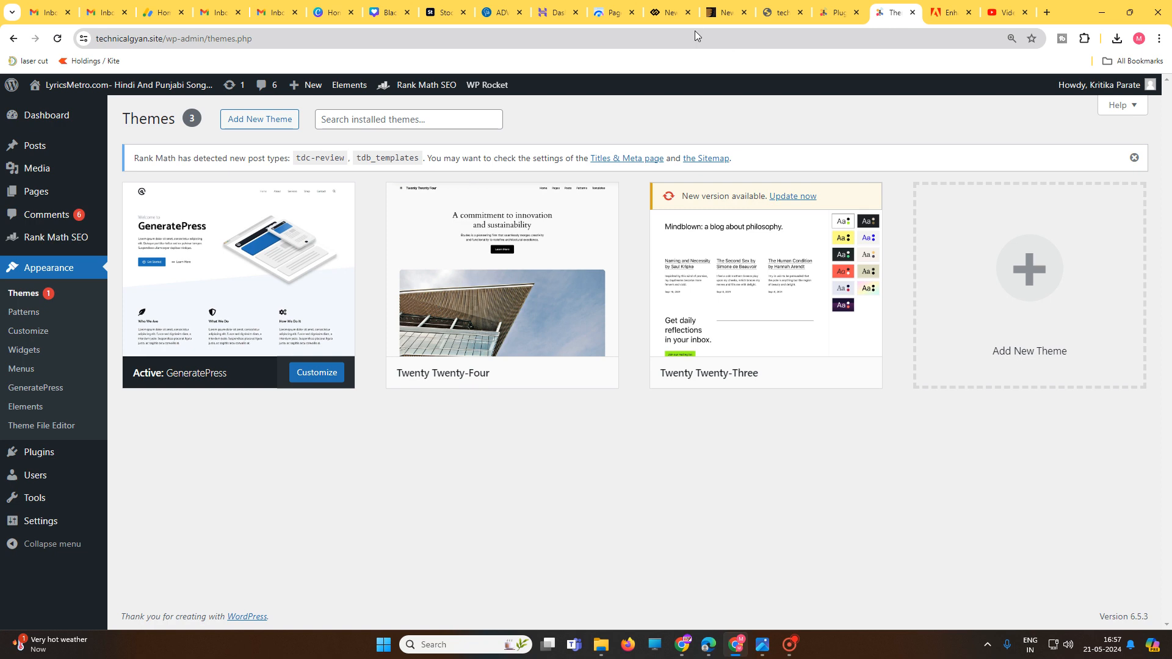
- Compare the Newspaper theme's release details and price on its tagDiv, ThemeForest and Instamojo store pages
{"action": "left_click", "coordinate": [671, 14]}
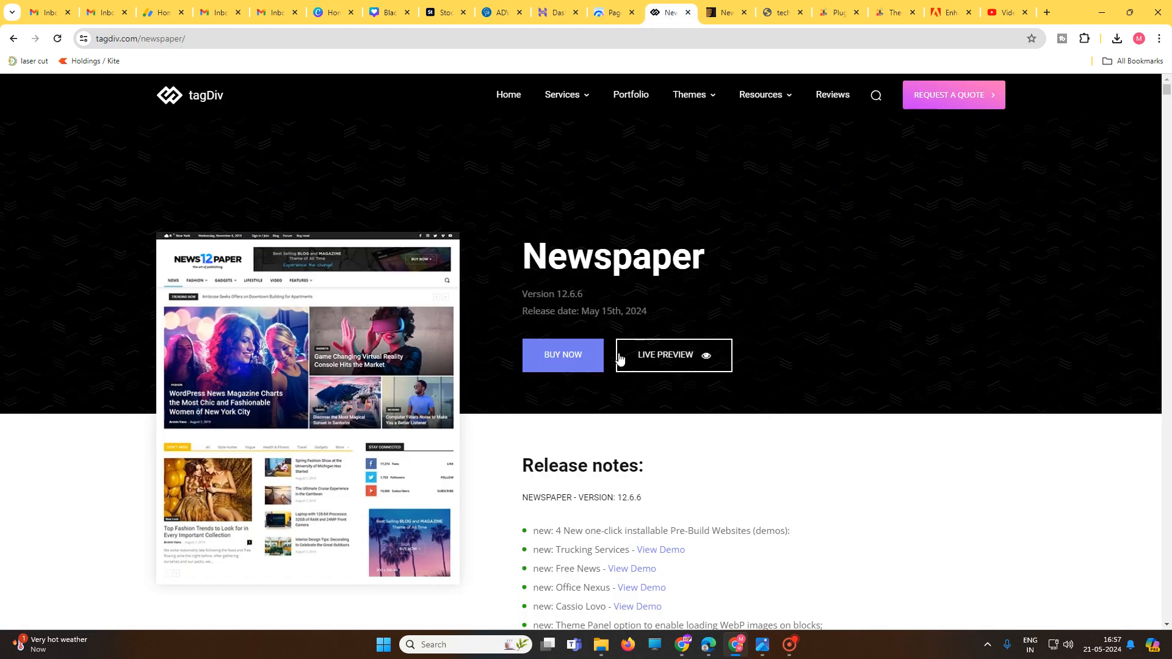
{"action": "scroll", "coordinate": [772, 400], "scroll_direction": "down", "scroll_amount": 3}
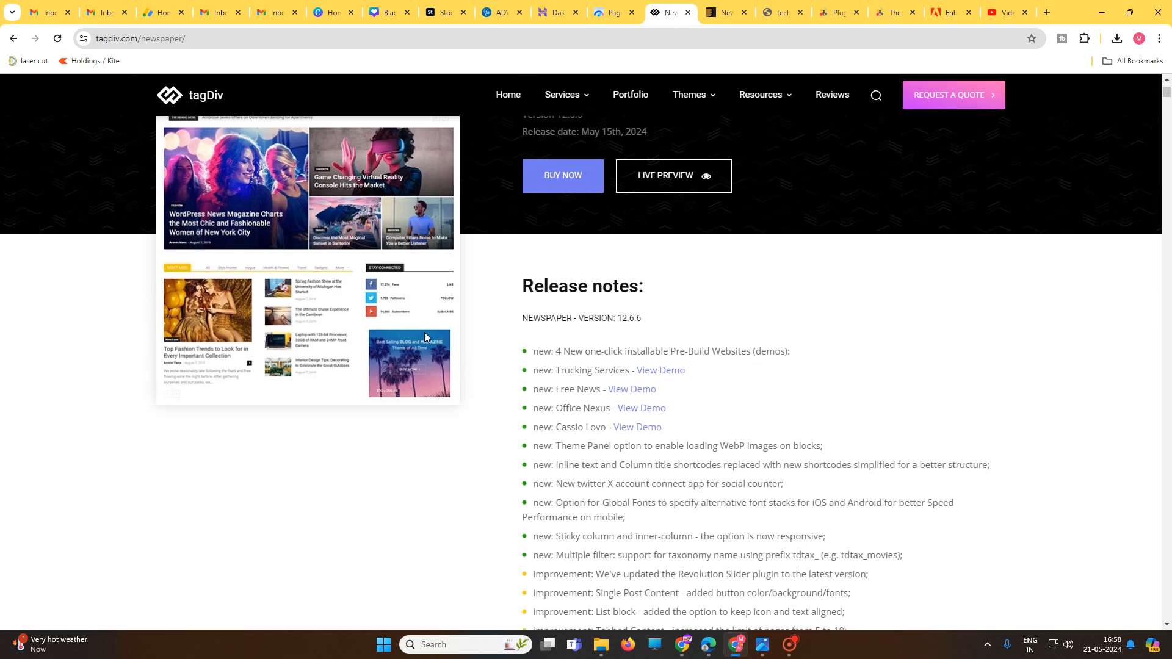
{"action": "scroll", "coordinate": [426, 336], "scroll_direction": "up", "scroll_amount": 3}
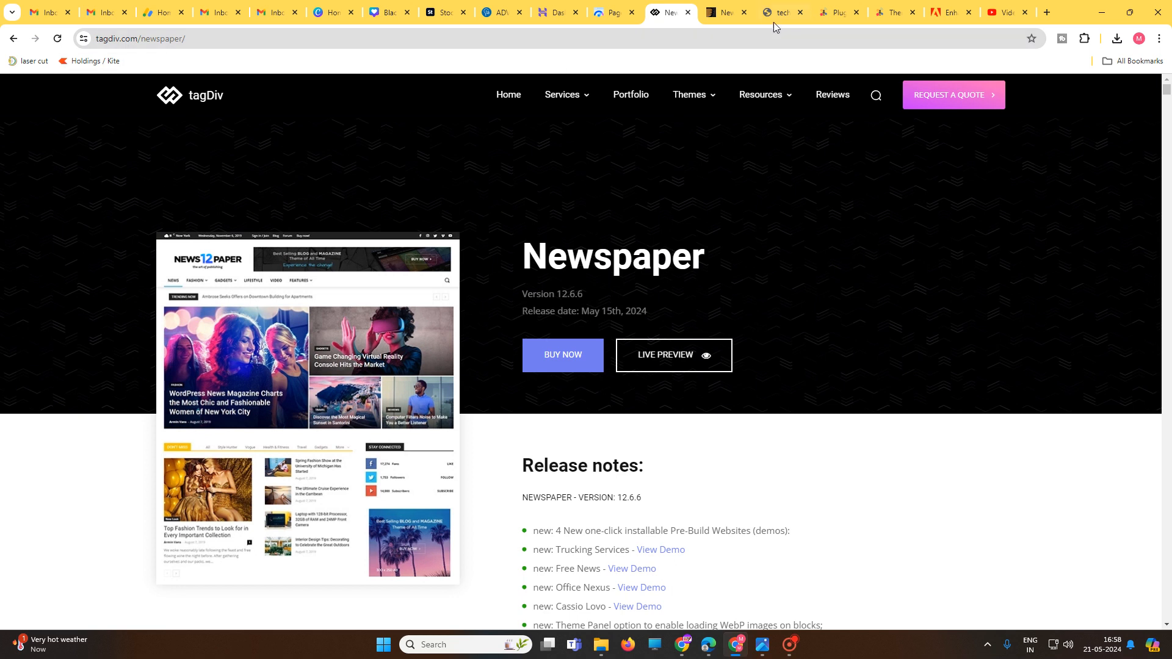
{"action": "left_click", "coordinate": [715, 15]}
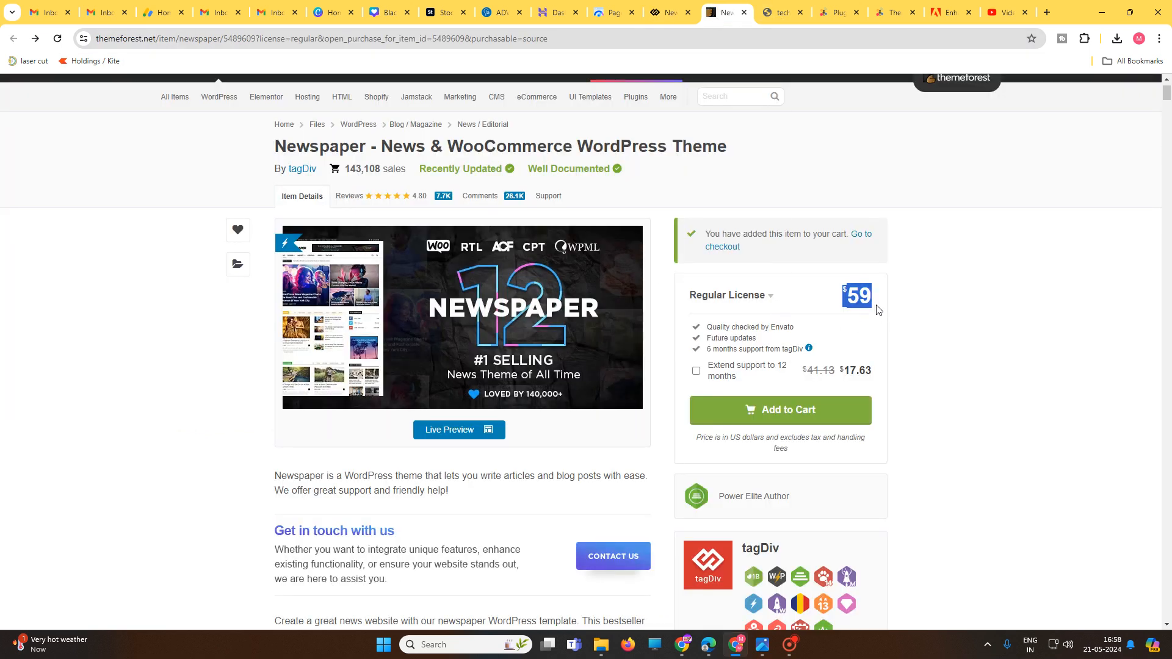
{"action": "left_click", "coordinate": [912, 304]}
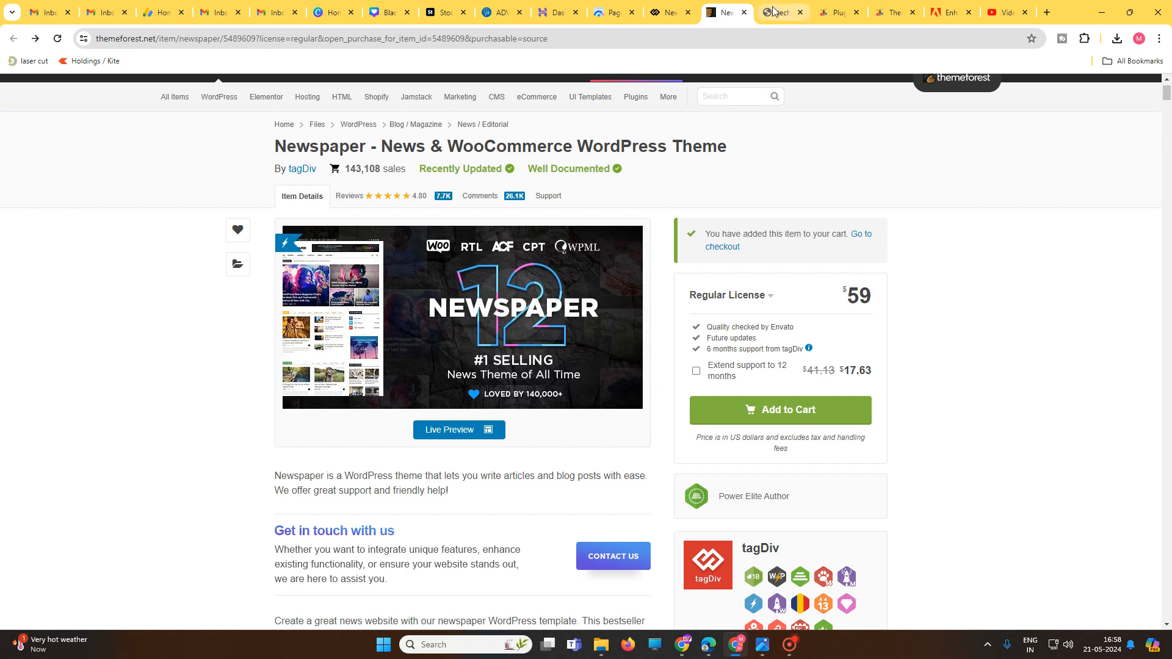
{"action": "left_click", "coordinate": [791, 16]}
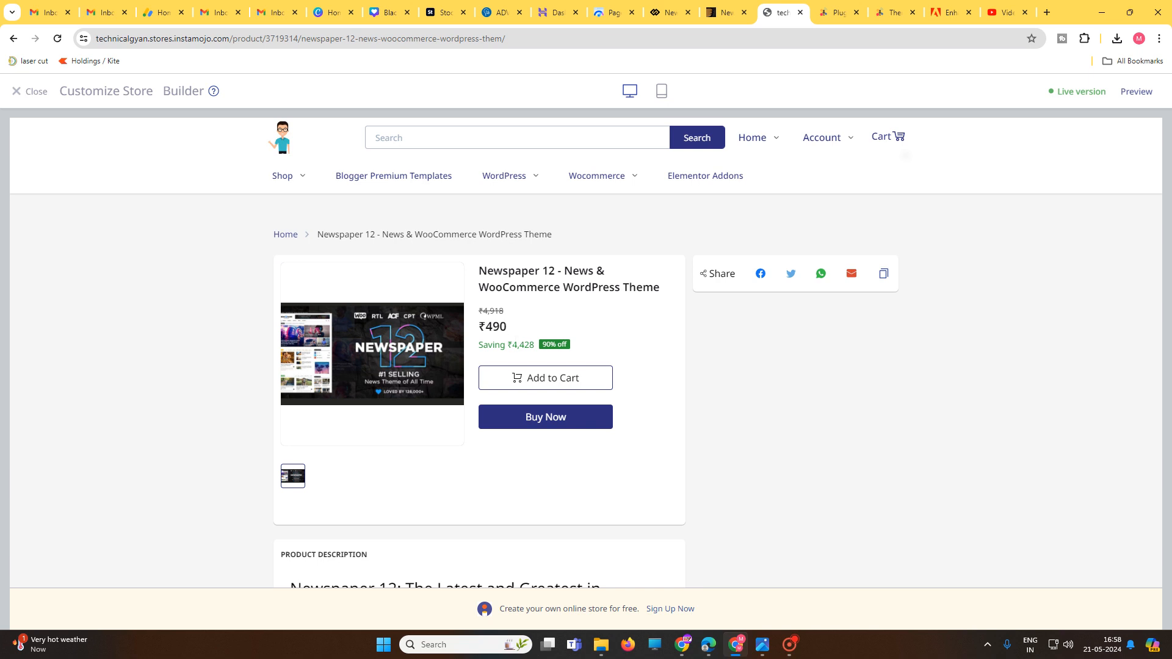
{"action": "left_click_drag", "start_coordinate": [513, 345], "coordinate": [535, 345]}
{"action": "left_click_drag", "start_coordinate": [508, 328], "coordinate": [489, 330]}
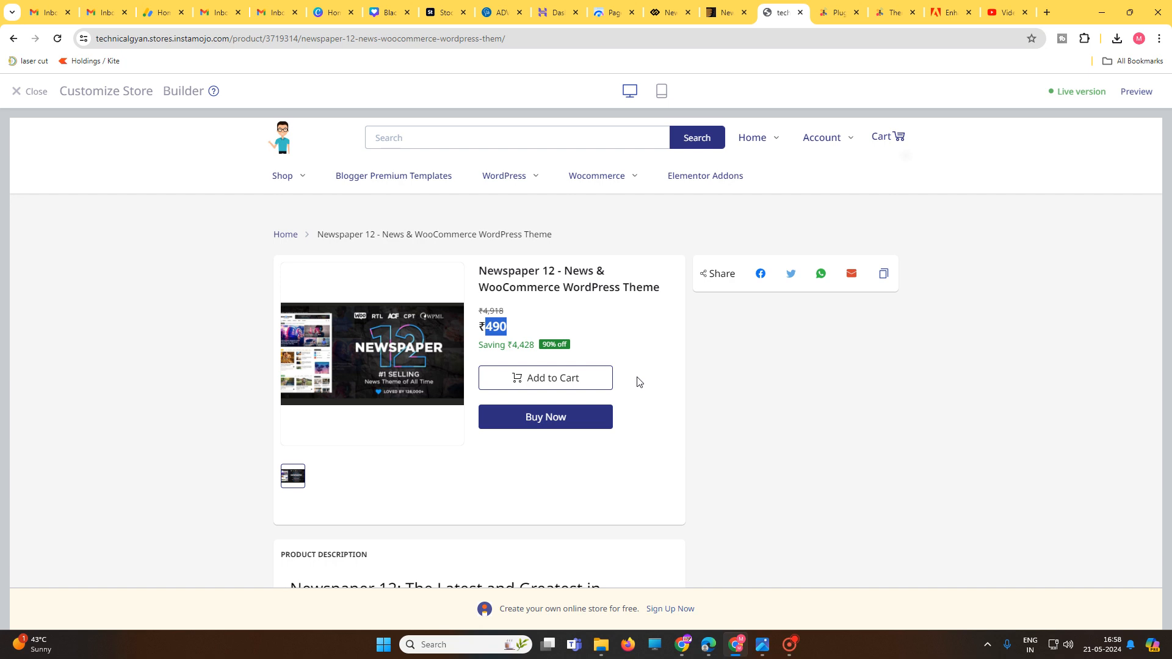
{"action": "scroll", "coordinate": [639, 382], "scroll_direction": "down", "scroll_amount": 2}
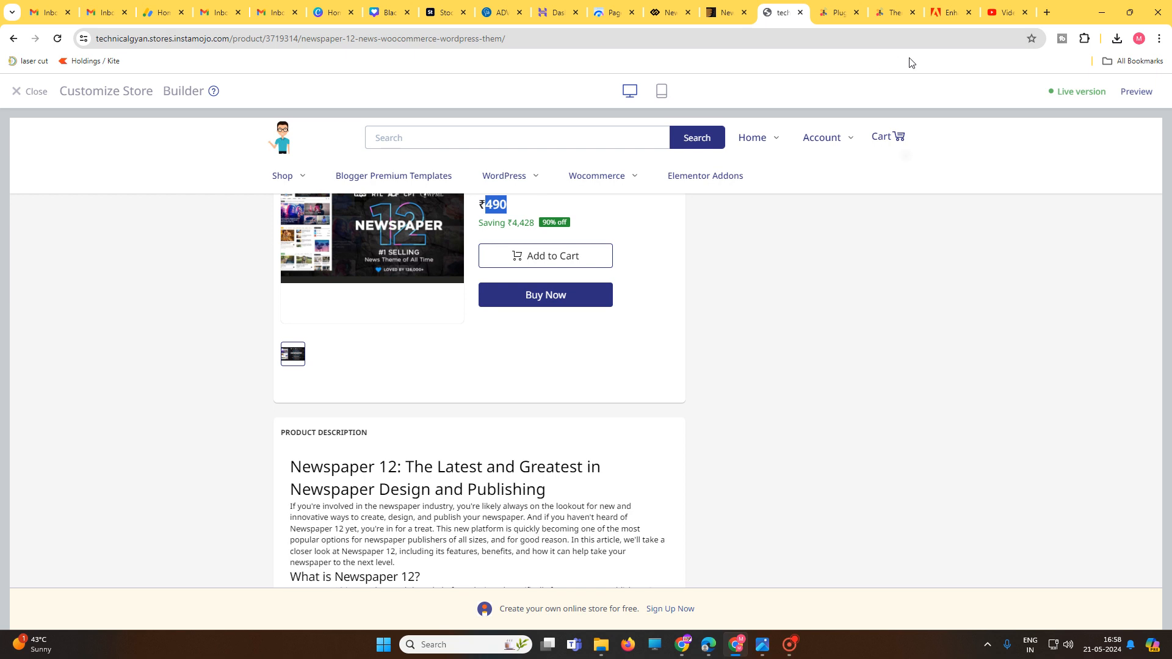
- Go to the WordPress admin and open the upload form for adding a new theme
{"action": "left_click", "coordinate": [841, 17]}
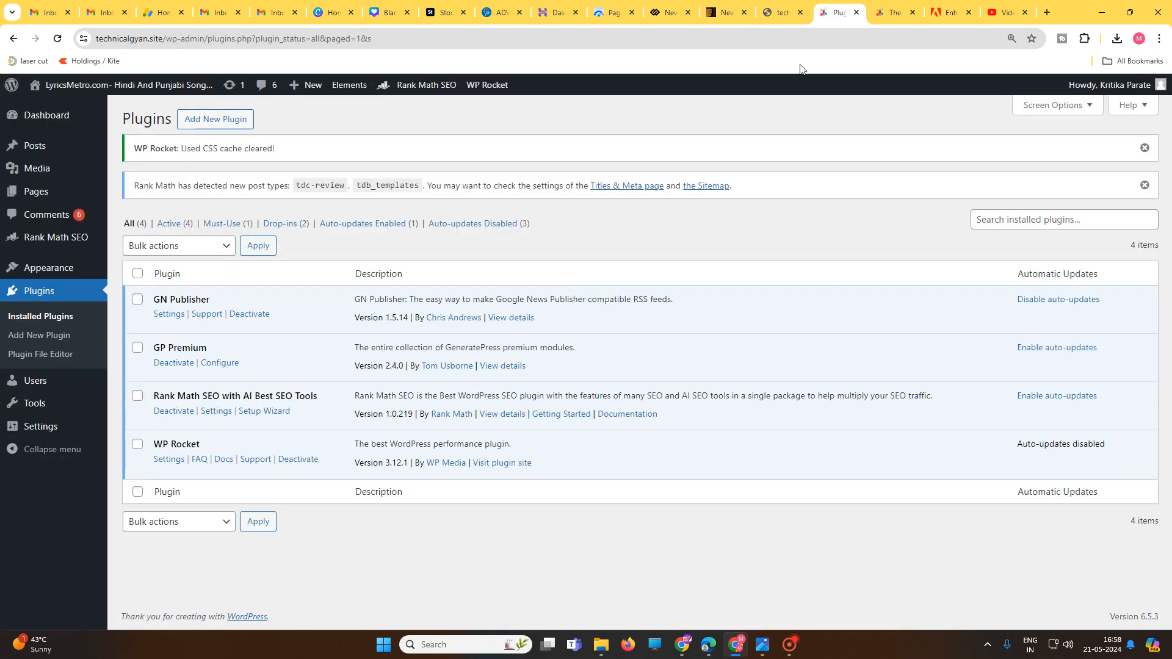
{"action": "left_click", "coordinate": [220, 126]}
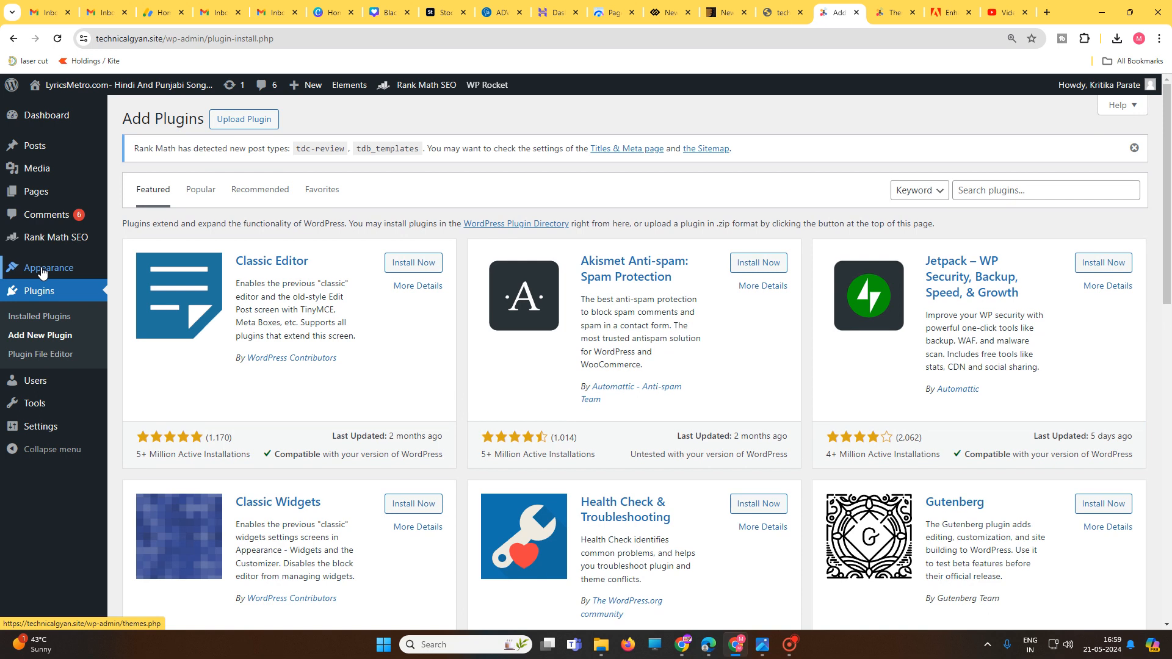
{"action": "mouse_move", "coordinate": [44, 266]}
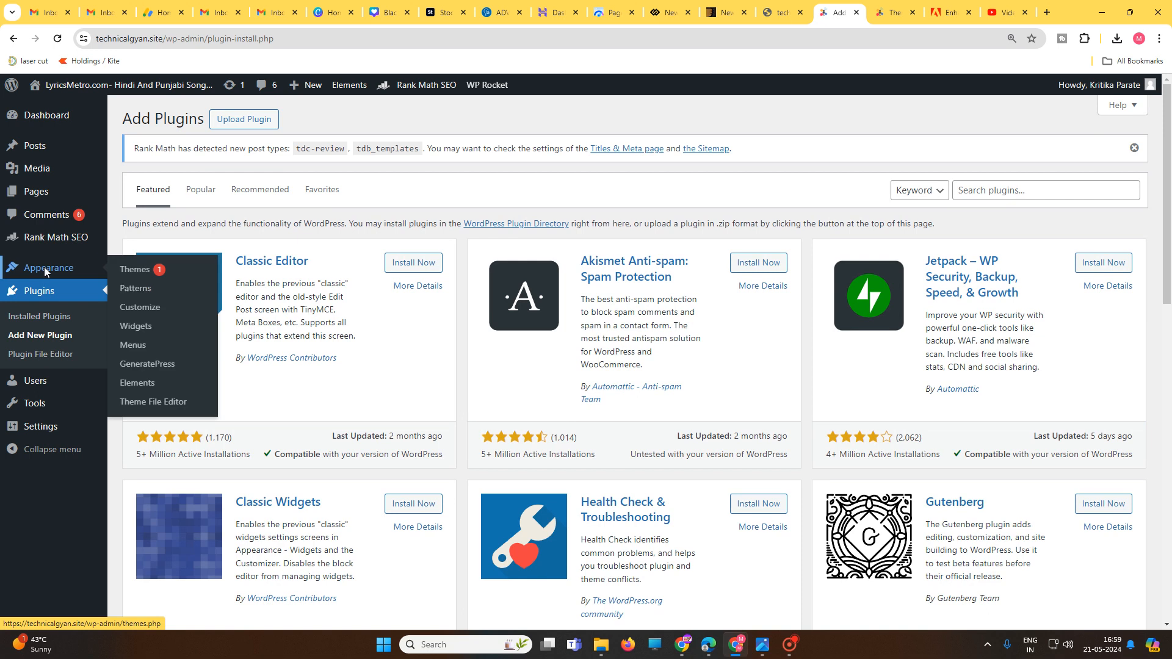
{"action": "left_click", "coordinate": [130, 269]}
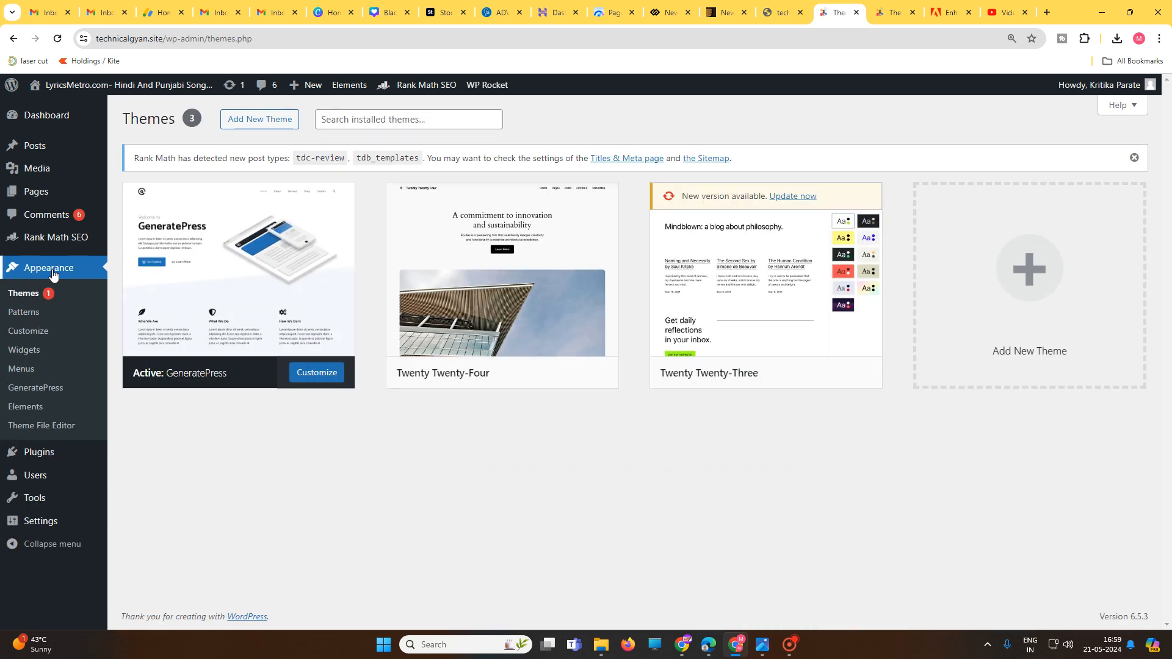
{"action": "left_click", "coordinate": [262, 122]}
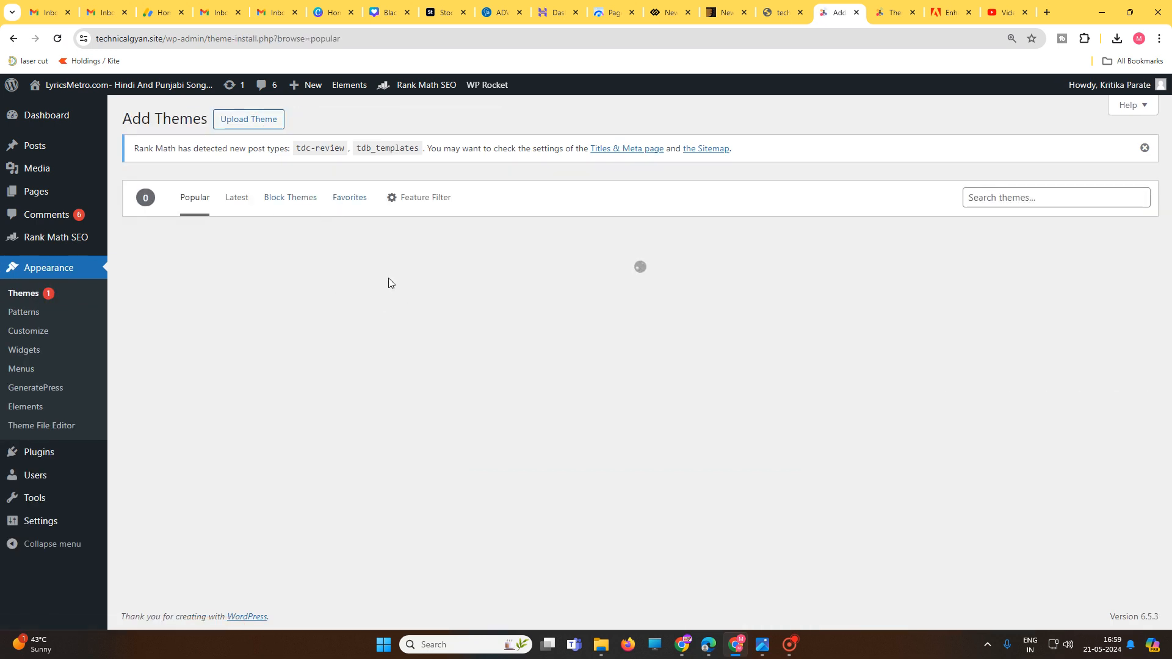
{"action": "left_click", "coordinate": [256, 130]}
- Install the theme from newspaper licence.zip in Downloads and activate it
{"action": "left_click", "coordinate": [539, 284]}
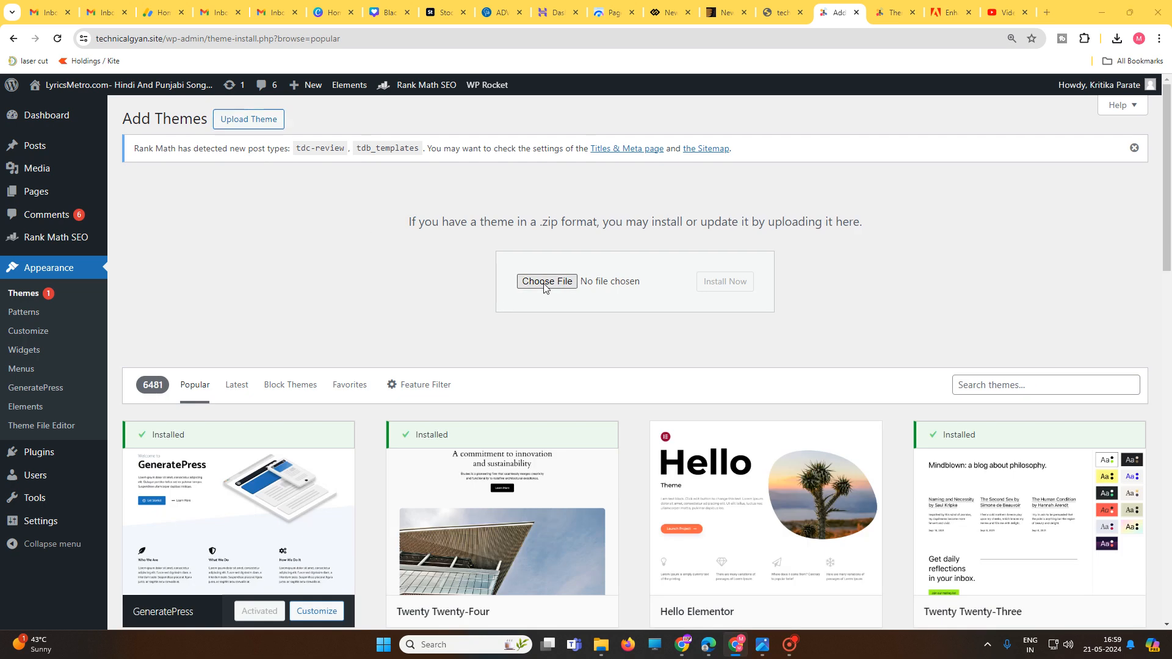
{"action": "left_click", "coordinate": [134, 116]}
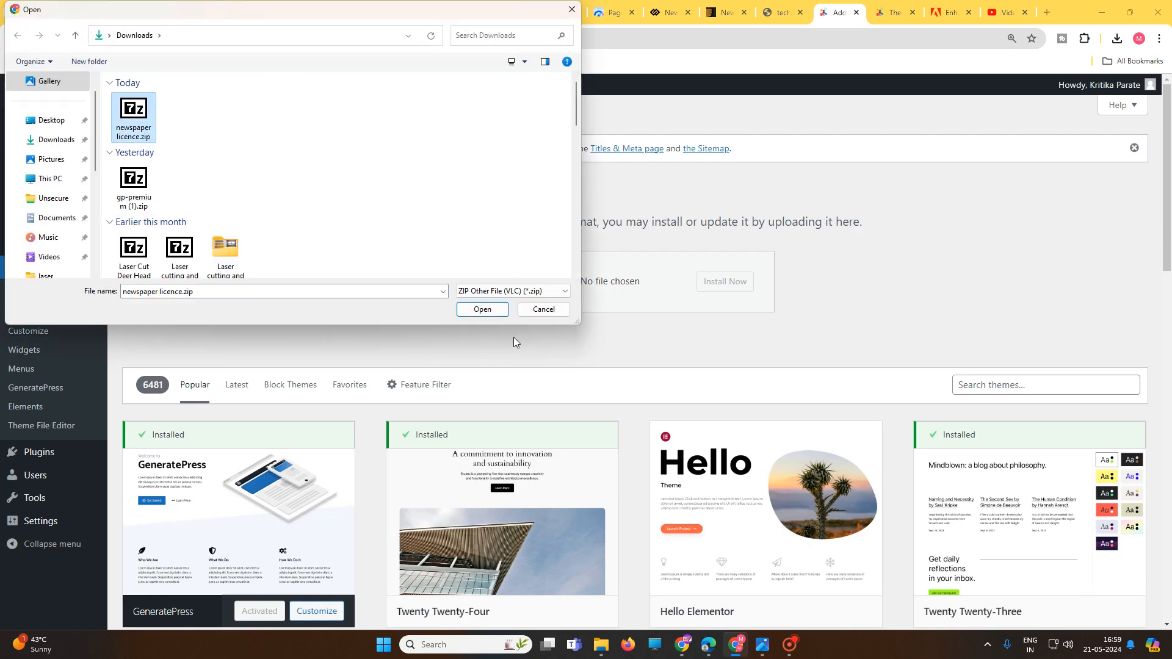
{"action": "left_click", "coordinate": [493, 313]}
{"action": "left_click", "coordinate": [713, 290]}
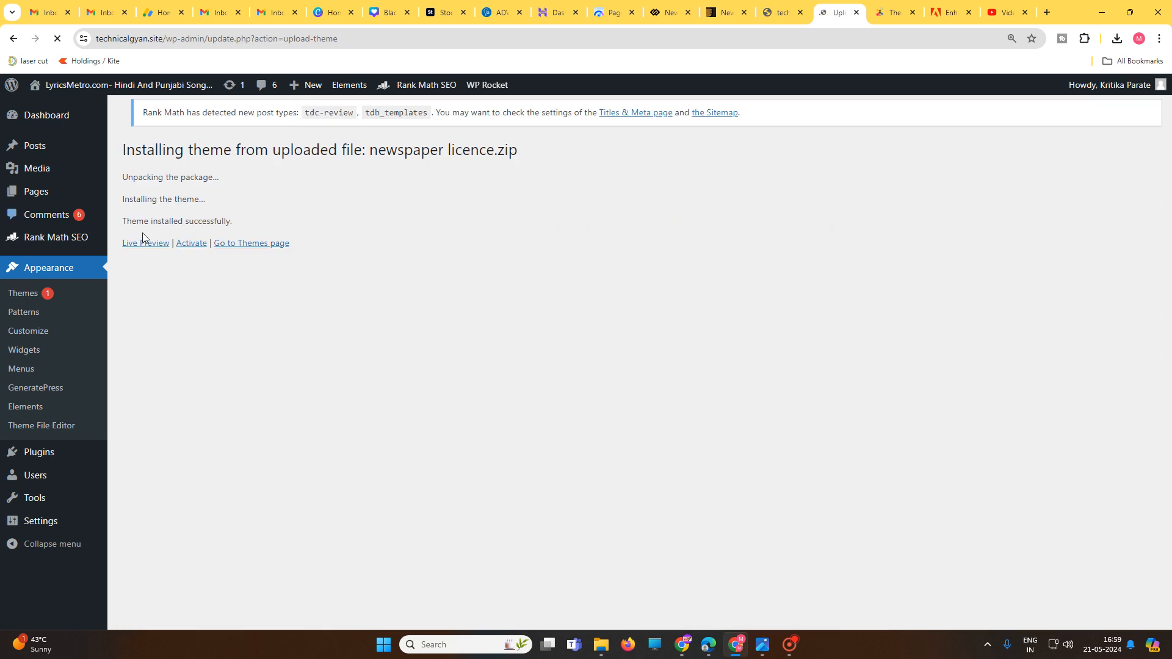
{"action": "left_click", "coordinate": [191, 243]}
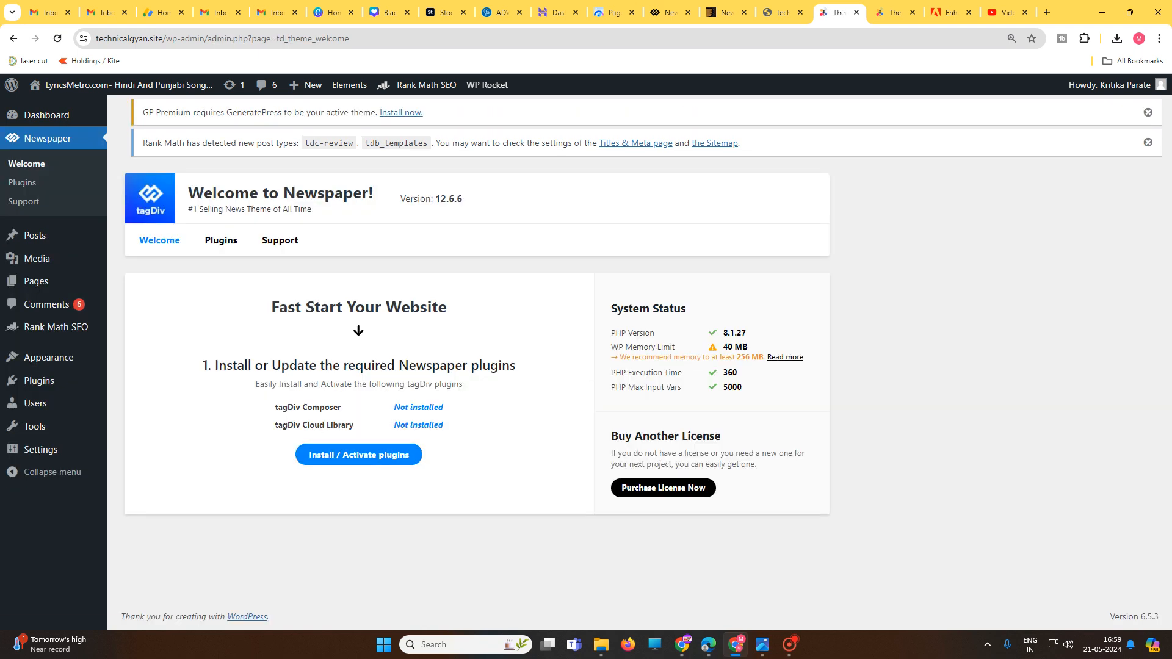
- Install and activate the required tagDiv Composer and tagDiv Cloud Library plugins from the Newspaper welcome page
{"action": "left_click_drag", "start_coordinate": [276, 407], "coordinate": [347, 413]}
{"action": "left_click", "coordinate": [345, 415]}
{"action": "left_click_drag", "start_coordinate": [273, 411], "coordinate": [341, 409]}
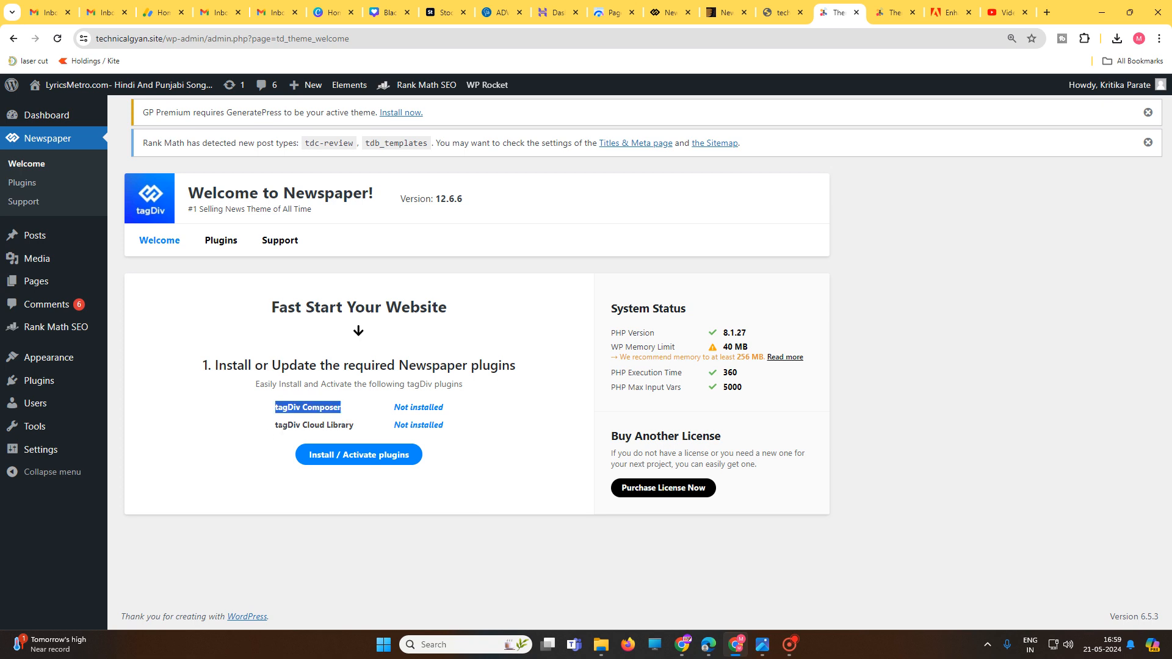
{"action": "left_click_drag", "start_coordinate": [270, 431], "coordinate": [354, 428]}
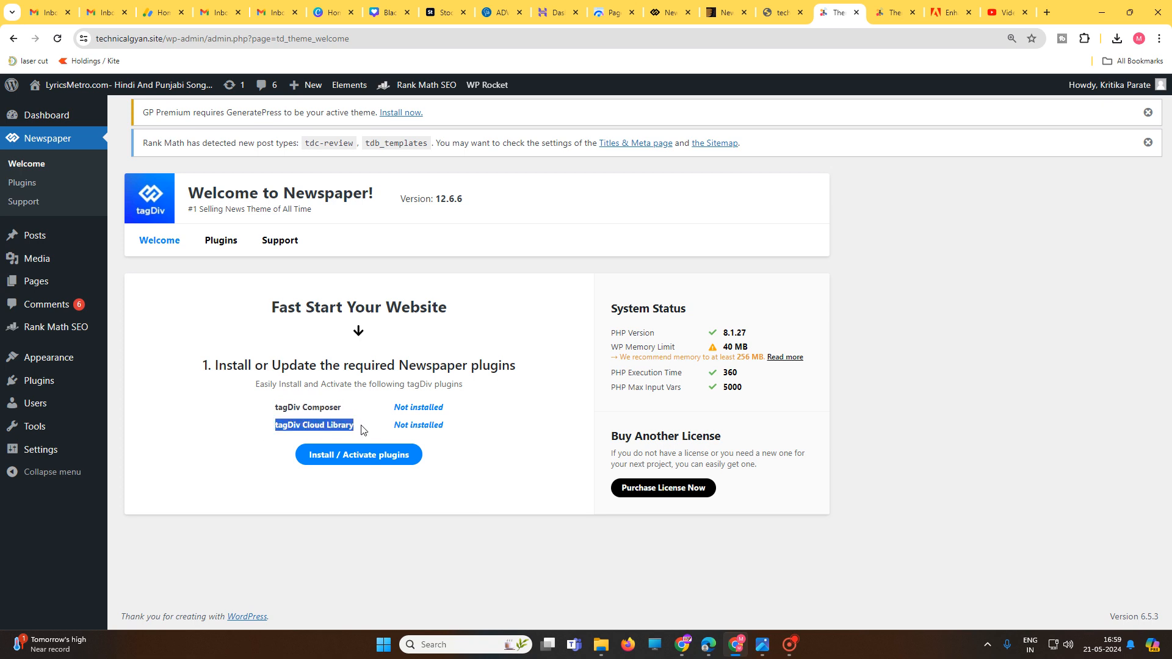
{"action": "left_click", "coordinate": [346, 461]}
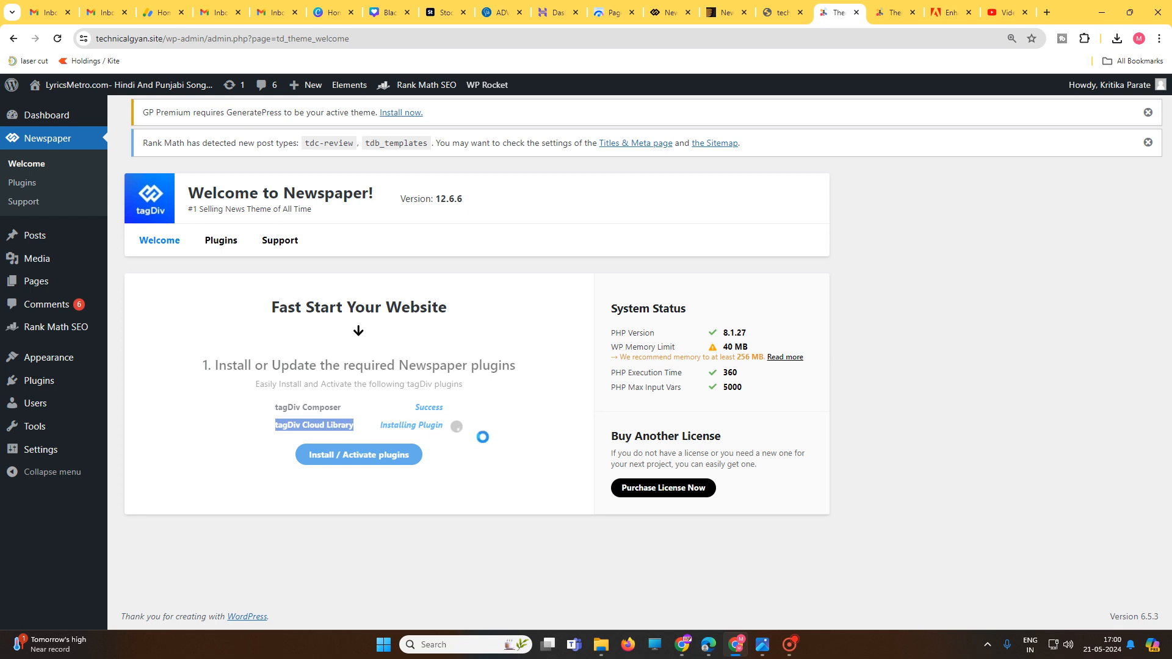
- Review the Newspaper 12 product page on the Instamojo store down to the seller's contact e-mail and phone number
{"action": "left_click", "coordinate": [784, 12]}
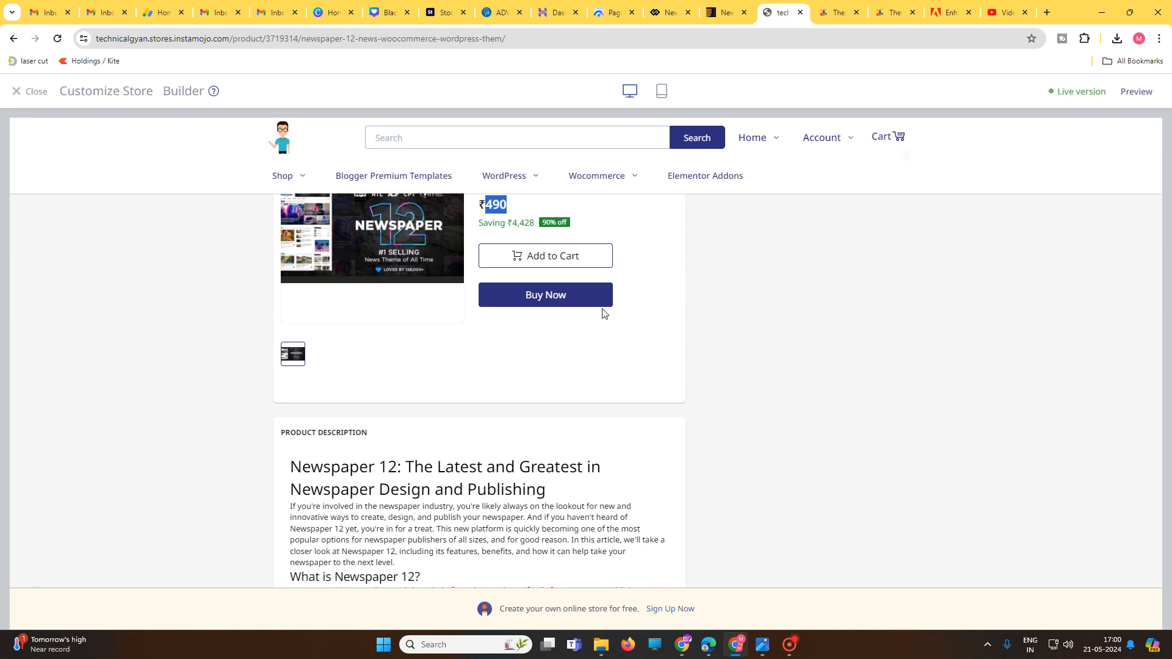
{"action": "scroll", "coordinate": [488, 330], "scroll_direction": "up", "scroll_amount": 2}
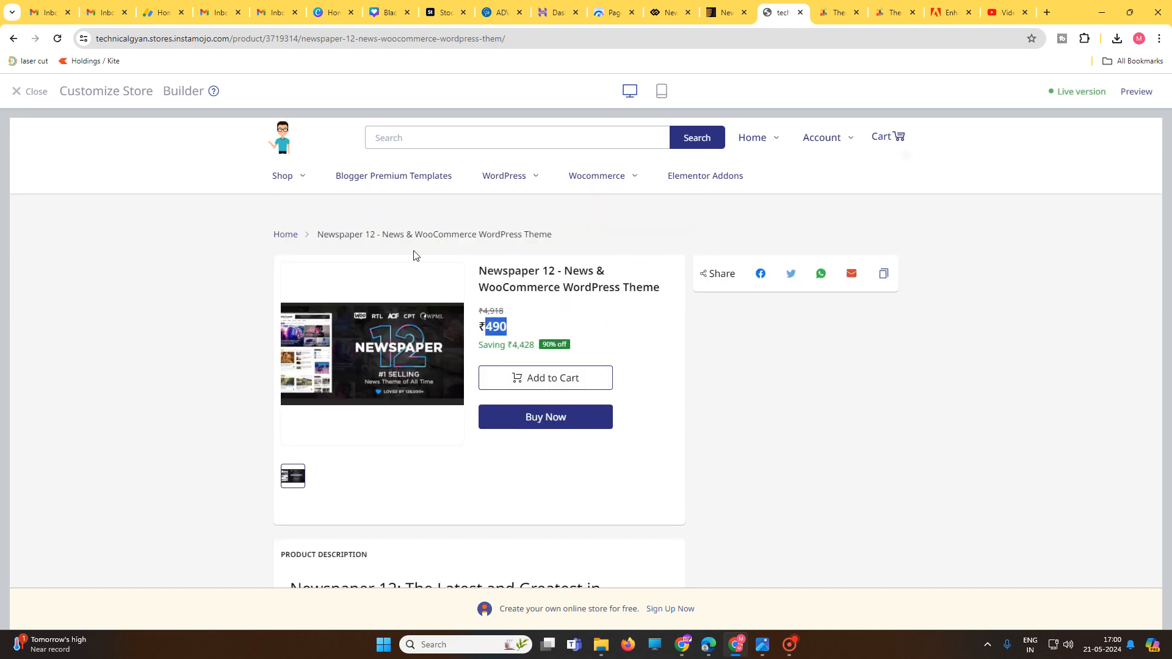
{"action": "scroll", "coordinate": [667, 414], "scroll_direction": "down", "scroll_amount": 15}
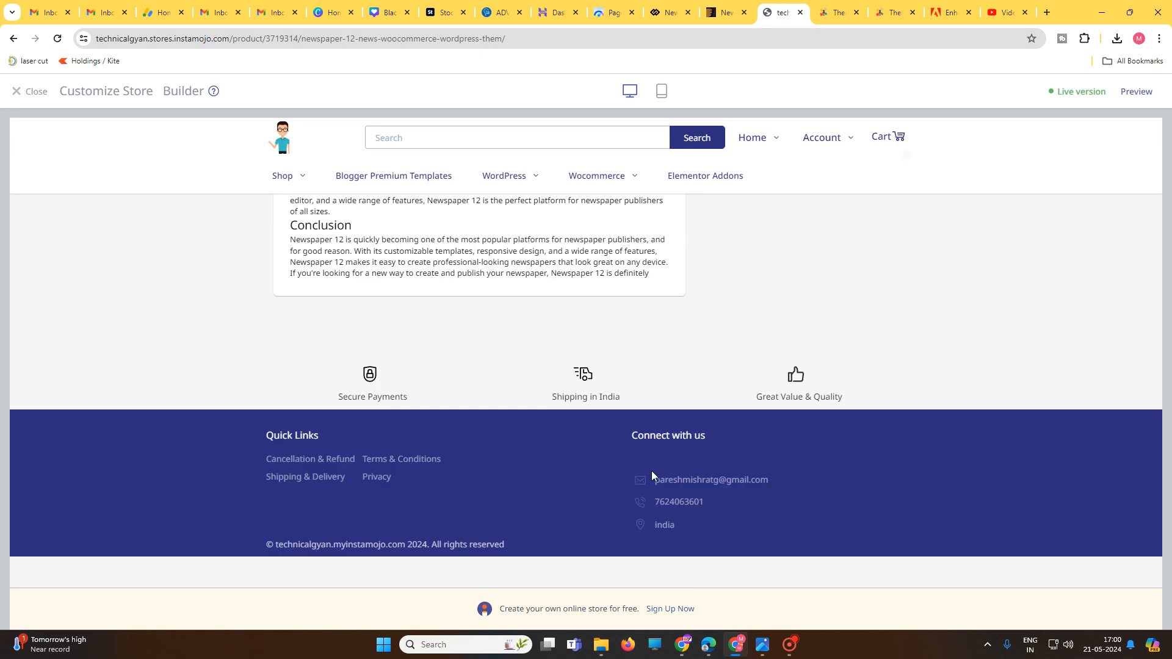
{"action": "left_click_drag", "start_coordinate": [656, 501], "coordinate": [707, 506]}
{"action": "left_click", "coordinate": [769, 485]}
{"action": "left_click_drag", "start_coordinate": [768, 485], "coordinate": [660, 485]}
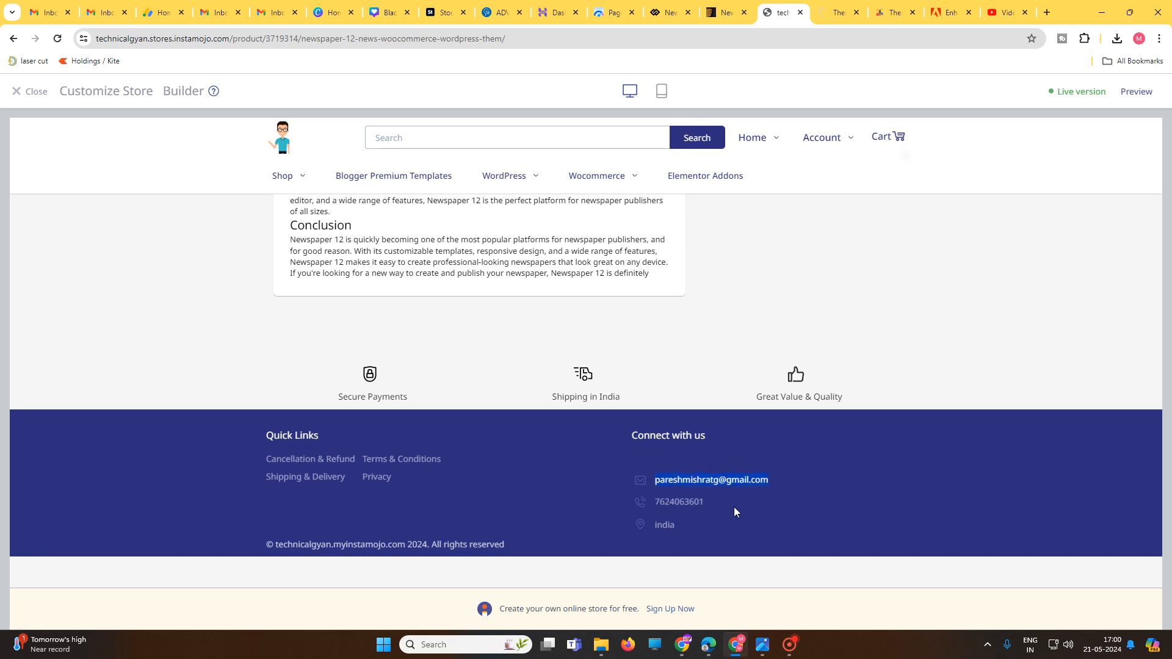
- Return to the Newspaper welcome page in WordPress, review the plugin installation, and examine the license domains and theme version
{"action": "left_click", "coordinate": [819, 22]}
{"action": "scroll", "coordinate": [423, 403], "scroll_direction": "down", "scroll_amount": 3}
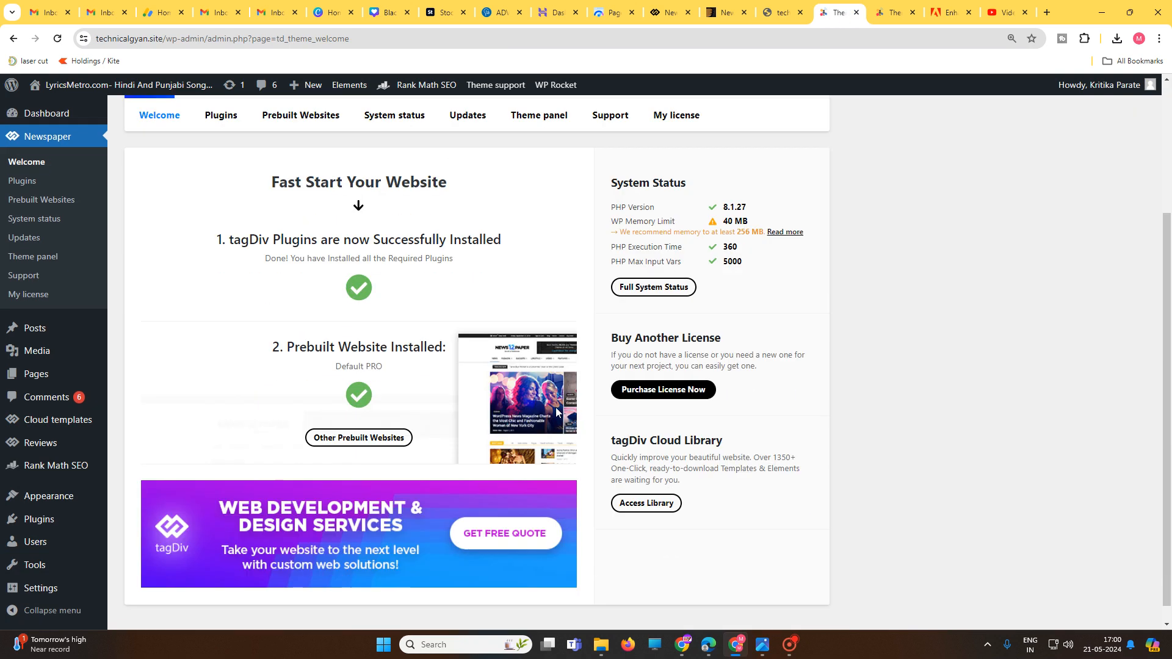
{"action": "scroll", "coordinate": [555, 408], "scroll_direction": "up", "scroll_amount": 2}
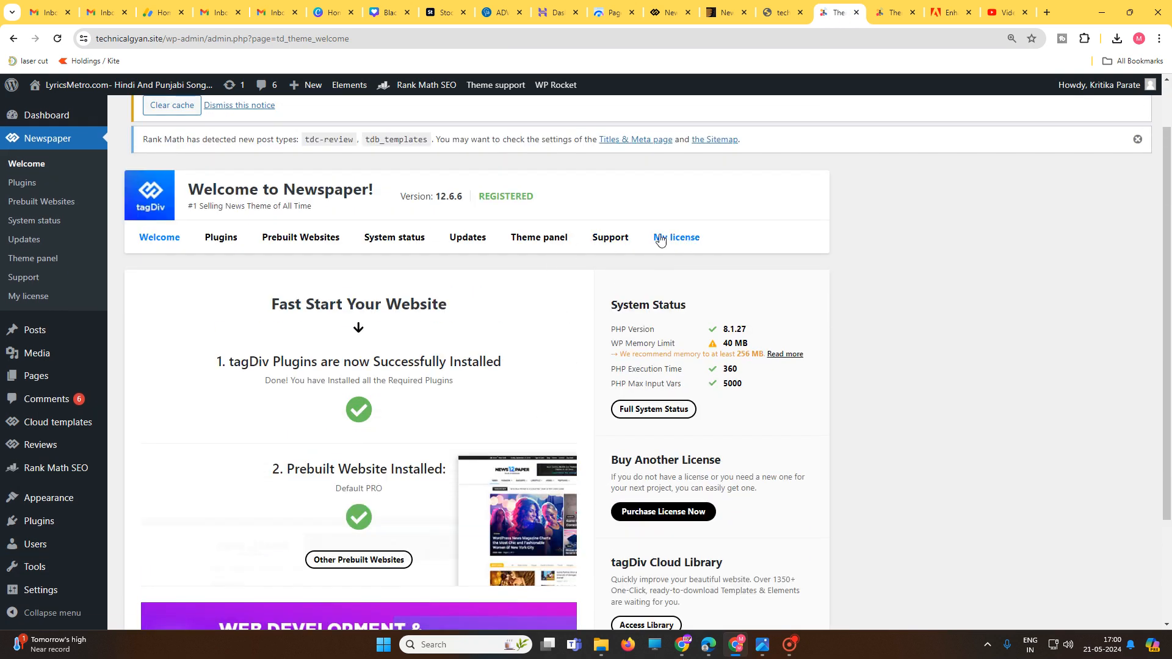
{"action": "left_click", "coordinate": [661, 240]}
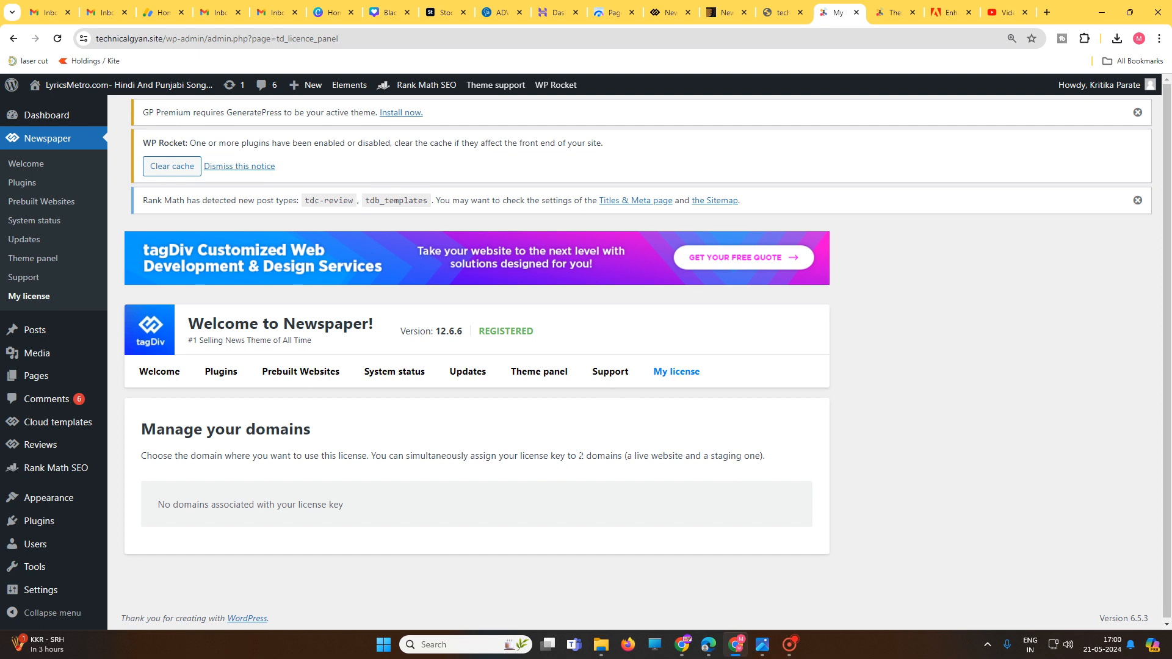
{"action": "left_click_drag", "start_coordinate": [578, 456], "coordinate": [632, 455]}
{"action": "left_click_drag", "start_coordinate": [433, 331], "coordinate": [462, 331]}
- Check for Newspaper theme updates and view the Newspaper Time Machine version options
{"action": "left_click", "coordinate": [459, 375]}
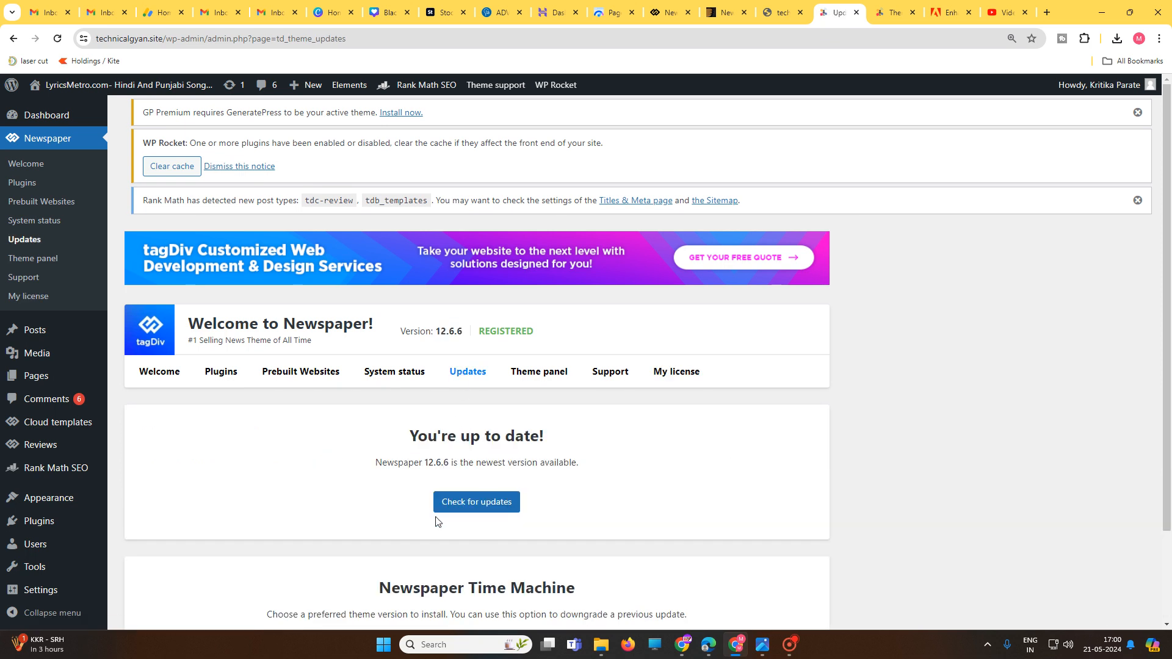
{"action": "left_click", "coordinate": [487, 507]}
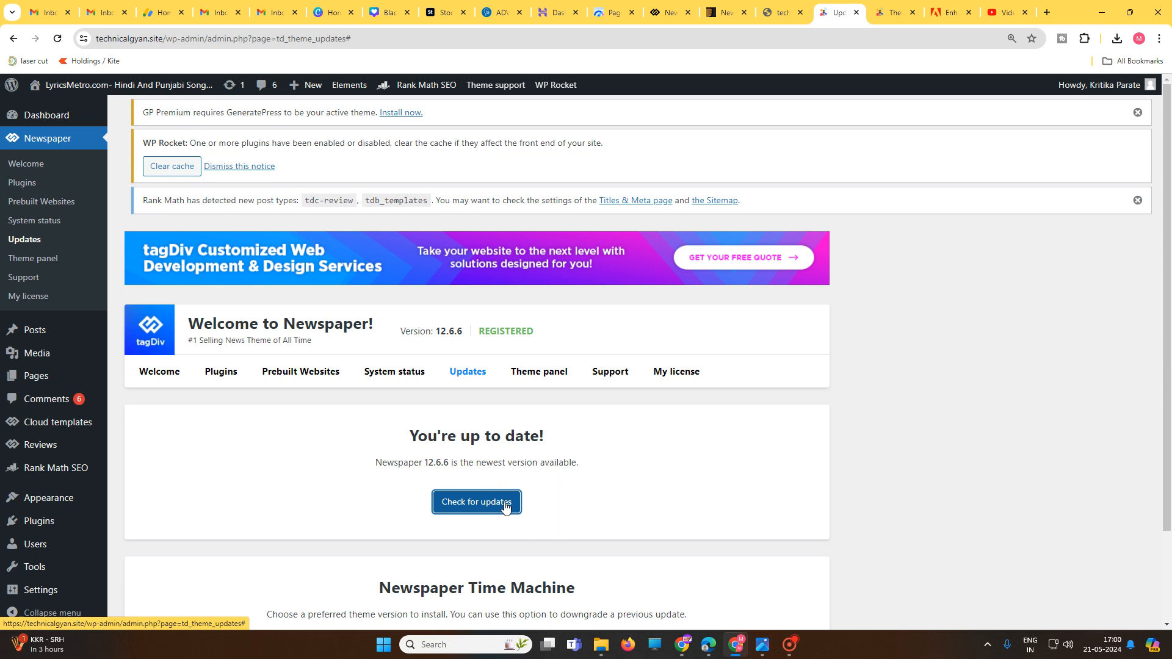
{"action": "scroll", "coordinate": [567, 495], "scroll_direction": "down", "scroll_amount": 1}
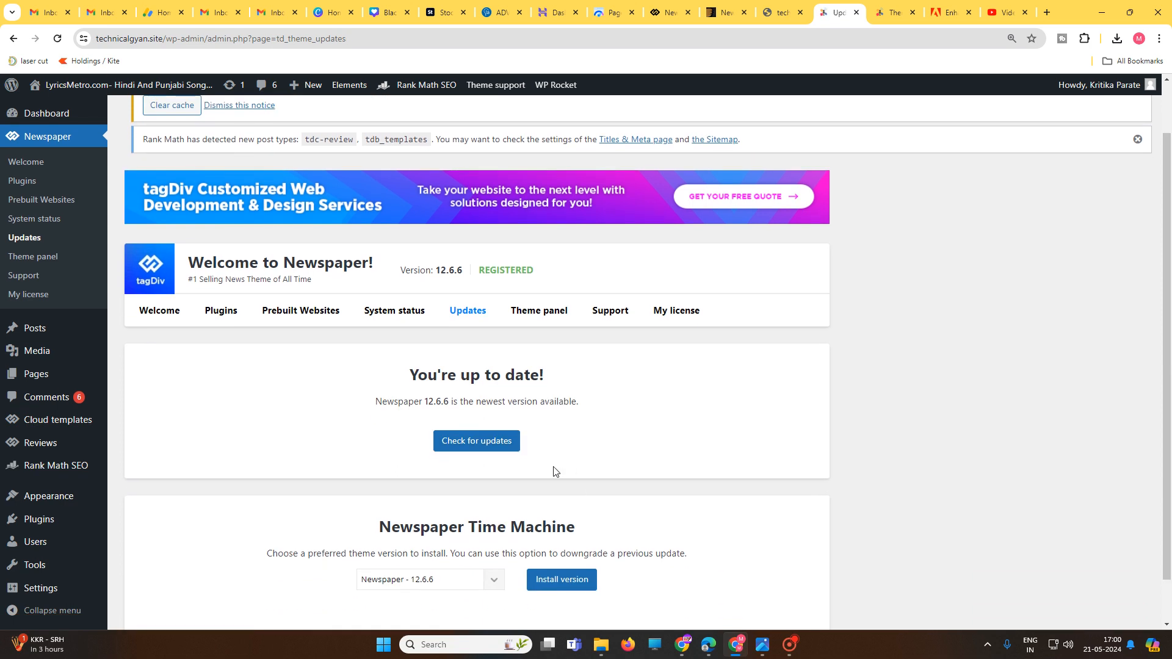
{"action": "scroll", "coordinate": [545, 460], "scroll_direction": "down", "scroll_amount": 1}
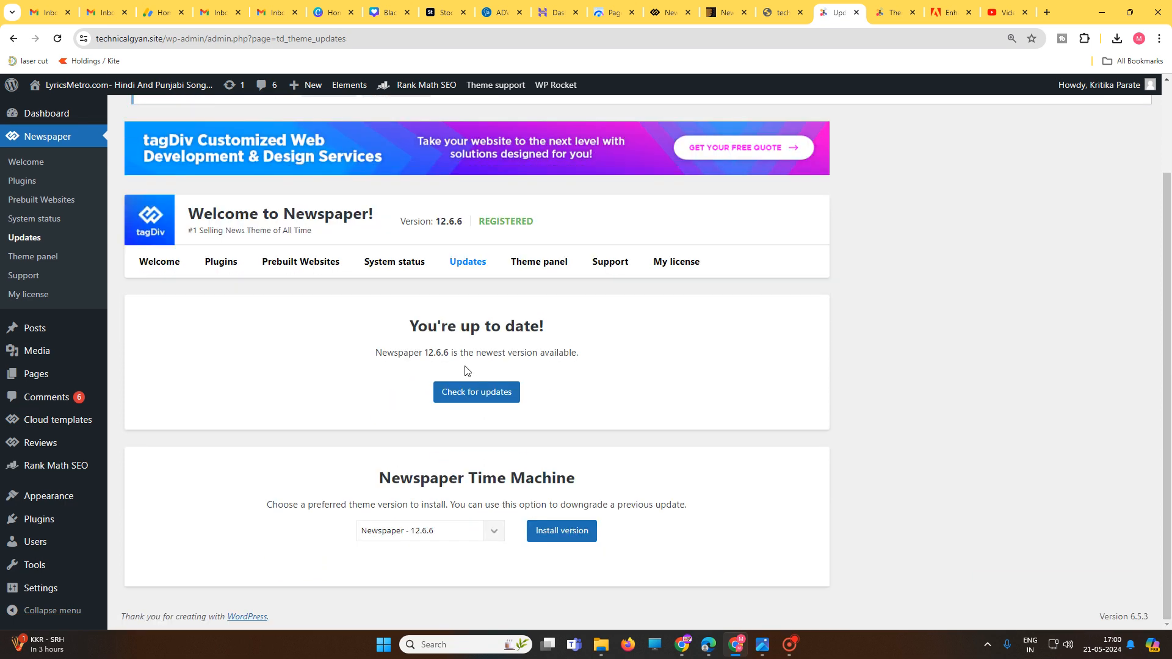
- Examine the Newspaper system status, covering the theme config, php.ini configuration and PHP extensions
{"action": "left_click", "coordinate": [397, 267]}
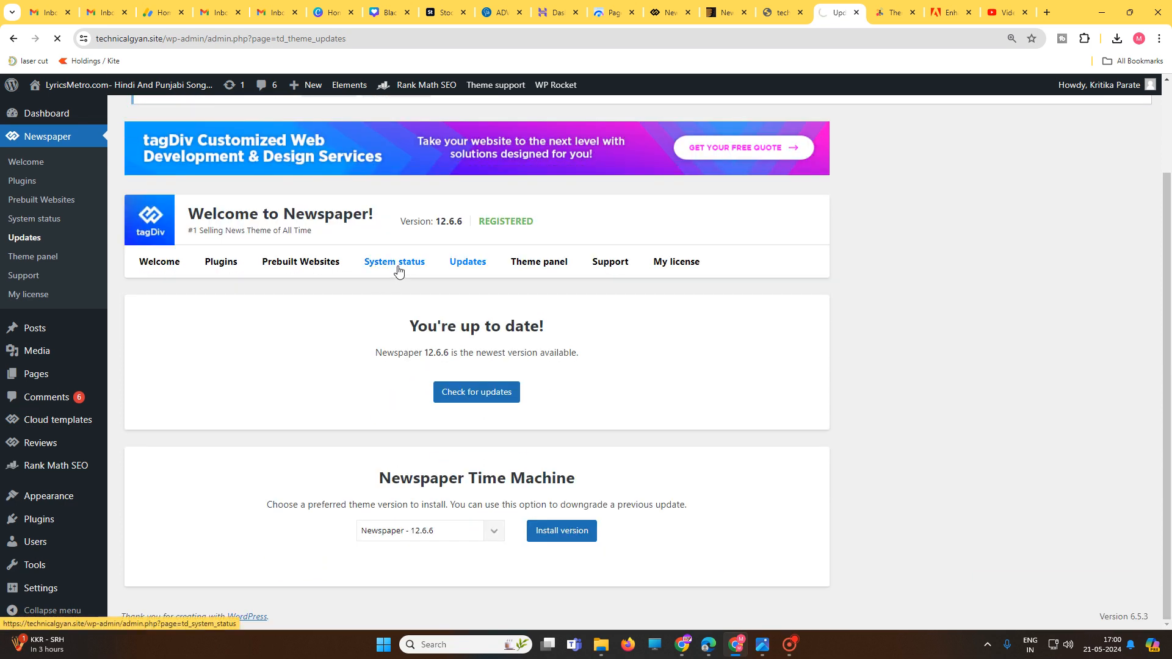
{"action": "scroll", "coordinate": [555, 406], "scroll_direction": "down", "scroll_amount": 4}
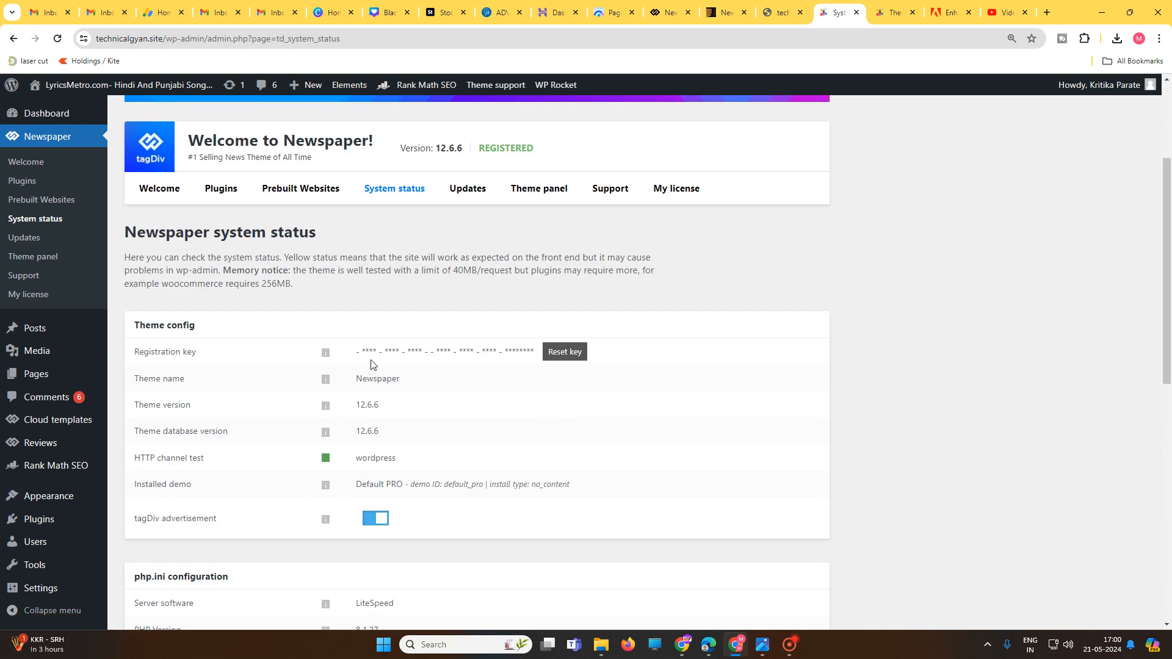
{"action": "scroll", "coordinate": [521, 370], "scroll_direction": "down", "scroll_amount": 10}
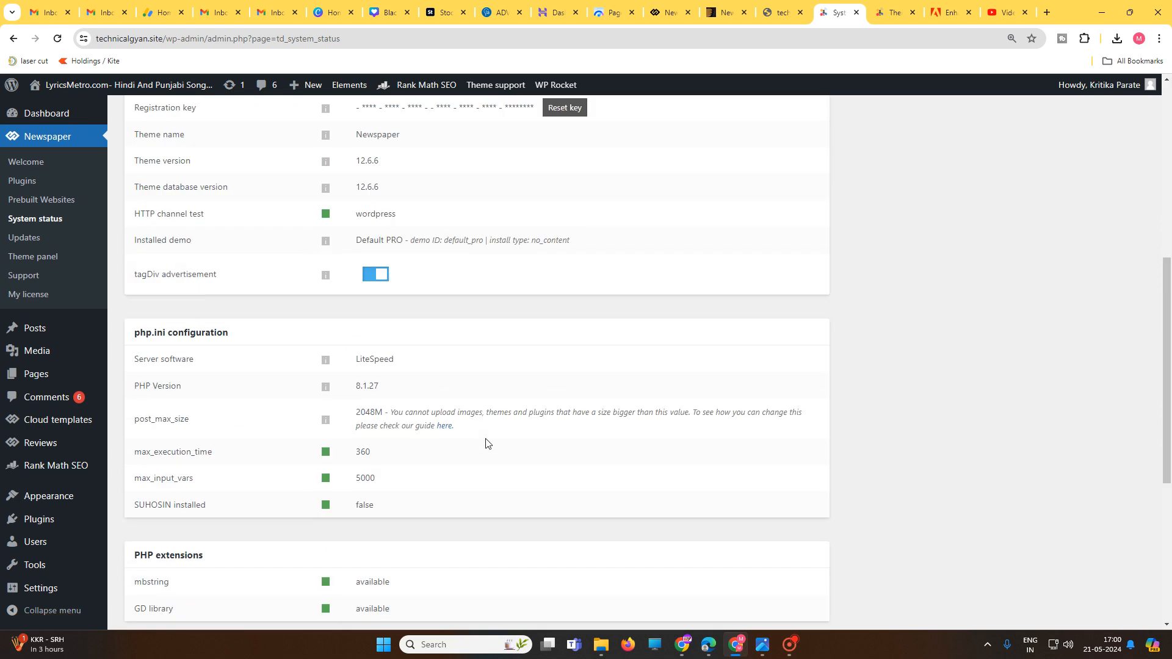
{"action": "scroll", "coordinate": [486, 444], "scroll_direction": "up", "scroll_amount": 15}
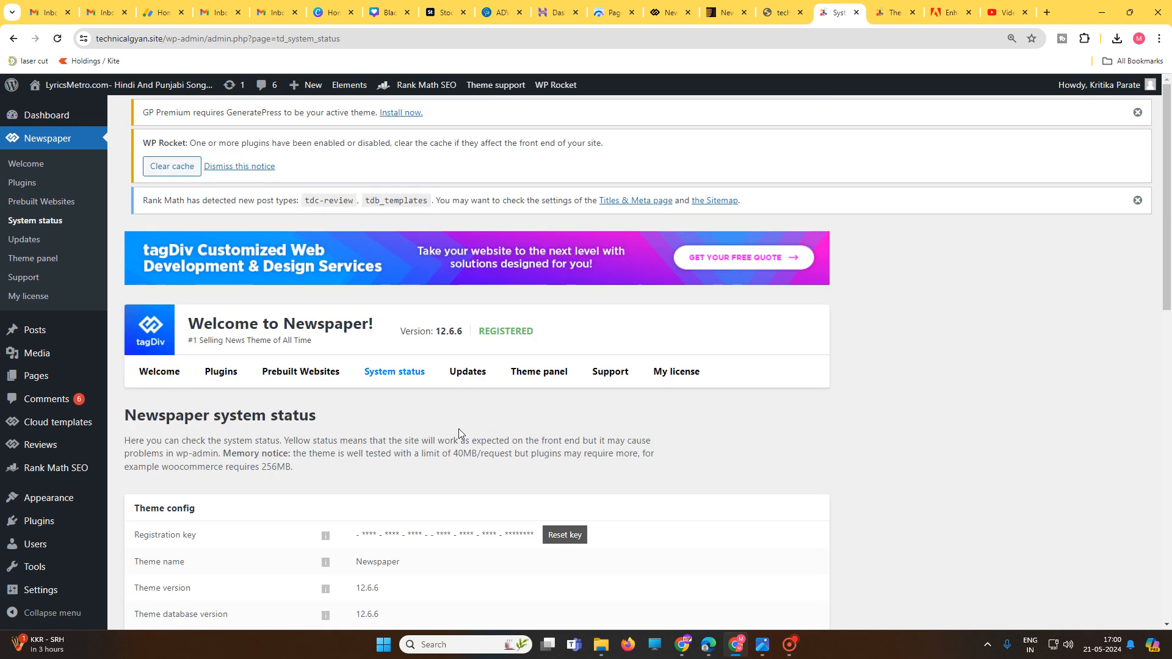
- Install the optional tagDiv Social Counter plugin from the Newspaper theme's premium plugins
{"action": "left_click", "coordinate": [227, 374]}
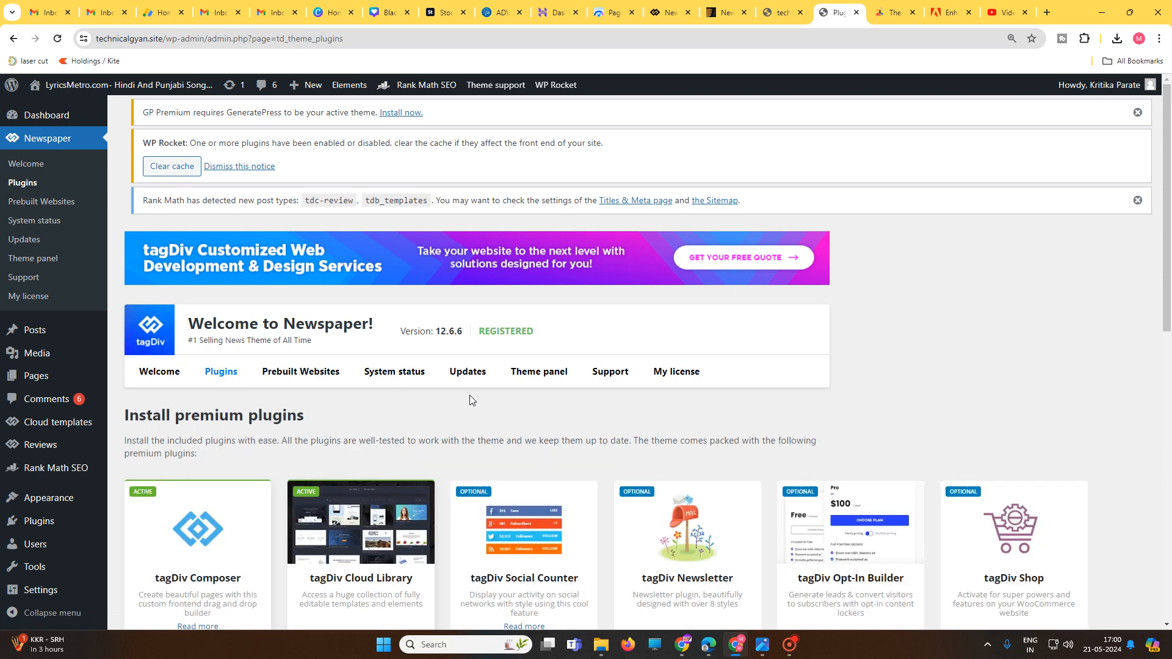
{"action": "scroll", "coordinate": [470, 394], "scroll_direction": "down", "scroll_amount": 2}
{"action": "scroll", "coordinate": [474, 397], "scroll_direction": "down", "scroll_amount": 2}
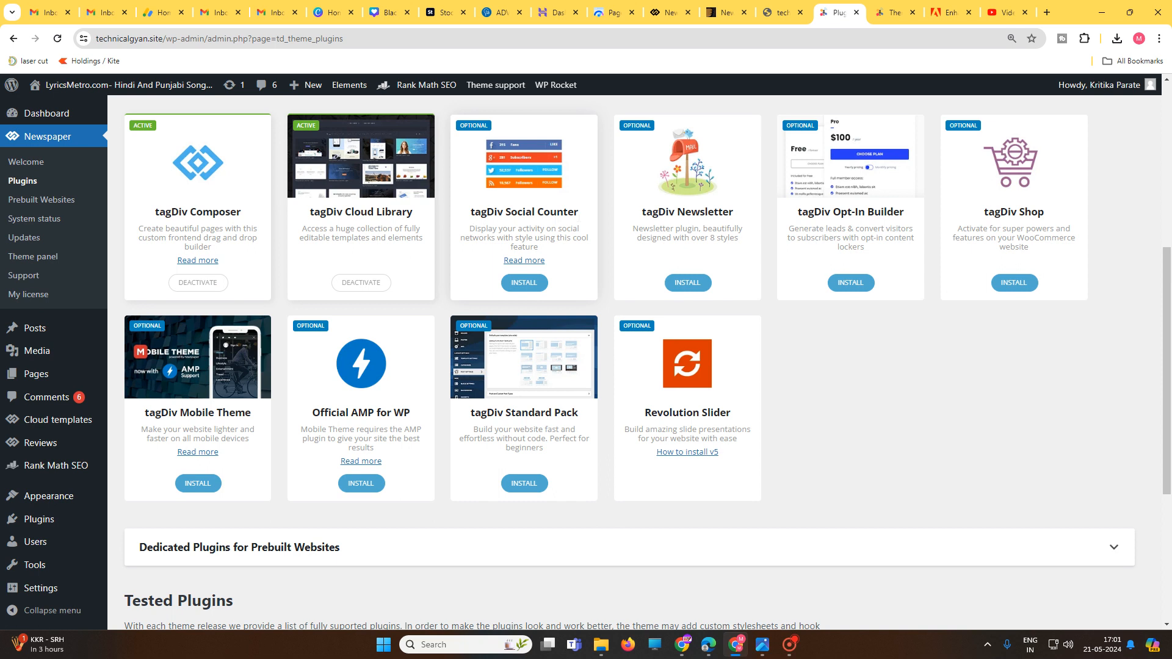
{"action": "left_click", "coordinate": [532, 284]}
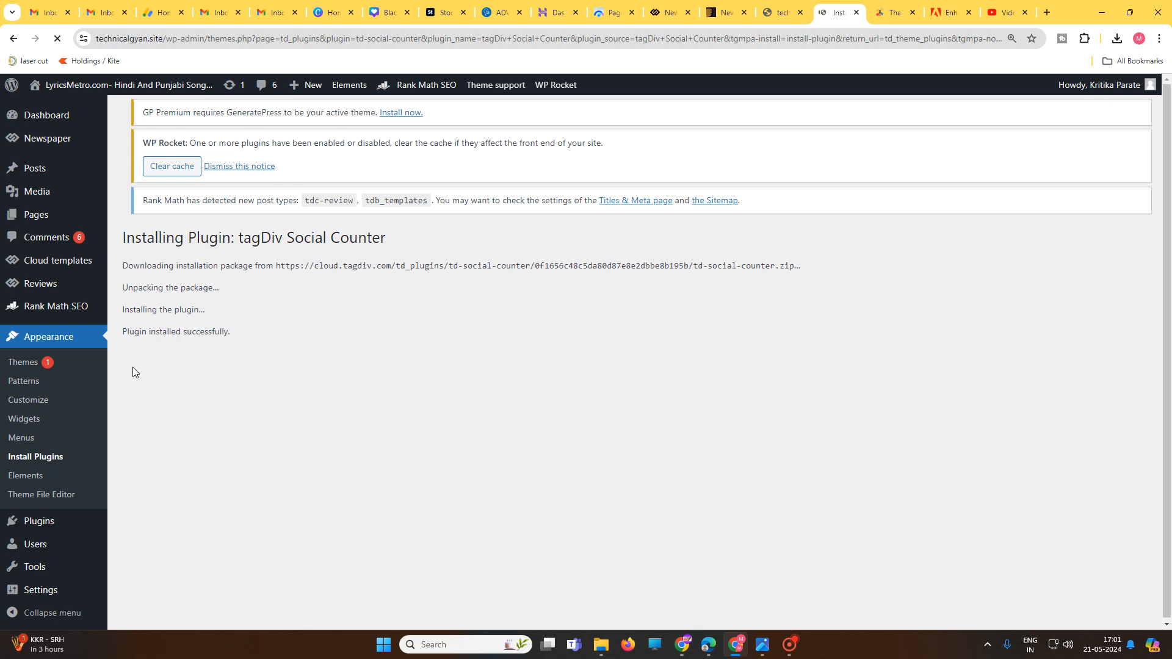
- Return to the Newspaper premium plugins and install the tagDiv Standard Pack plugin
{"action": "left_click", "coordinate": [12, 38]}
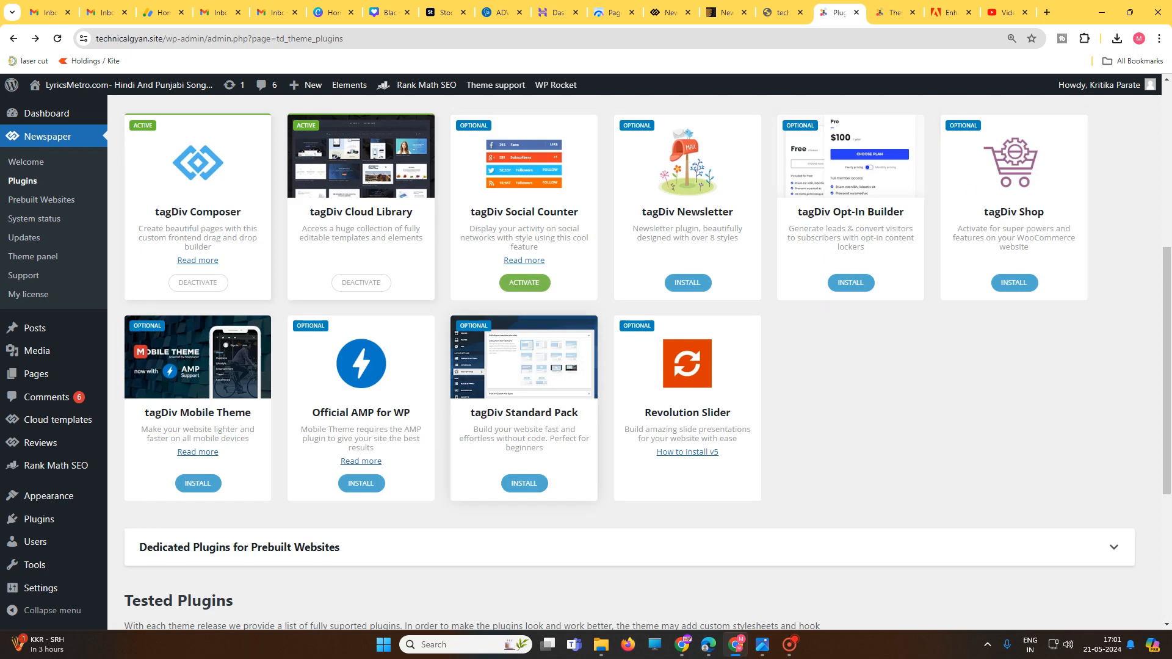
{"action": "left_click", "coordinate": [530, 486]}
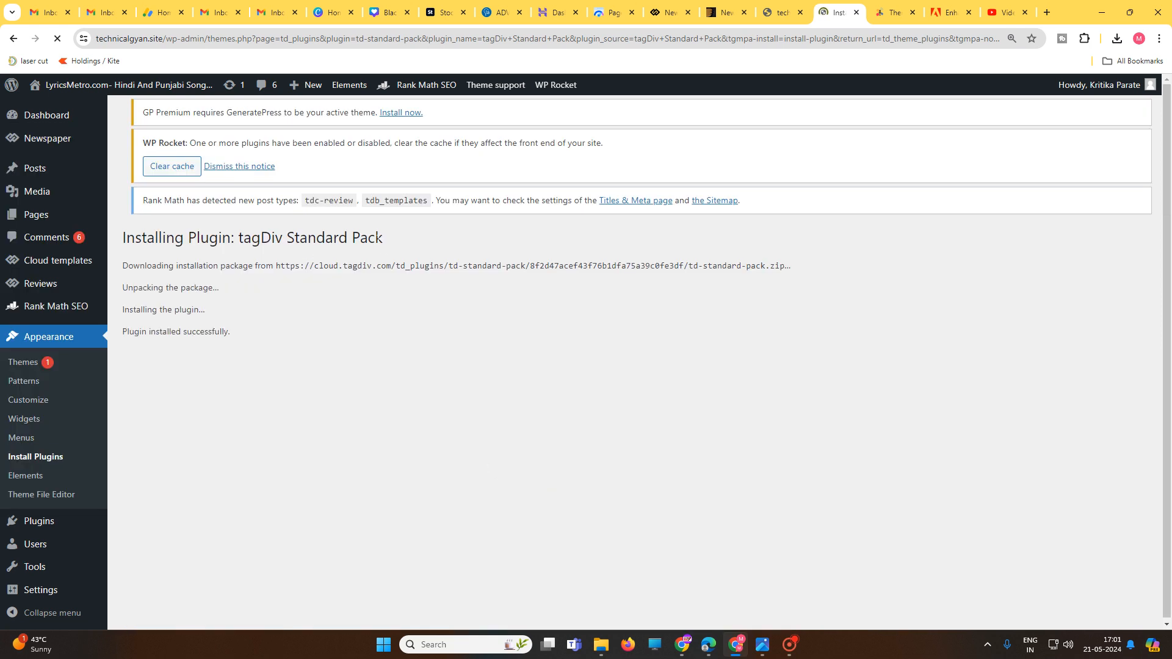
{"action": "left_click_drag", "start_coordinate": [386, 243], "coordinate": [247, 244]}
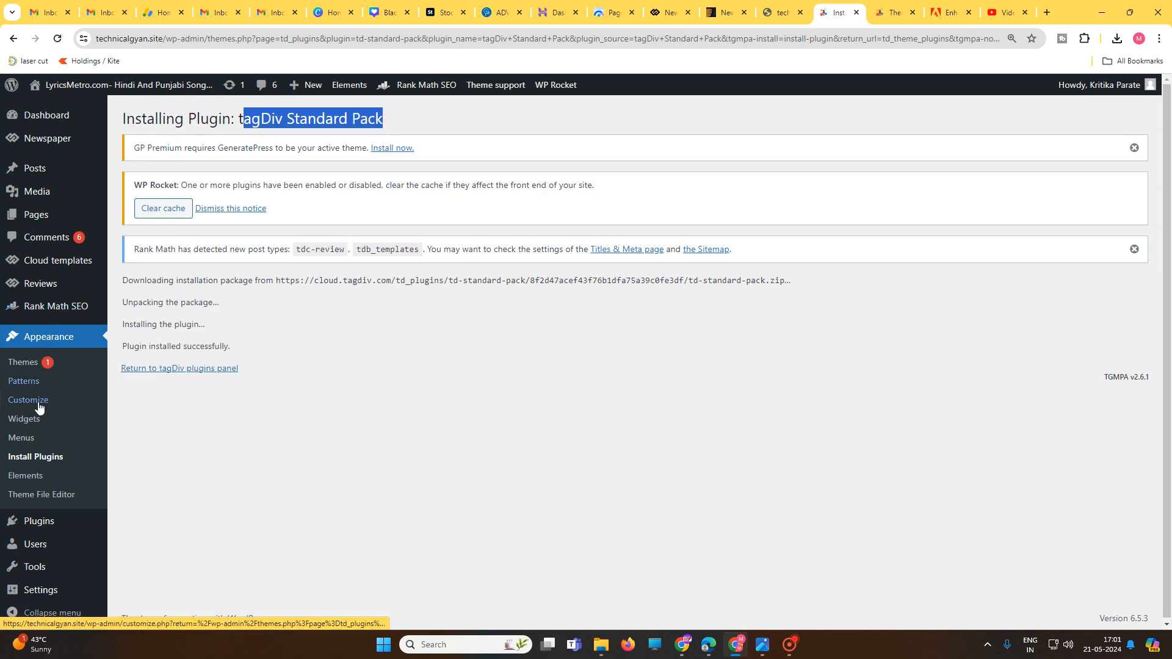
- Activate the tagDiv Social Counter and tagDiv Standard Pack plugins in WordPress's installed plugins list
{"action": "mouse_move", "coordinate": [101, 529]}
{"action": "left_click", "coordinate": [158, 526]}
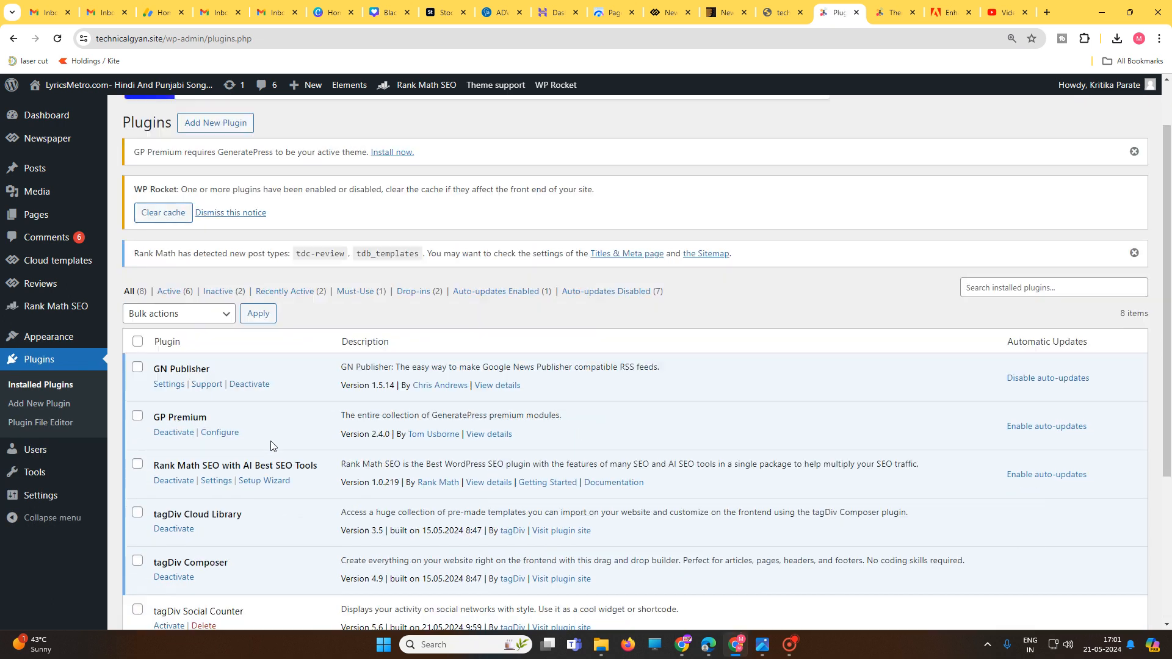
{"action": "scroll", "coordinate": [240, 426], "scroll_direction": "down", "scroll_amount": 5}
{"action": "left_click", "coordinate": [163, 402]}
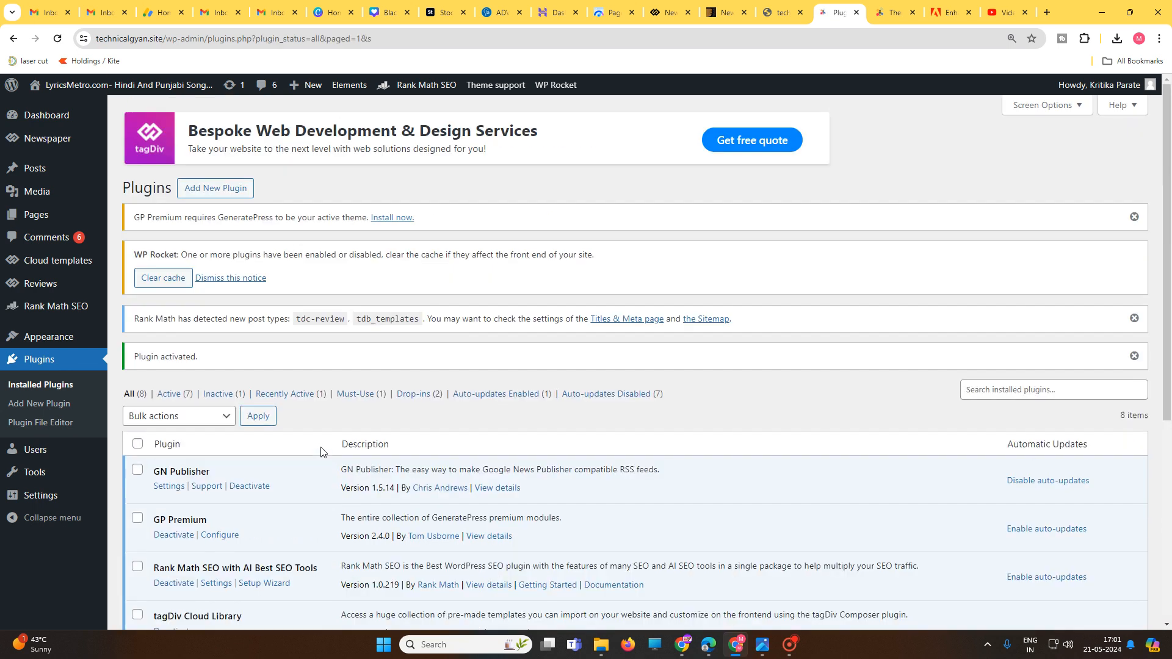
{"action": "scroll", "coordinate": [297, 459], "scroll_direction": "down", "scroll_amount": 5}
{"action": "left_click", "coordinate": [168, 449]}
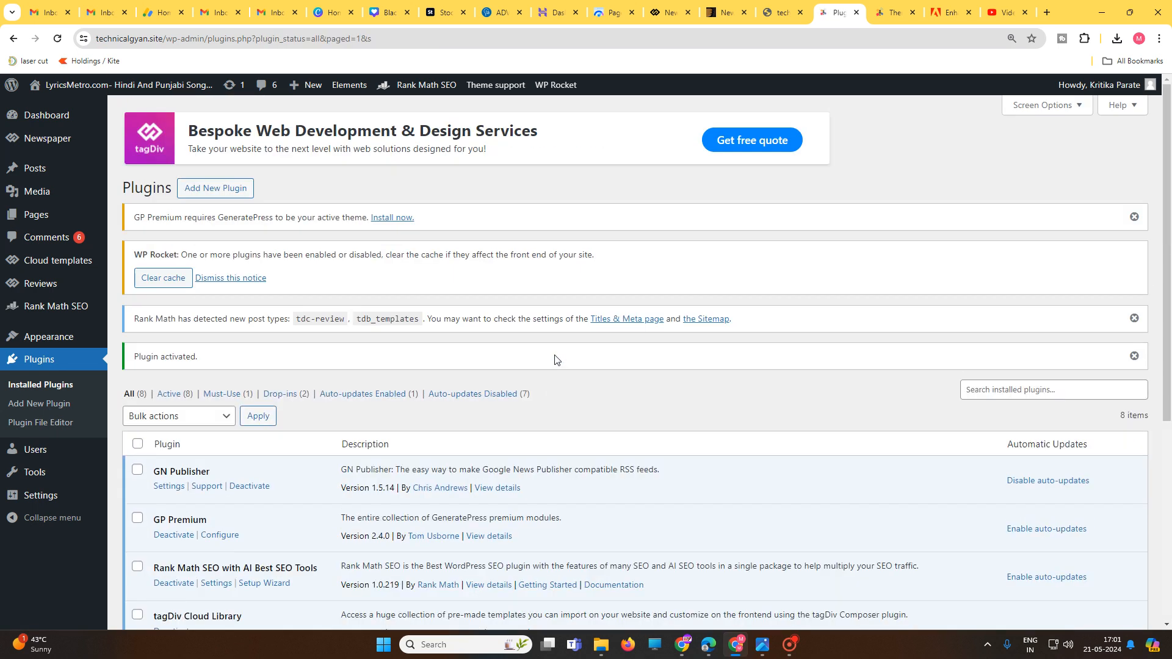
- Clear WP Rocket's used CSS and check the site's homepage in an incognito window, closing it when done
{"action": "mouse_move", "coordinate": [555, 88]}
{"action": "left_click", "coordinate": [567, 144]}
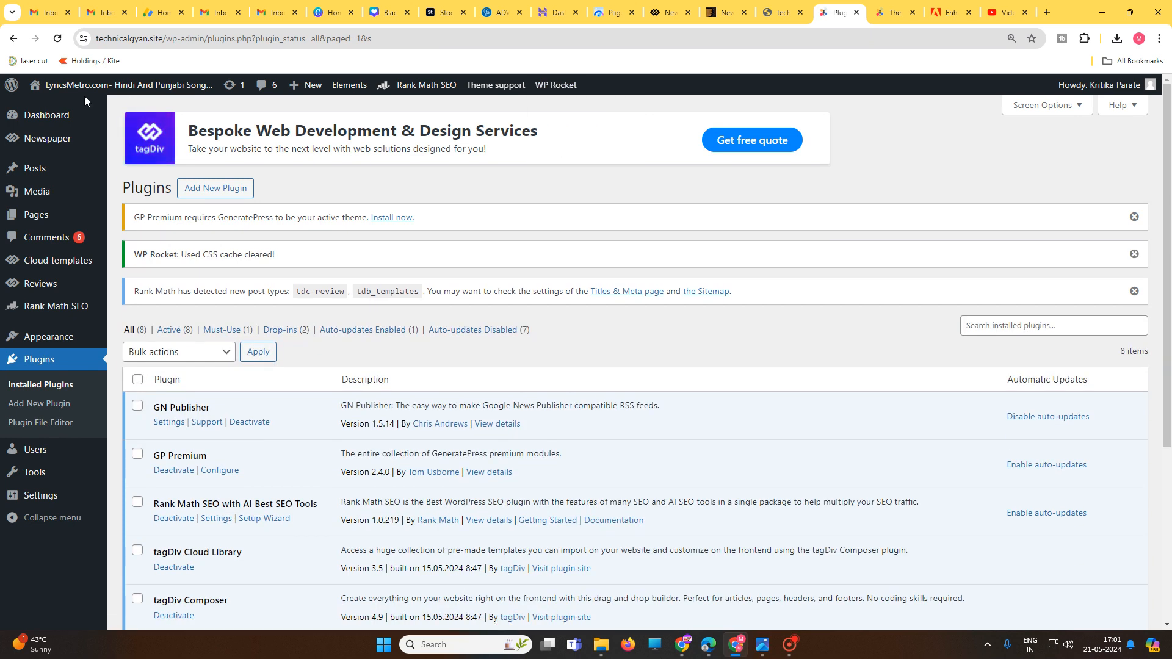
{"action": "mouse_move", "coordinate": [73, 89]}
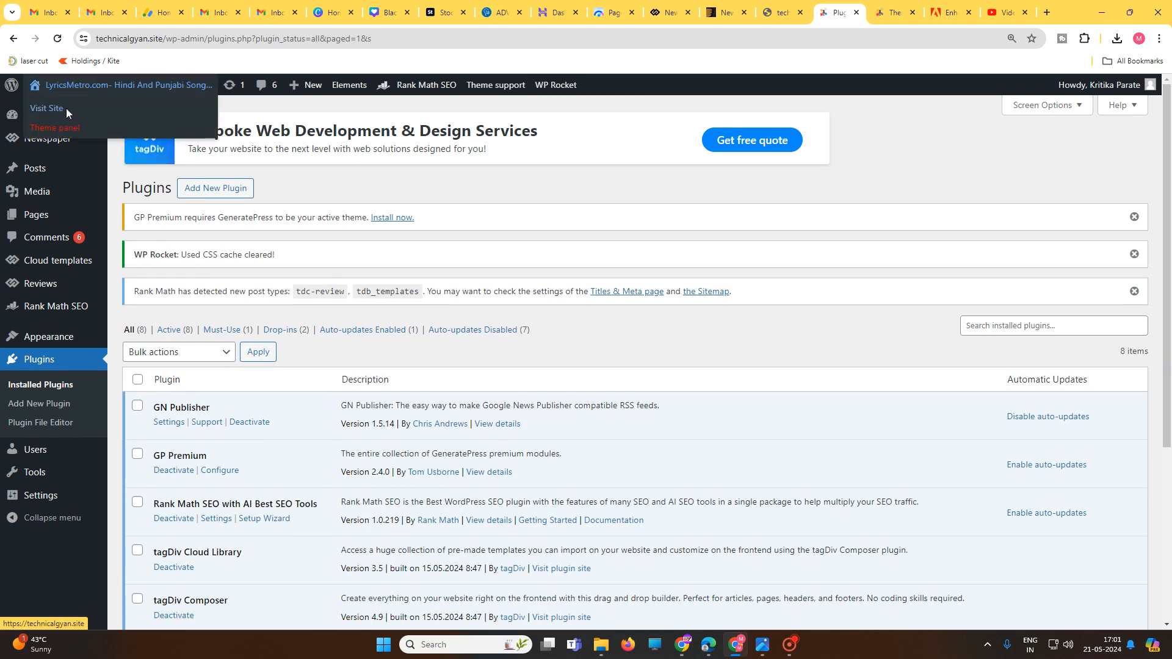
{"action": "right_click", "coordinate": [66, 108]}
{"action": "left_click", "coordinate": [122, 155]}
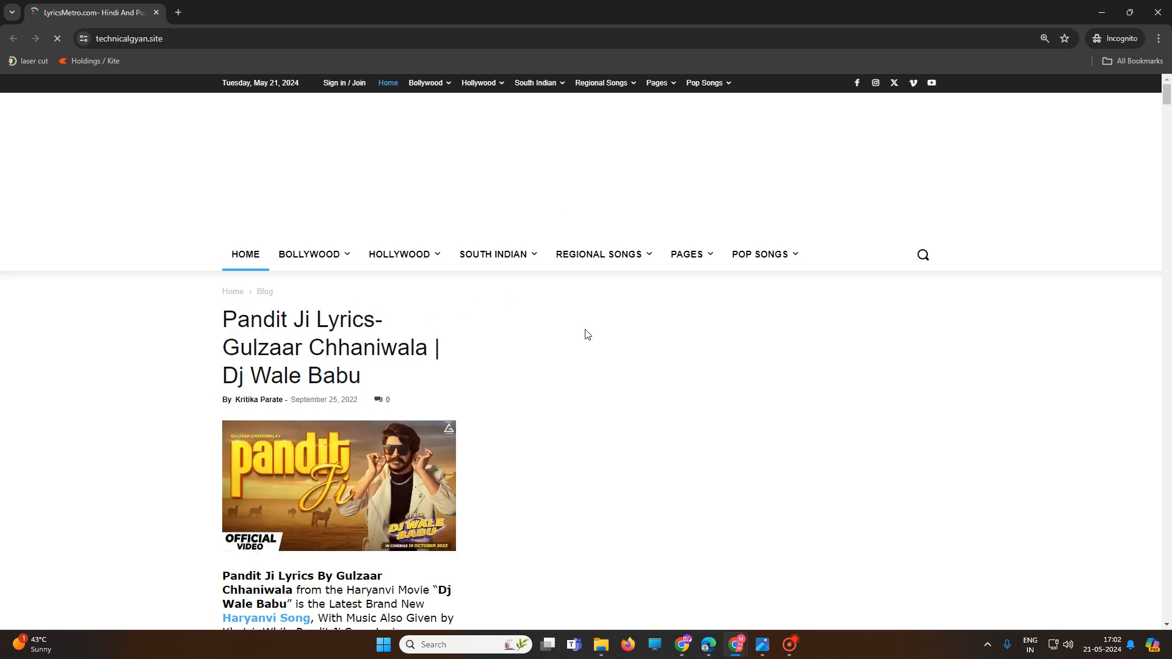
{"action": "scroll", "coordinate": [592, 288], "scroll_direction": "down", "scroll_amount": 3}
{"action": "scroll", "coordinate": [597, 291], "scroll_direction": "down", "scroll_amount": 18}
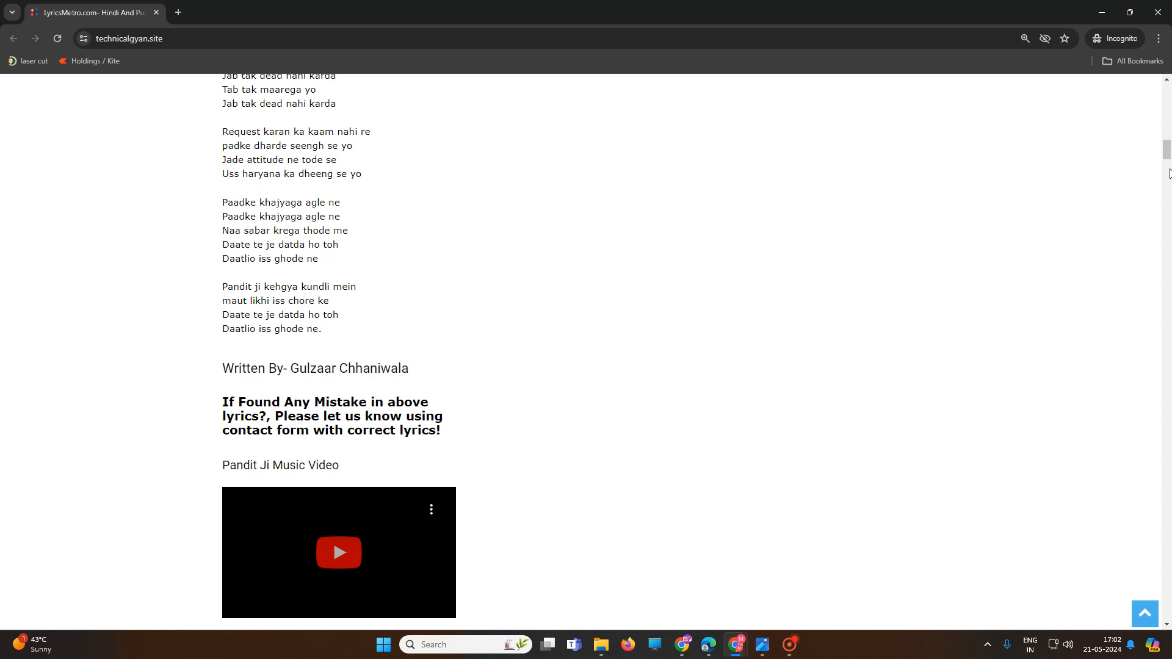
{"action": "left_click_drag", "start_coordinate": [1168, 151], "coordinate": [1167, 91]}
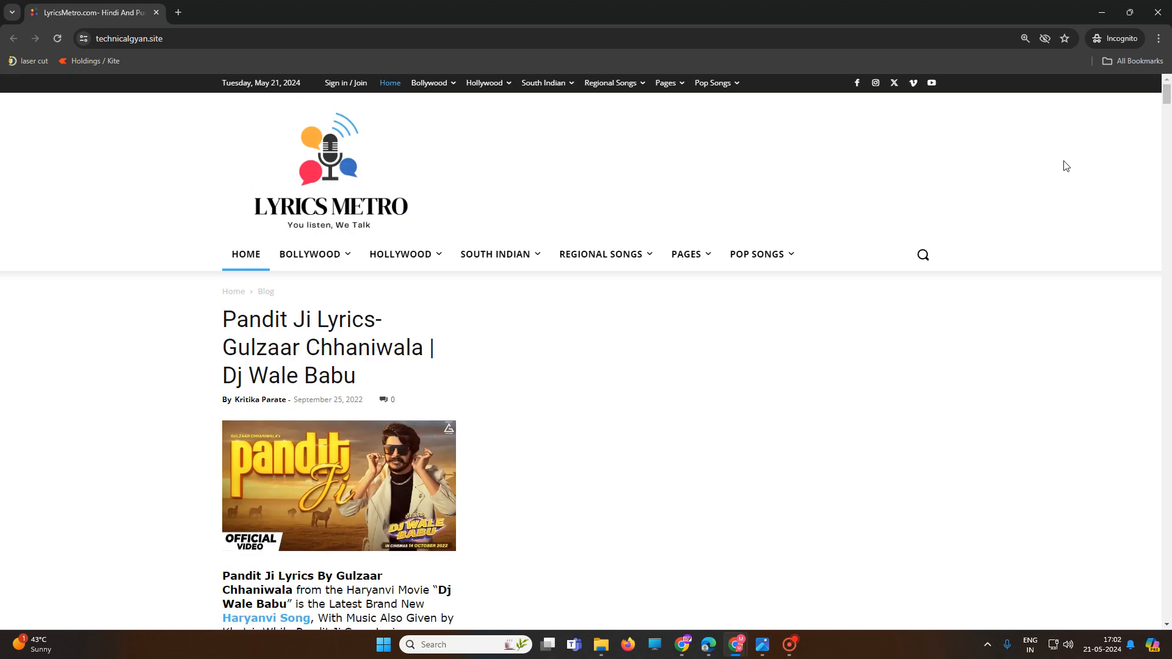
{"action": "left_click", "coordinate": [1159, 12]}
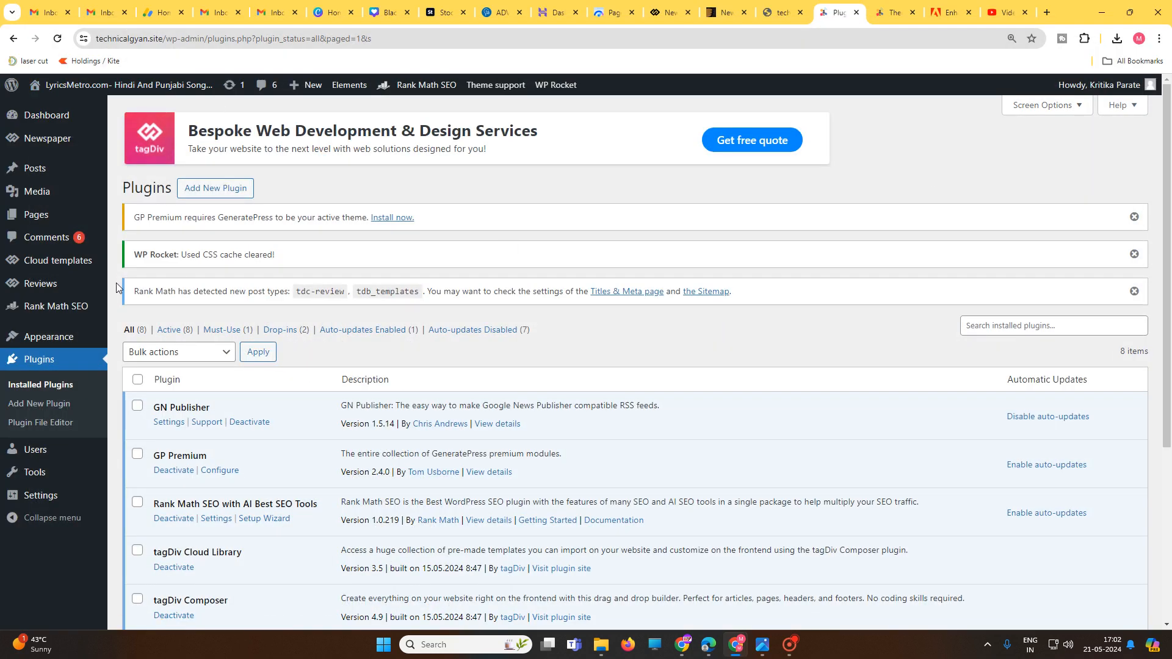
- Uninstall the Default PRO demo from the Newspaper theme's prebuilt websites
{"action": "mouse_move", "coordinate": [61, 352]}
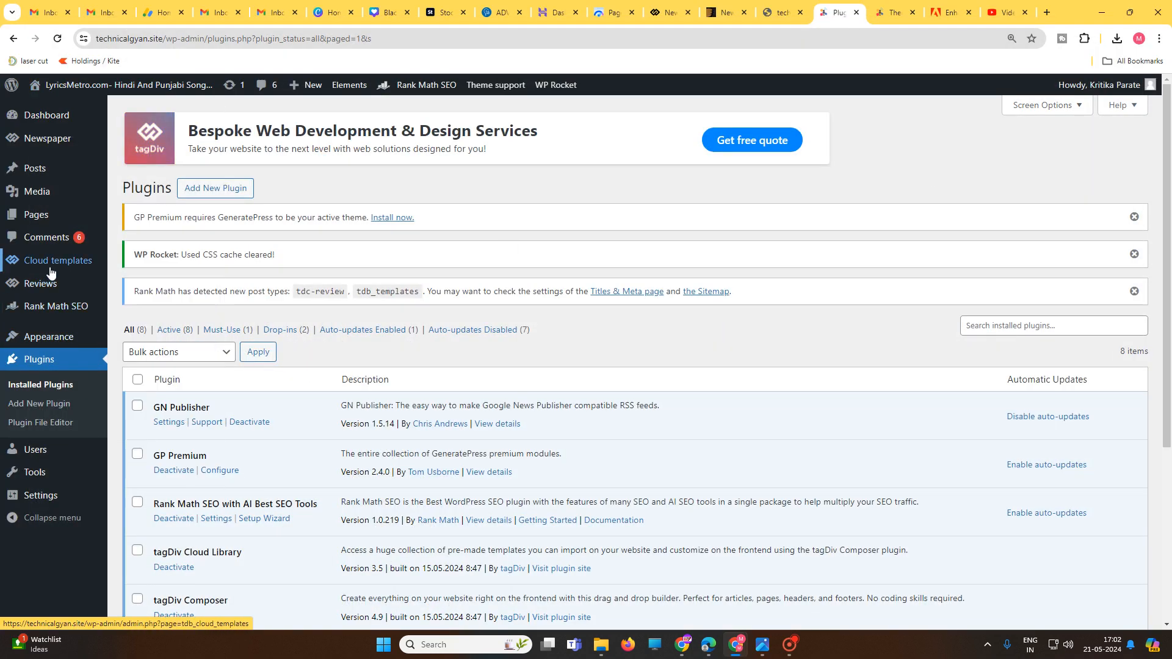
{"action": "mouse_move", "coordinate": [48, 141]}
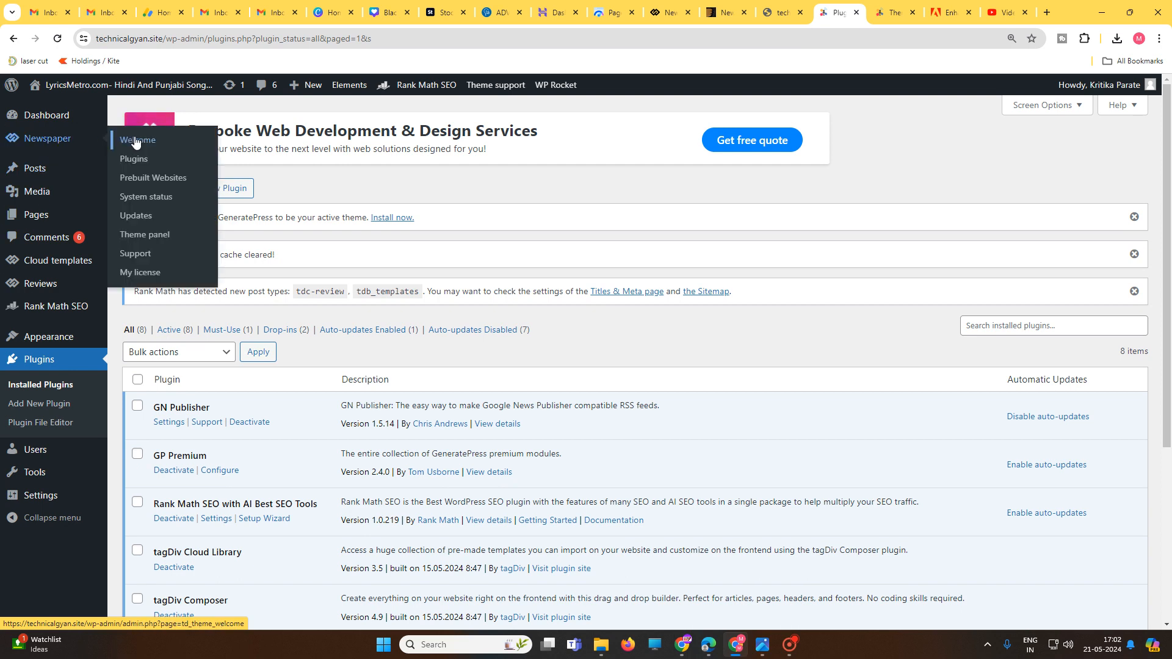
{"action": "left_click", "coordinate": [164, 183]}
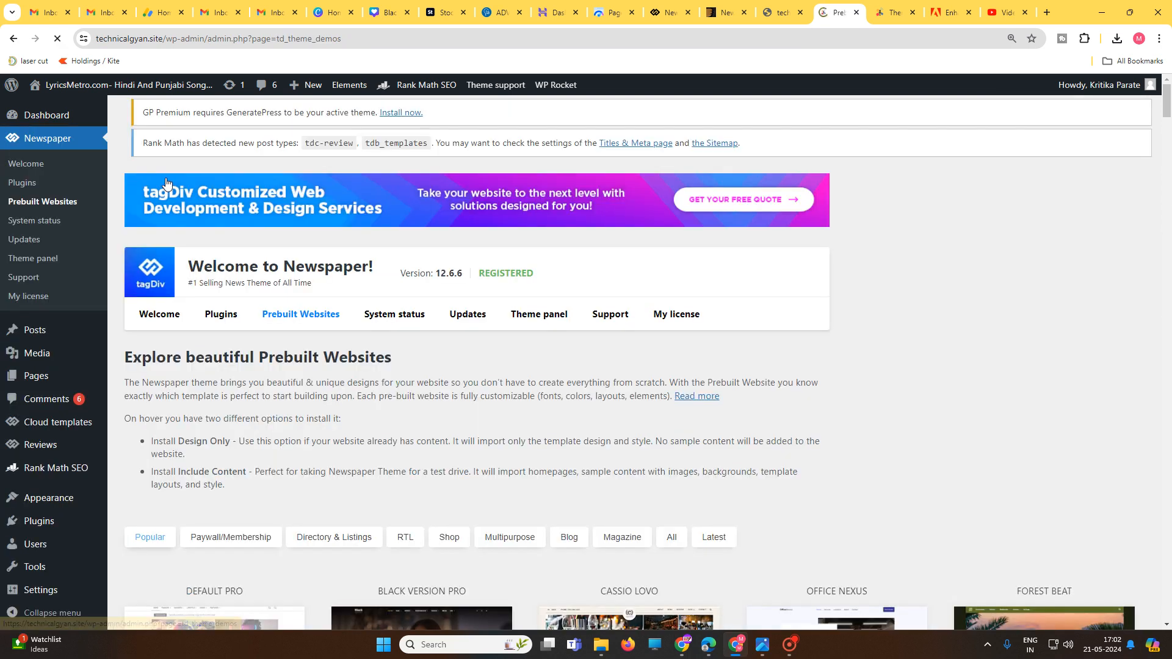
{"action": "scroll", "coordinate": [427, 371], "scroll_direction": "down", "scroll_amount": 2}
{"action": "scroll", "coordinate": [402, 380], "scroll_direction": "down", "scroll_amount": 2}
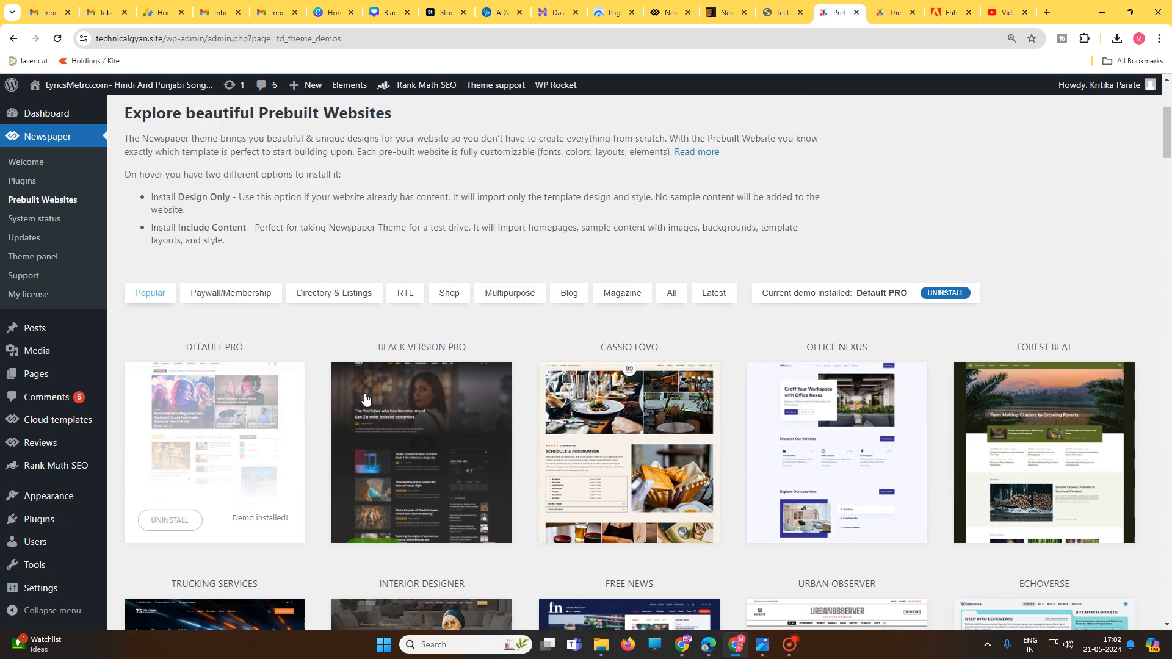
{"action": "left_click", "coordinate": [945, 293]}
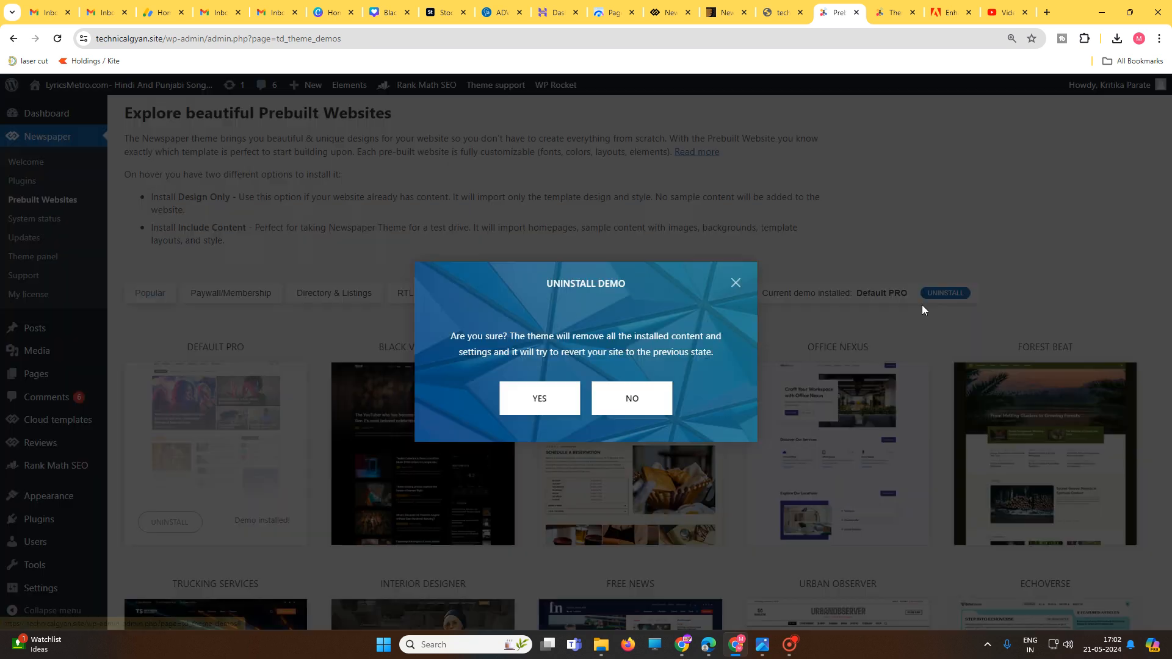
{"action": "left_click", "coordinate": [534, 399]}
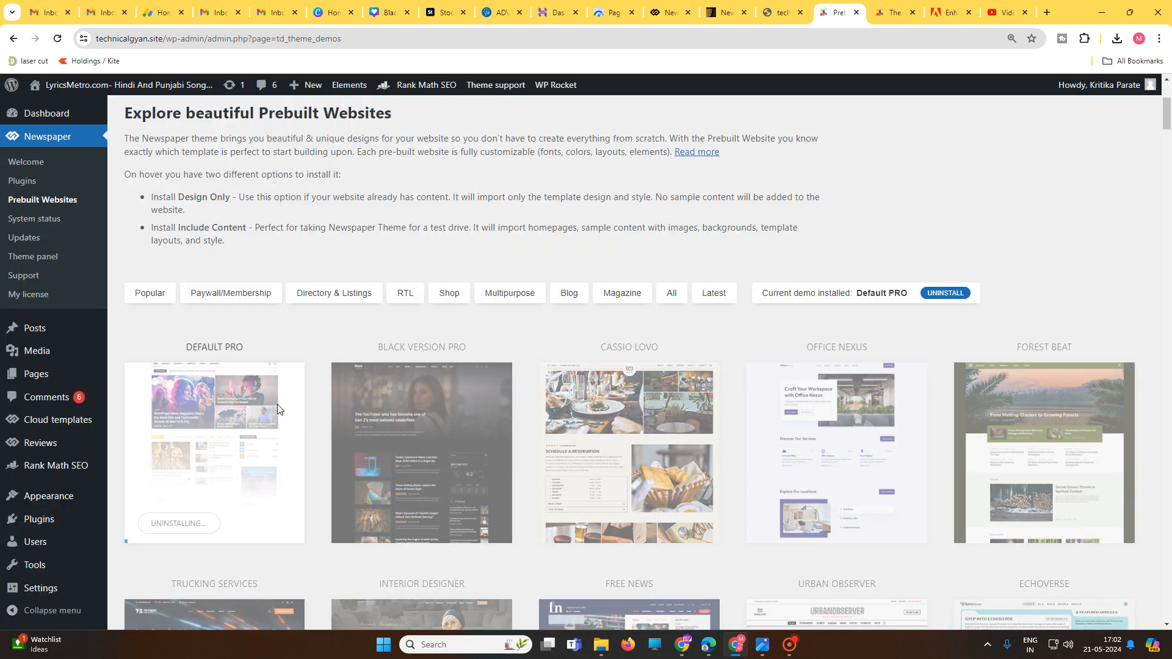
- Browse the available prebuilt websites and examine the templates in the Magazine category
{"action": "scroll", "coordinate": [713, 368], "scroll_direction": "down", "scroll_amount": 4}
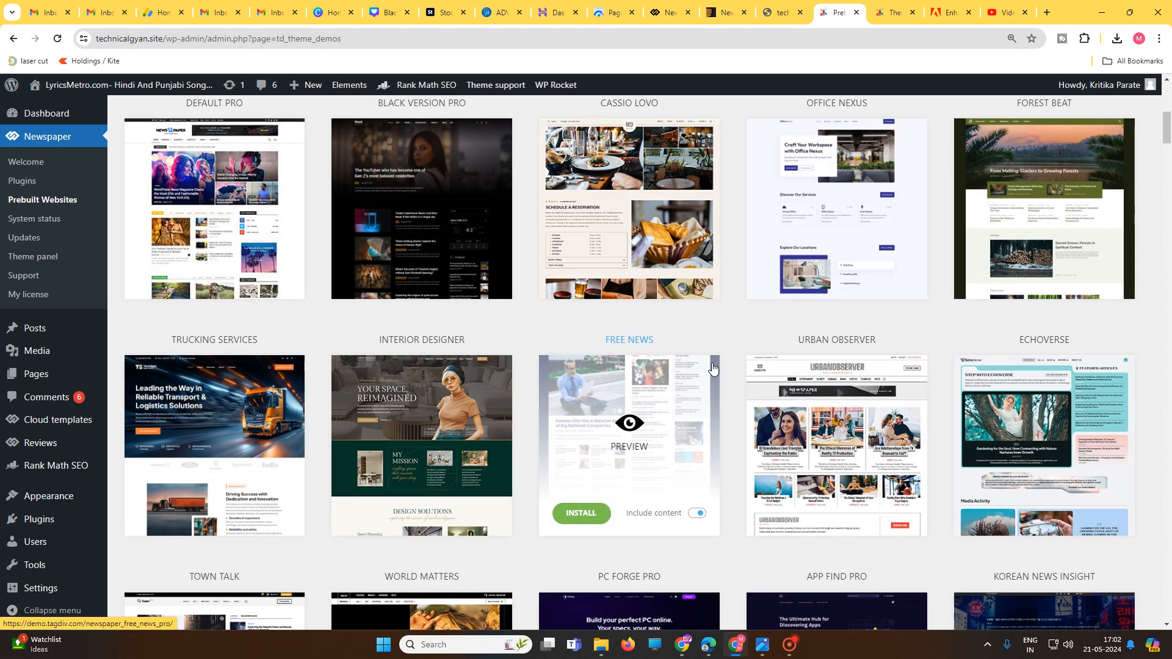
{"action": "scroll", "coordinate": [713, 368], "scroll_direction": "up", "scroll_amount": 3}
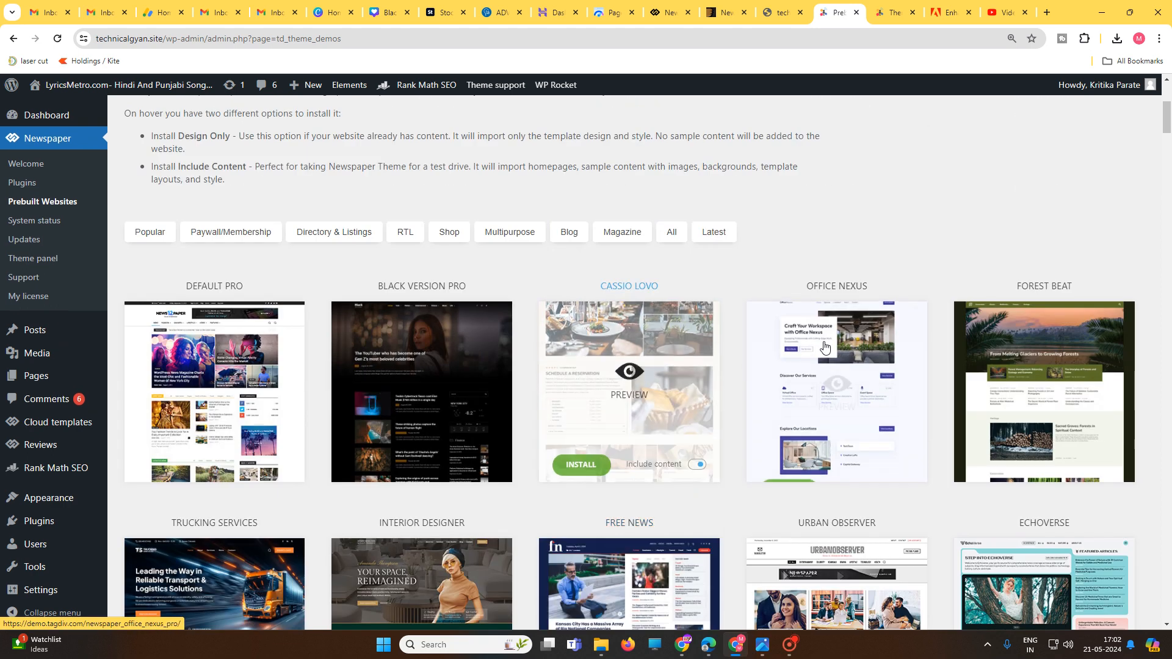
{"action": "scroll", "coordinate": [574, 400], "scroll_direction": "down", "scroll_amount": 3}
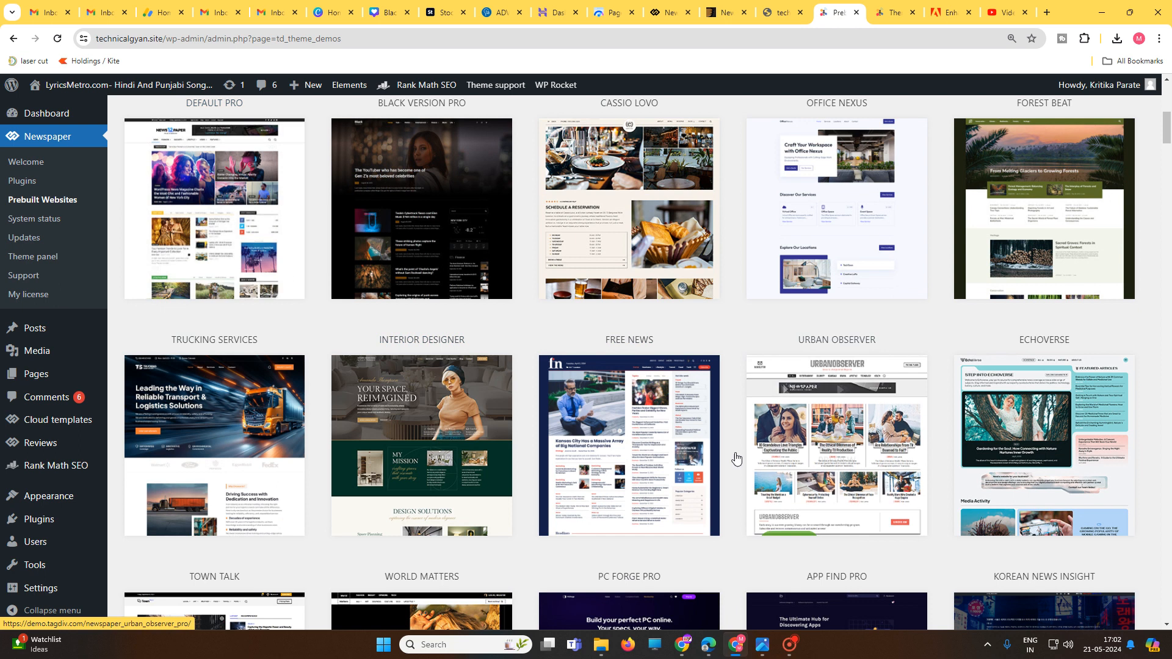
{"action": "mouse_move", "coordinate": [635, 446]}
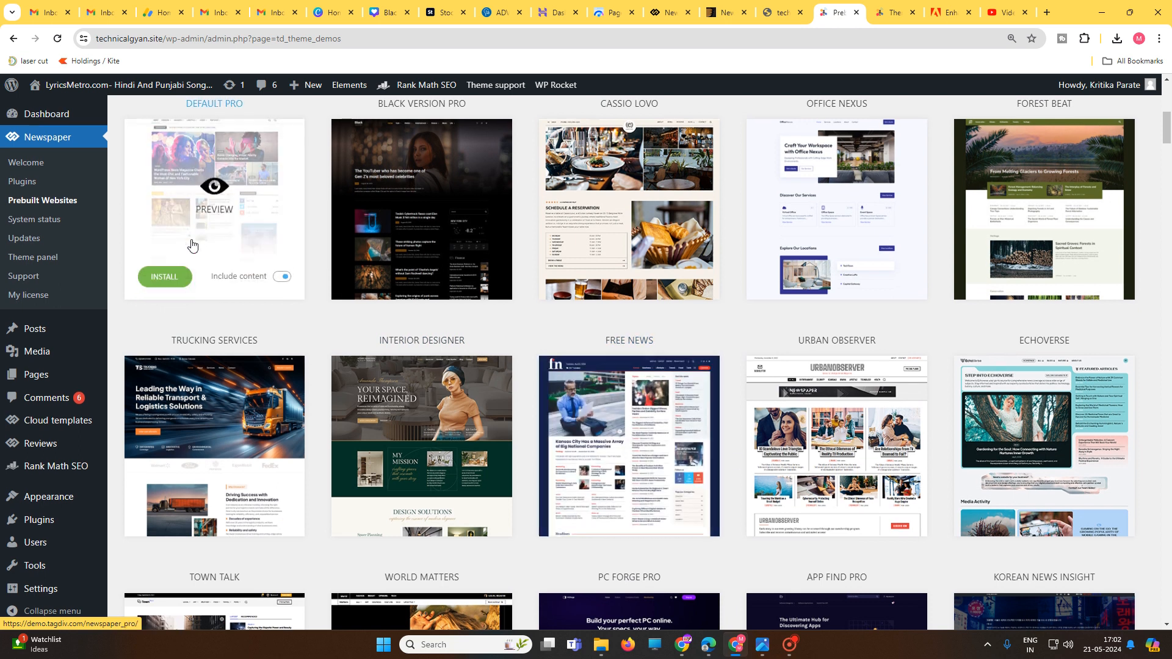
{"action": "scroll", "coordinate": [214, 238], "scroll_direction": "up", "scroll_amount": 2}
{"action": "left_click", "coordinate": [615, 177]}
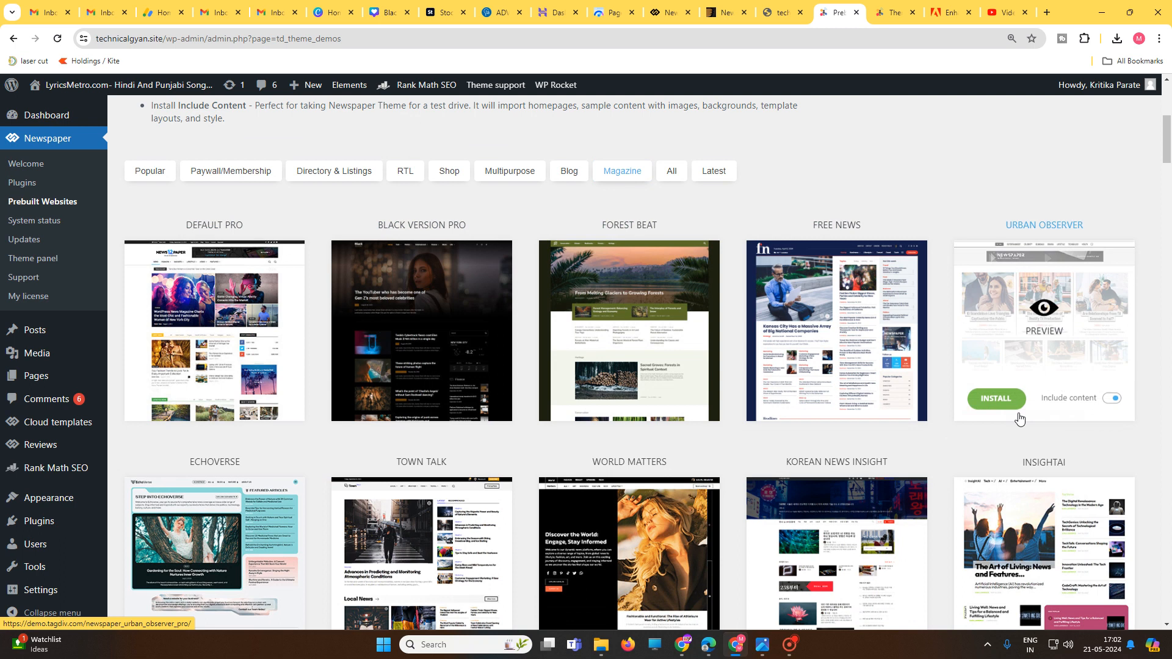
{"action": "scroll", "coordinate": [855, 336], "scroll_direction": "down", "scroll_amount": 3}
{"action": "scroll", "coordinate": [652, 391], "scroll_direction": "up", "scroll_amount": 7}
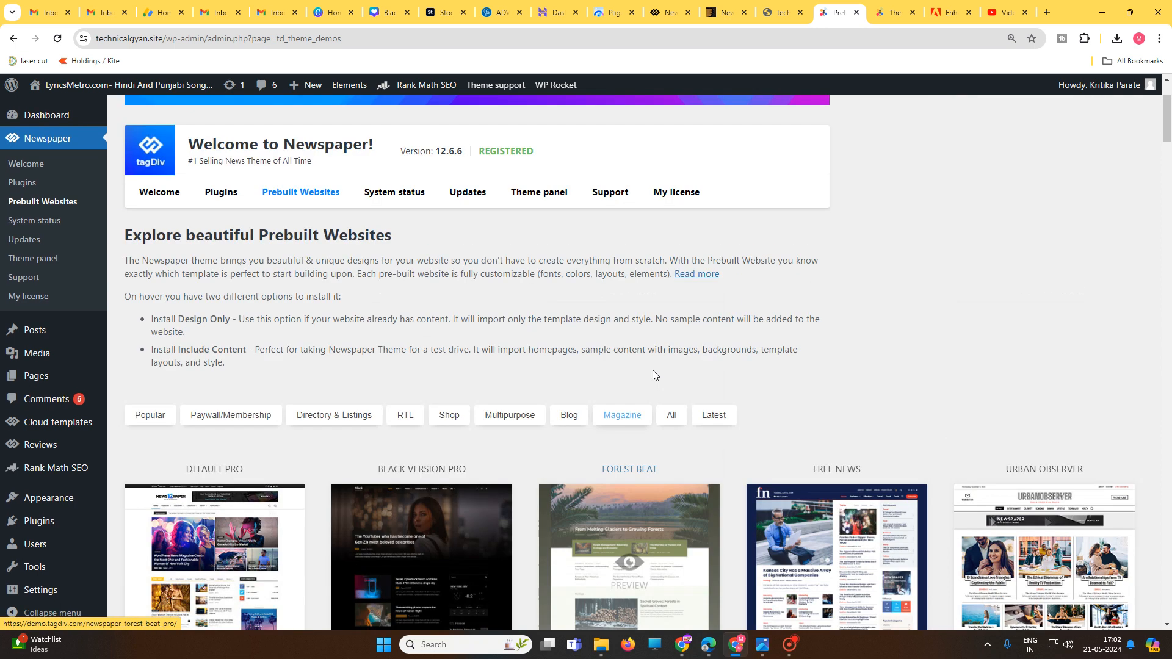
- Examine the prebuilt website templates in the Multipurpose and Shop categories
{"action": "left_click", "coordinate": [516, 417]}
{"action": "scroll", "coordinate": [533, 415], "scroll_direction": "down", "scroll_amount": 1}
{"action": "scroll", "coordinate": [533, 415], "scroll_direction": "down", "scroll_amount": 2}
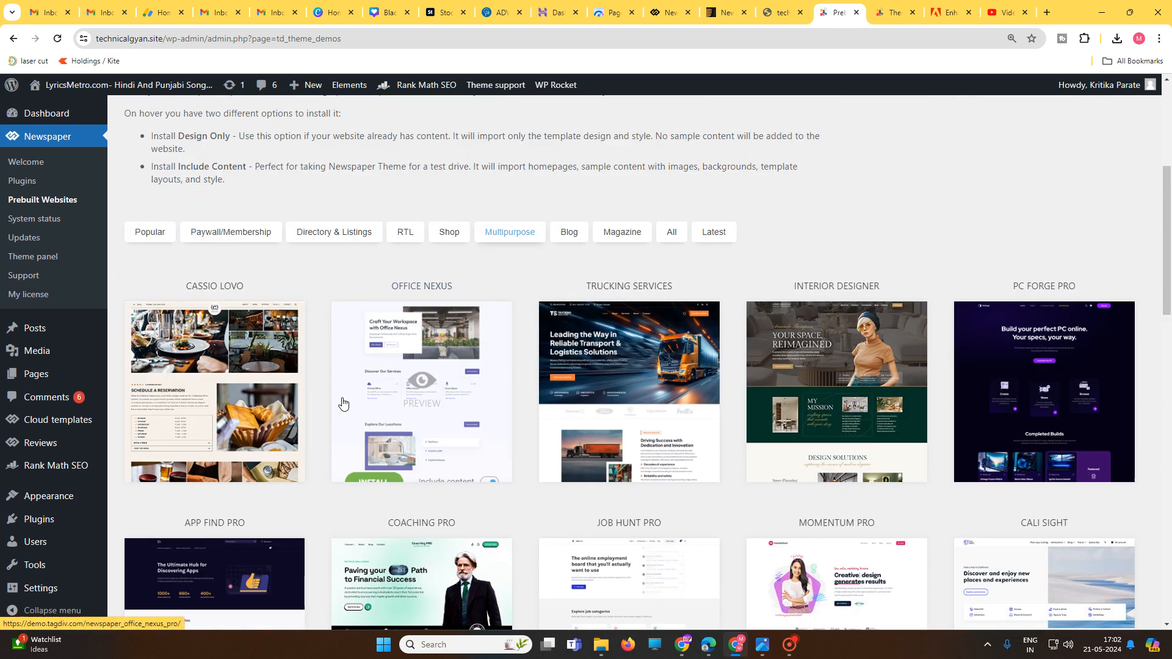
{"action": "scroll", "coordinate": [1038, 391], "scroll_direction": "down", "scroll_amount": 3}
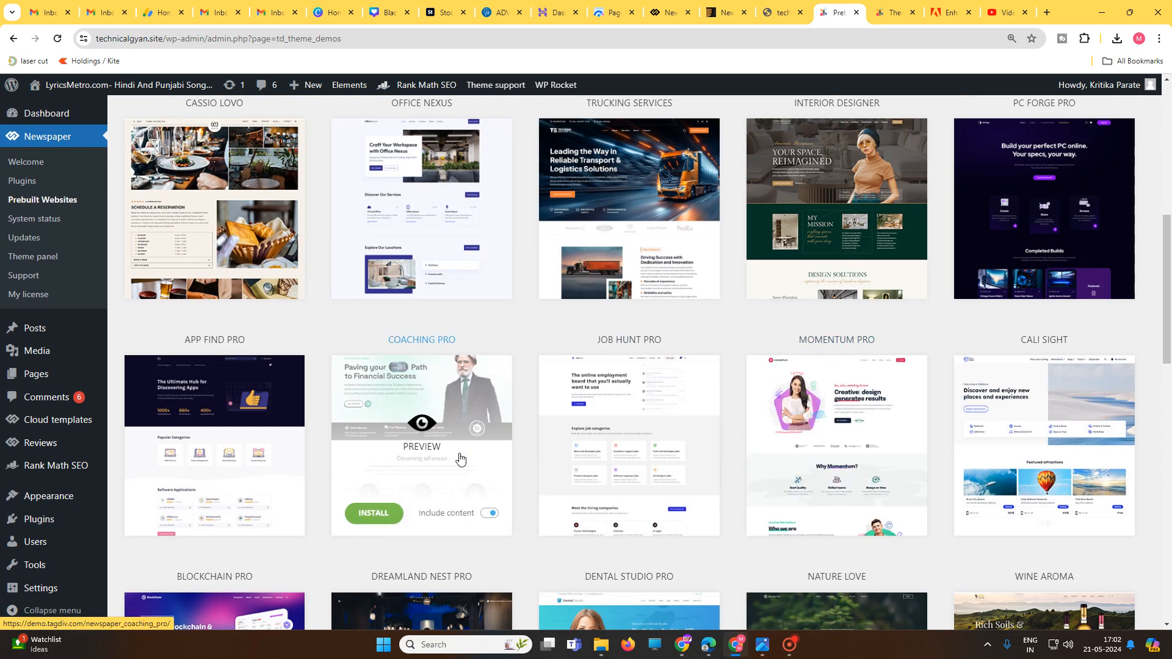
{"action": "scroll", "coordinate": [481, 402], "scroll_direction": "down", "scroll_amount": 3}
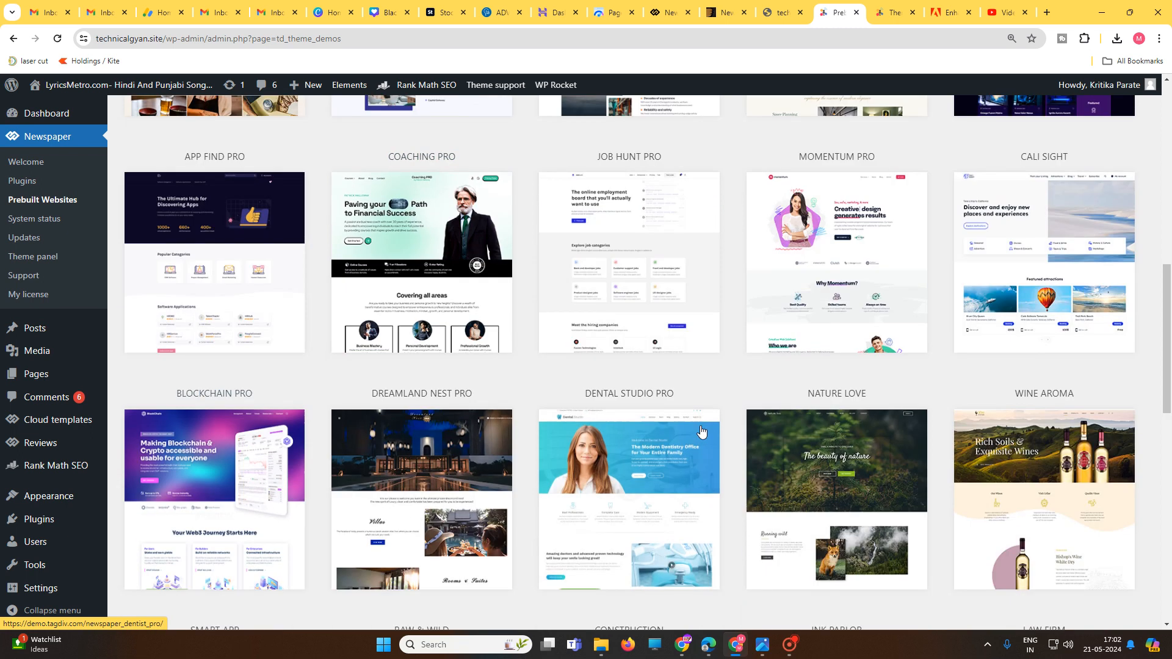
{"action": "scroll", "coordinate": [683, 317], "scroll_direction": "up", "scroll_amount": 7}
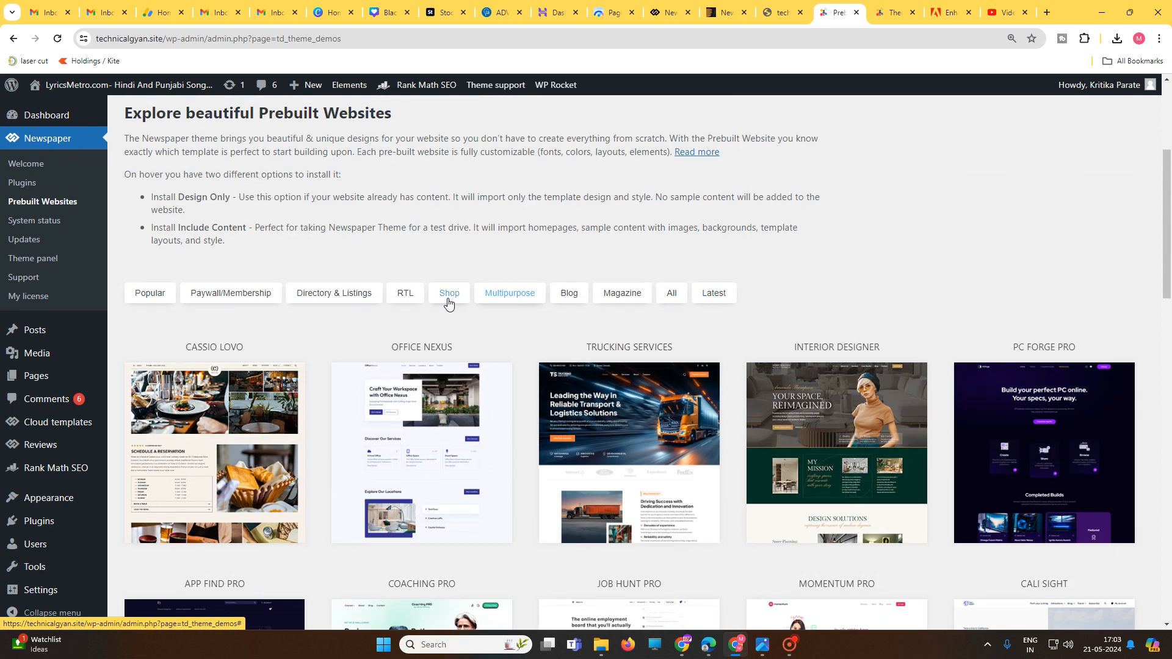
{"action": "left_click", "coordinate": [449, 299]}
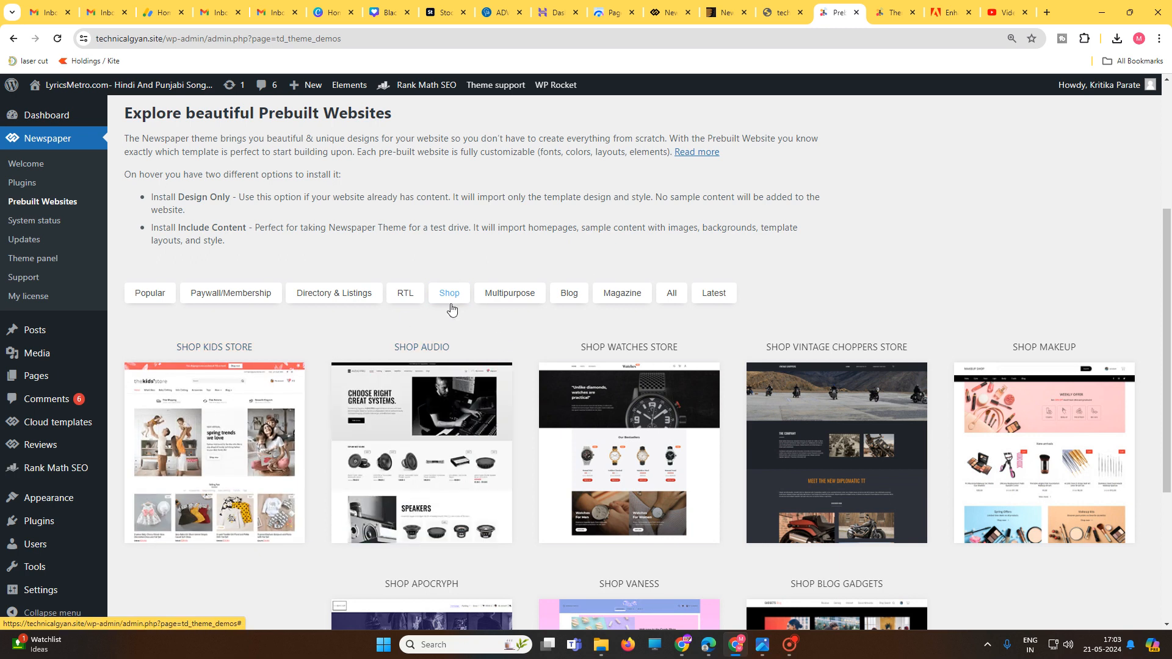
{"action": "scroll", "coordinate": [656, 382], "scroll_direction": "down", "scroll_amount": 3}
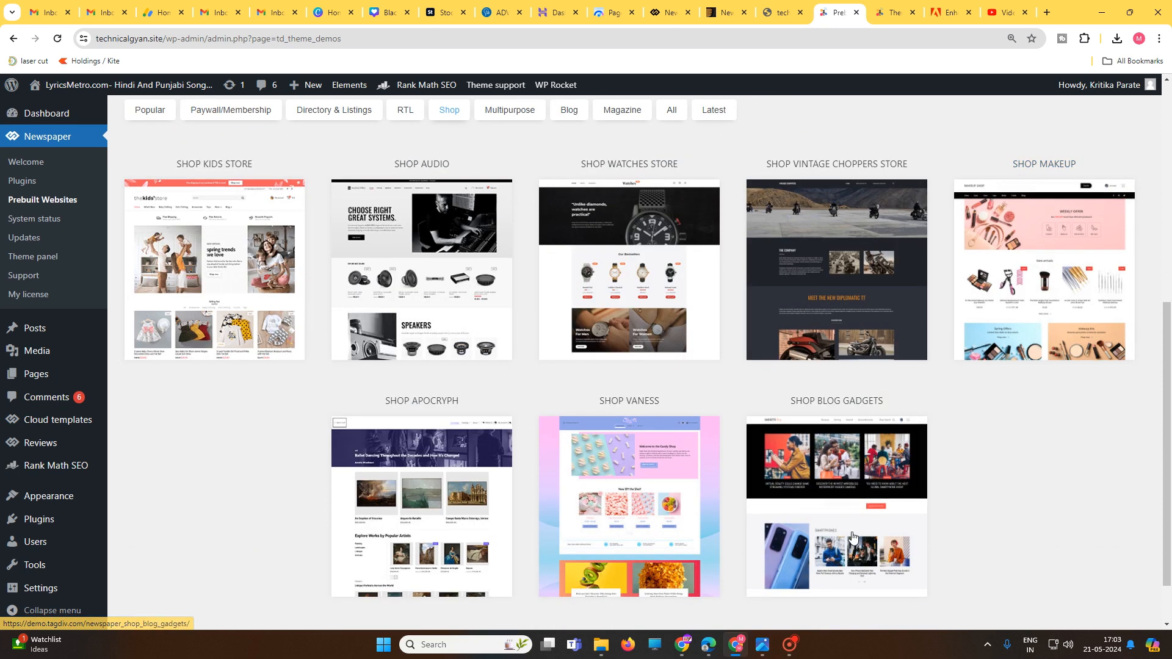
{"action": "scroll", "coordinate": [874, 376], "scroll_direction": "down", "scroll_amount": 1}
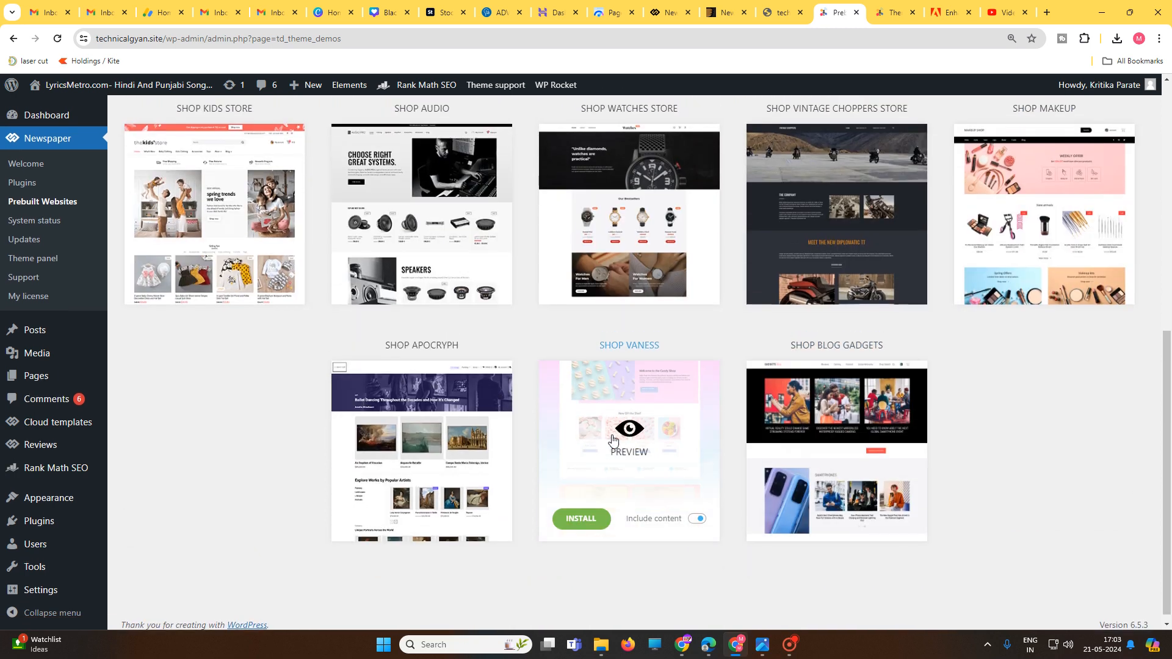
{"action": "scroll", "coordinate": [904, 464], "scroll_direction": "up", "scroll_amount": 7}
{"action": "scroll", "coordinate": [907, 471], "scroll_direction": "down", "scroll_amount": 2}
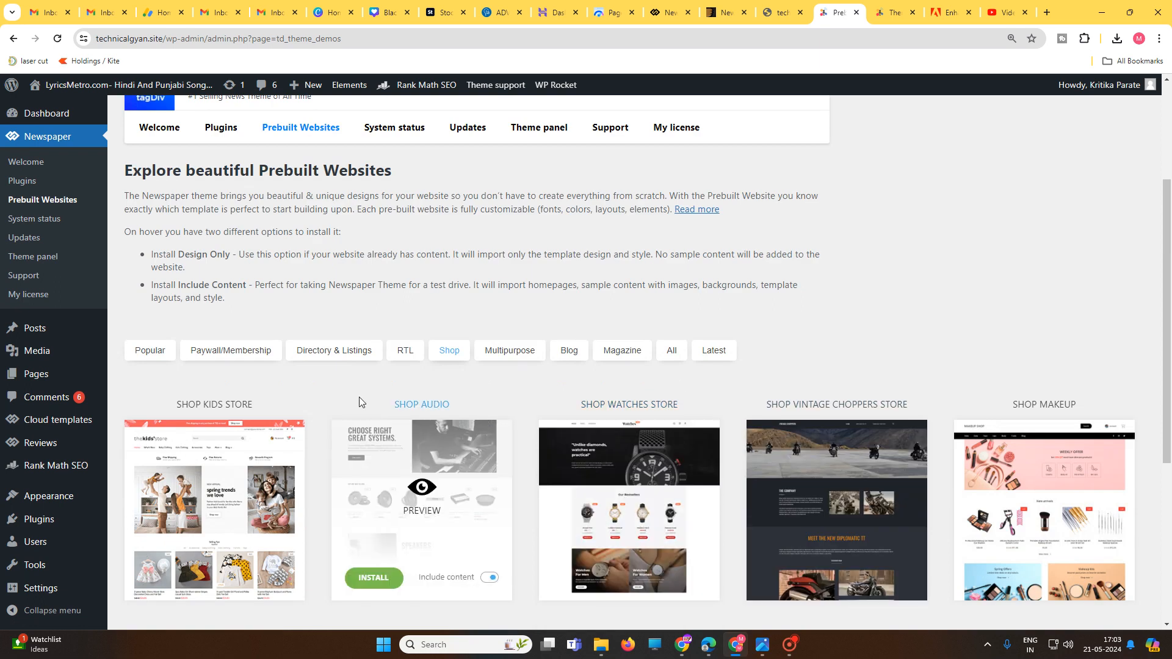
- Examine the prebuilt website templates in the Popular category
{"action": "left_click", "coordinate": [148, 354]}
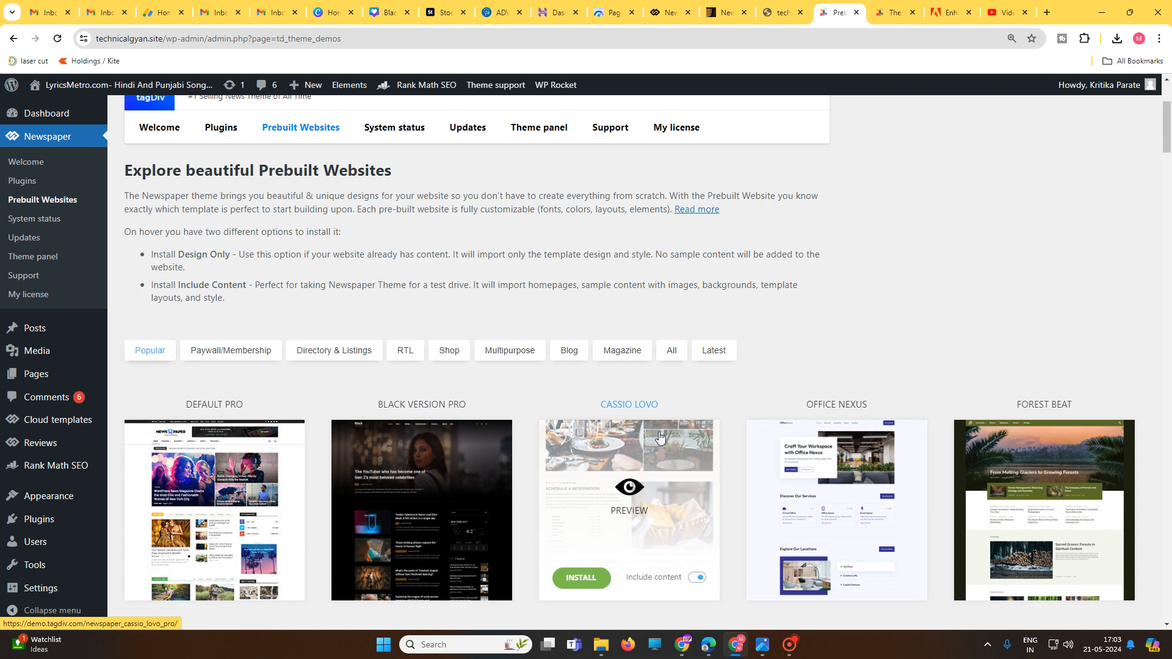
{"action": "scroll", "coordinate": [762, 430], "scroll_direction": "down", "scroll_amount": 5}
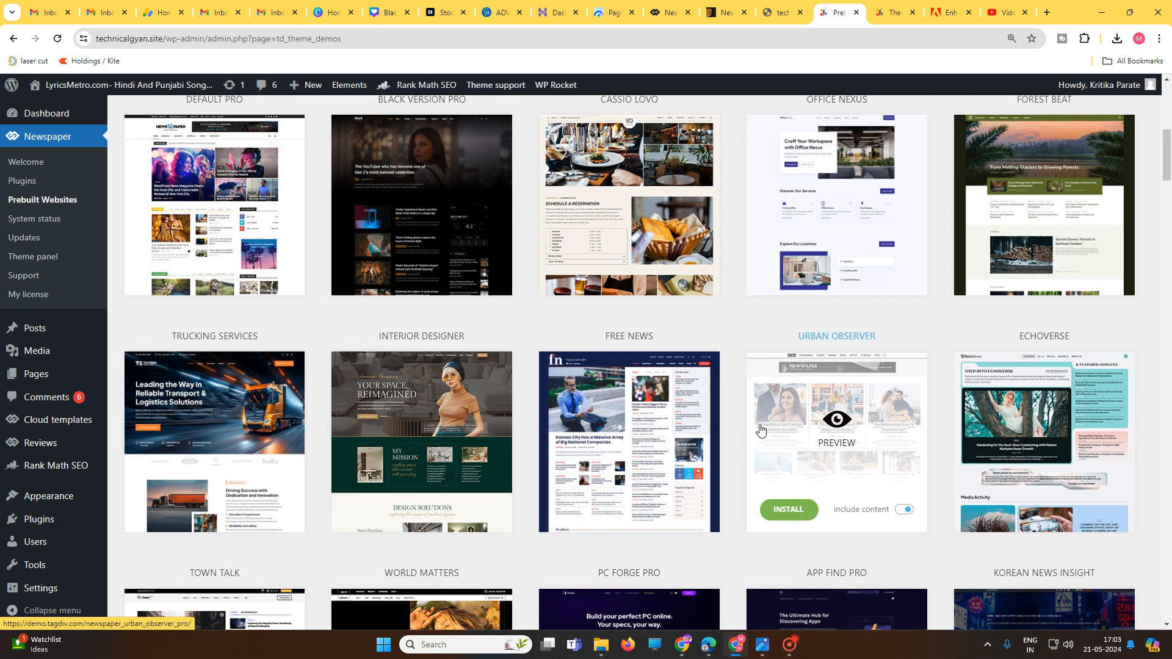
{"action": "scroll", "coordinate": [760, 430], "scroll_direction": "down", "scroll_amount": 5}
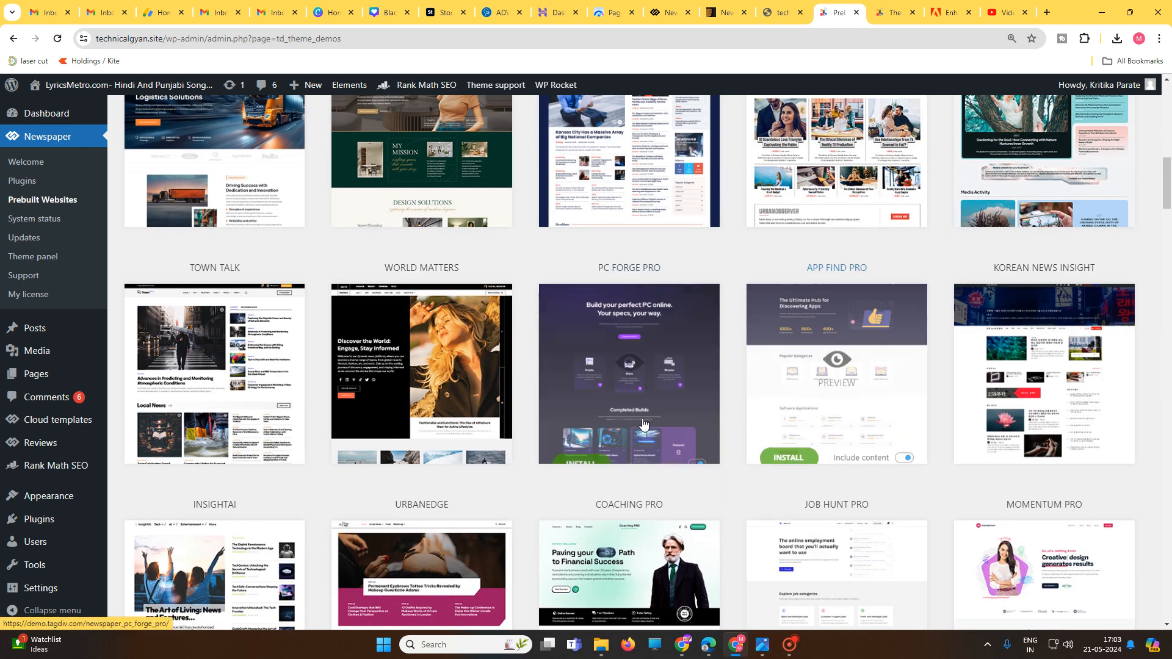
{"action": "scroll", "coordinate": [635, 421], "scroll_direction": "down", "scroll_amount": 2}
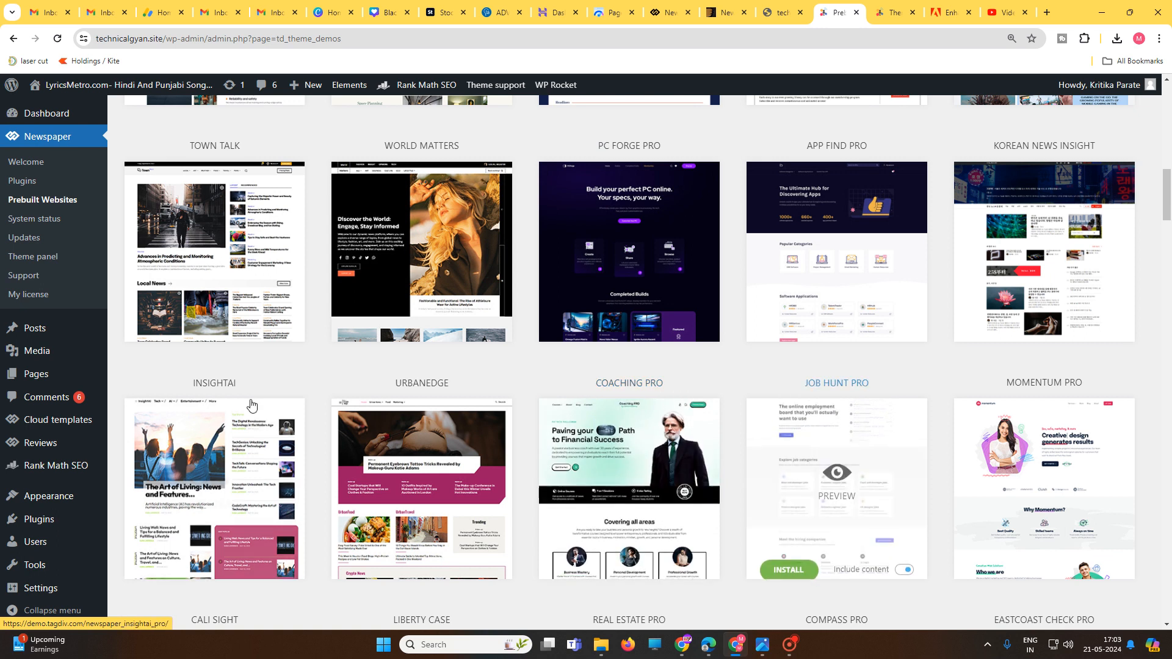
{"action": "scroll", "coordinate": [251, 405], "scroll_direction": "up", "scroll_amount": 15}
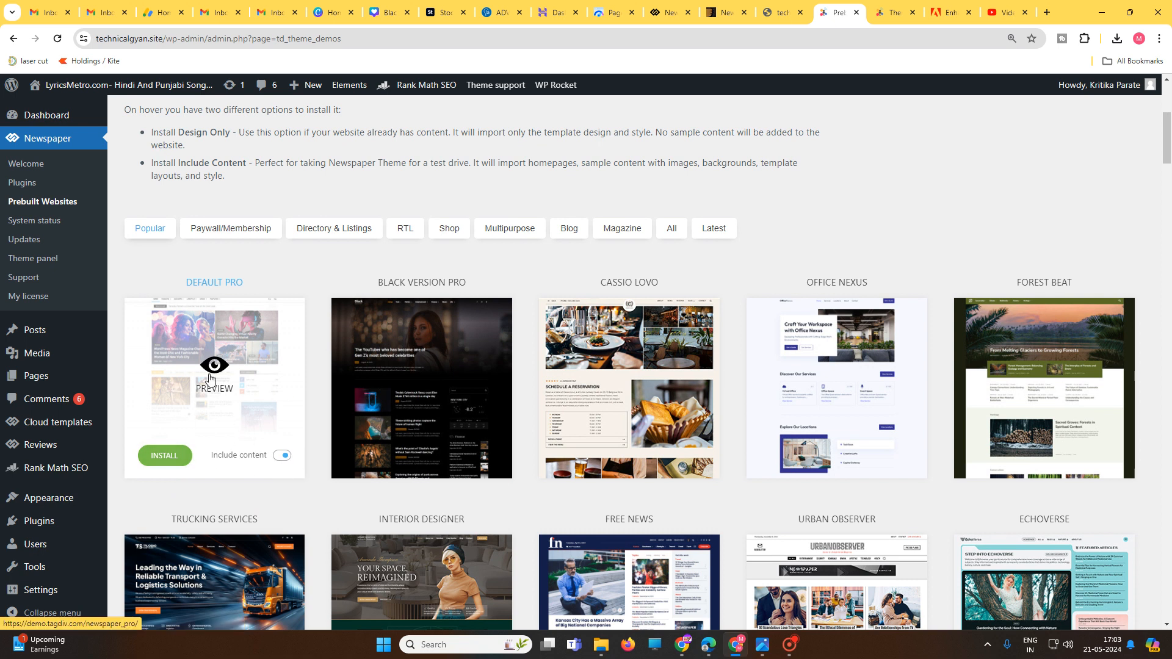
- Install the Default PRO prebuilt website with the Design only option, without sample content
{"action": "left_click", "coordinate": [283, 455]}
{"action": "left_click", "coordinate": [281, 456]}
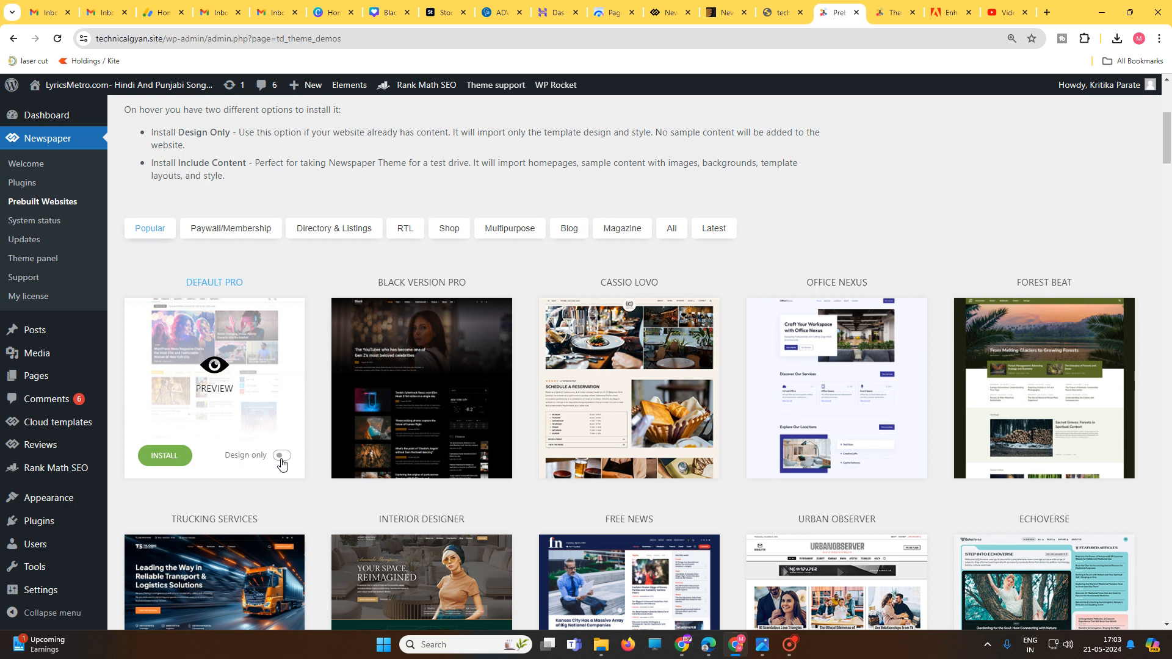
{"action": "left_click", "coordinate": [166, 461]}
{"action": "left_click", "coordinate": [541, 416]}
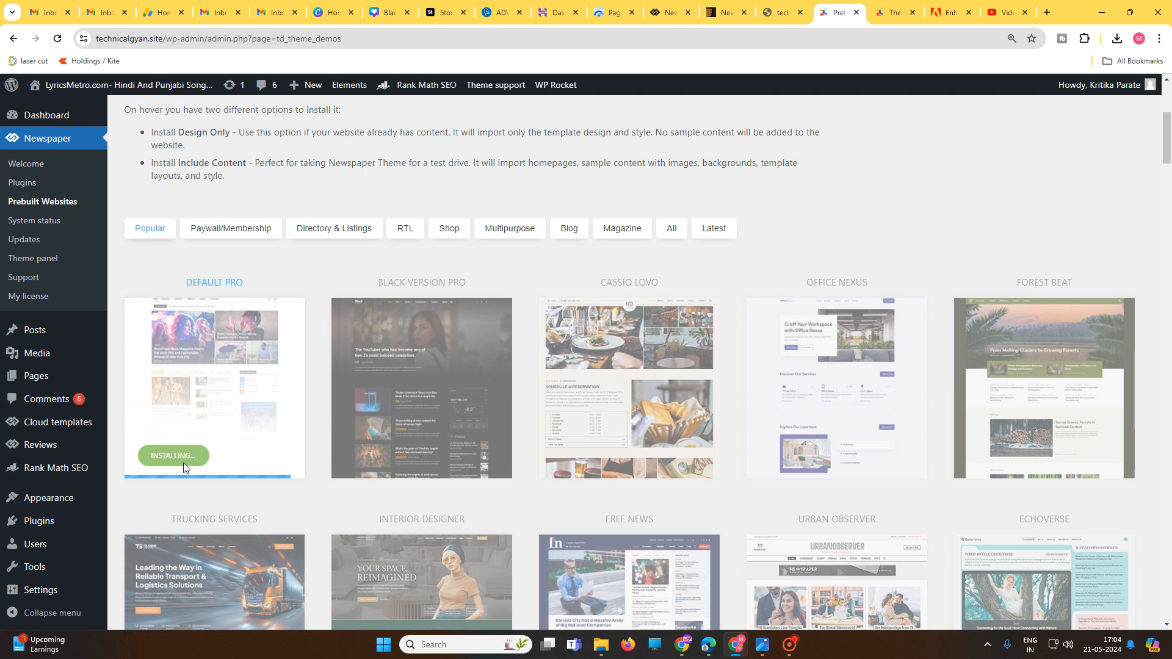
{"action": "mouse_move", "coordinate": [462, 452]}
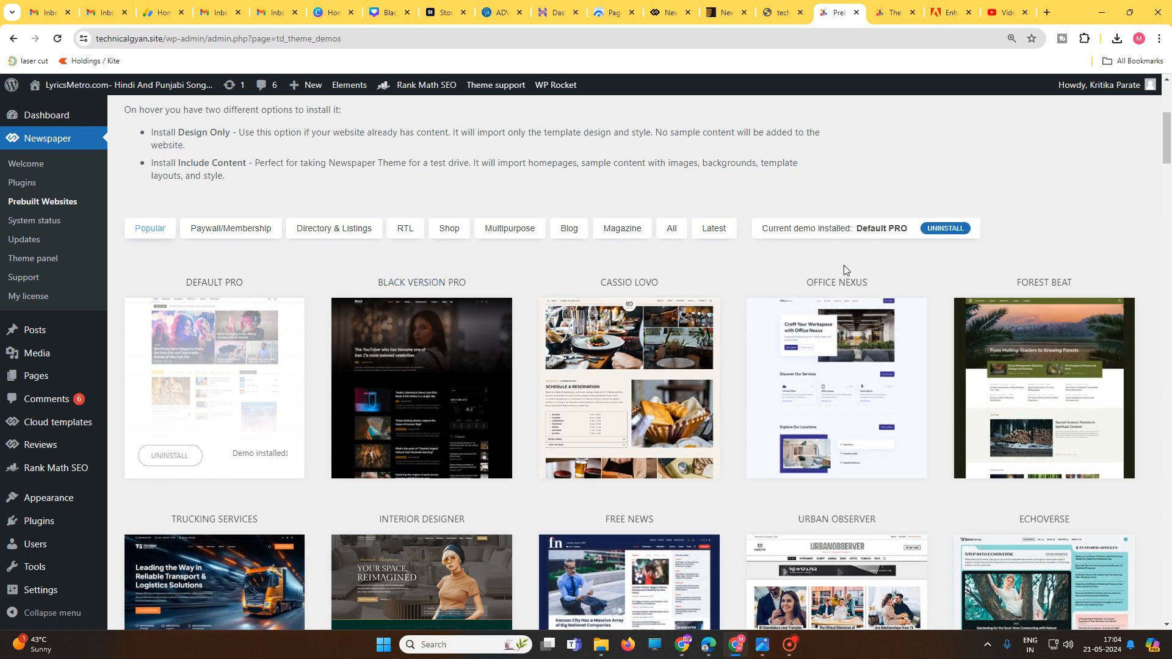
- Open the site's homepage in an incognito window, review its layout down to the footer, and close the window
{"action": "mouse_move", "coordinate": [78, 86]}
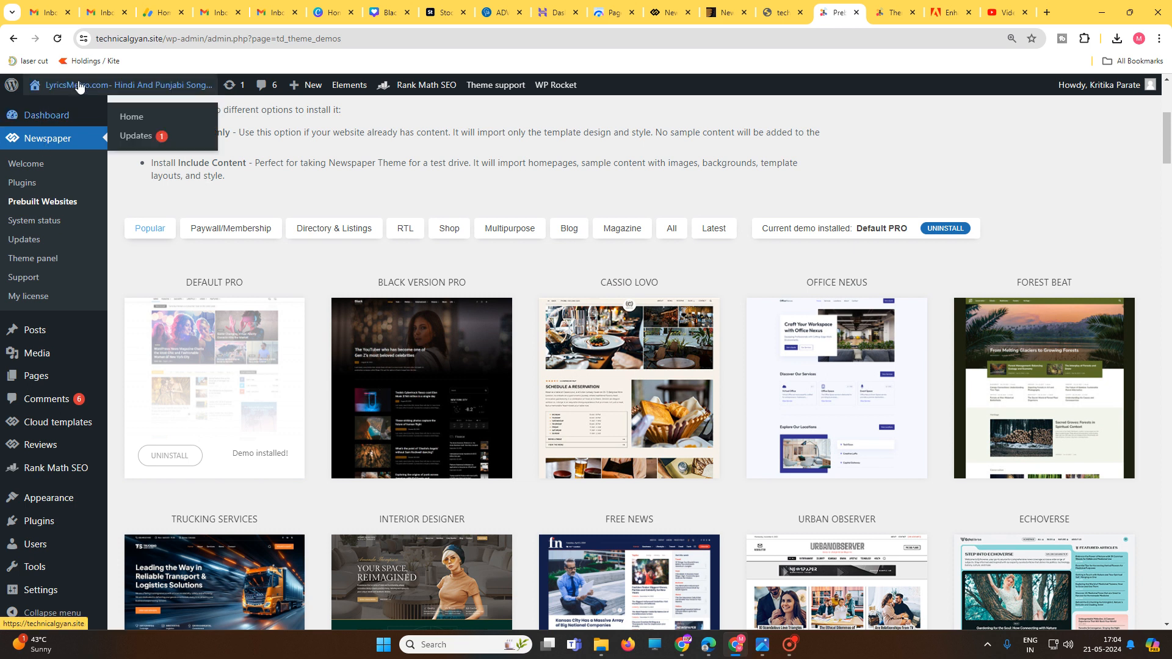
{"action": "right_click", "coordinate": [72, 108]}
{"action": "left_click", "coordinate": [125, 156]}
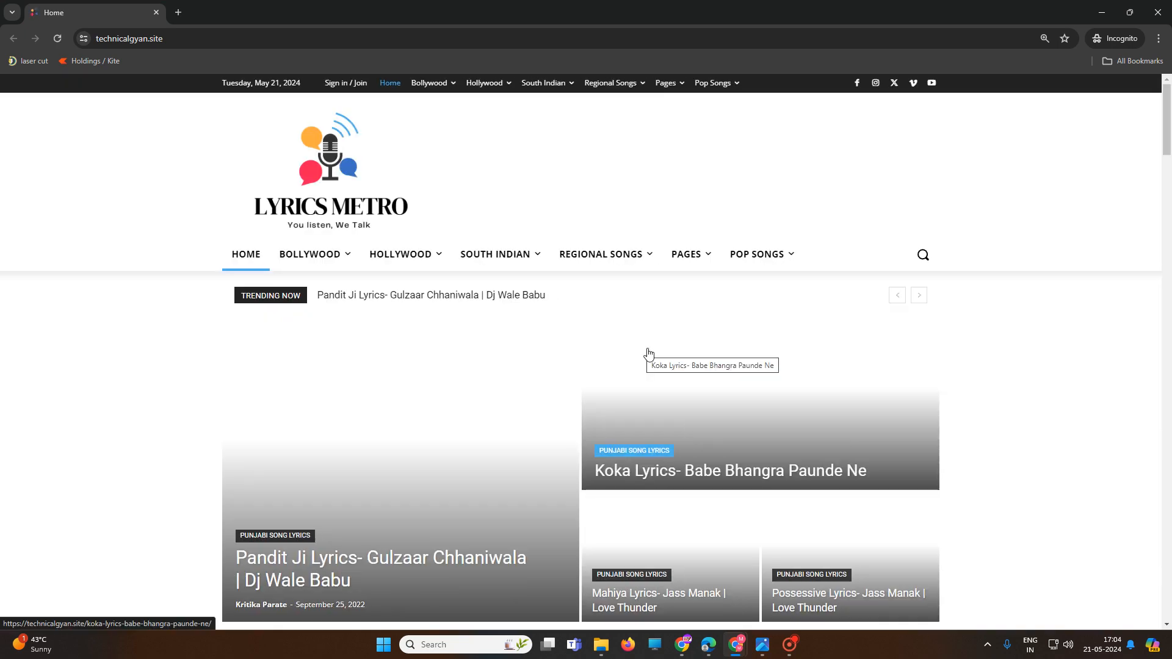
{"action": "scroll", "coordinate": [558, 369], "scroll_direction": "down", "scroll_amount": 2}
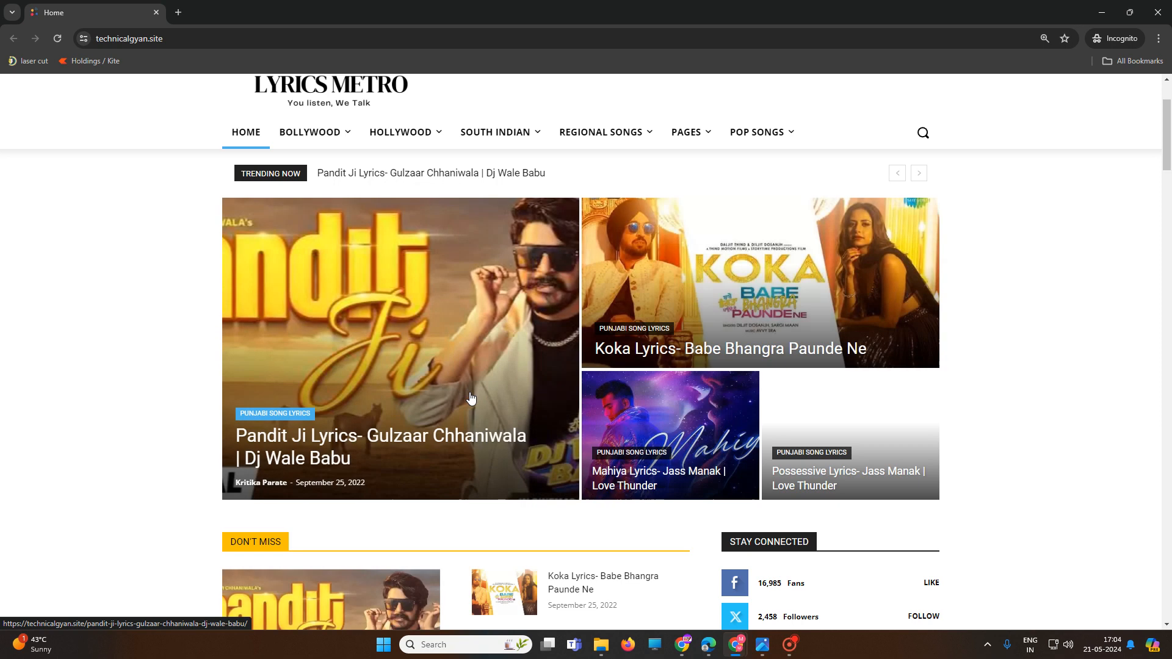
{"action": "scroll", "coordinate": [525, 391], "scroll_direction": "down", "scroll_amount": 3}
{"action": "scroll", "coordinate": [589, 402], "scroll_direction": "up", "scroll_amount": 5}
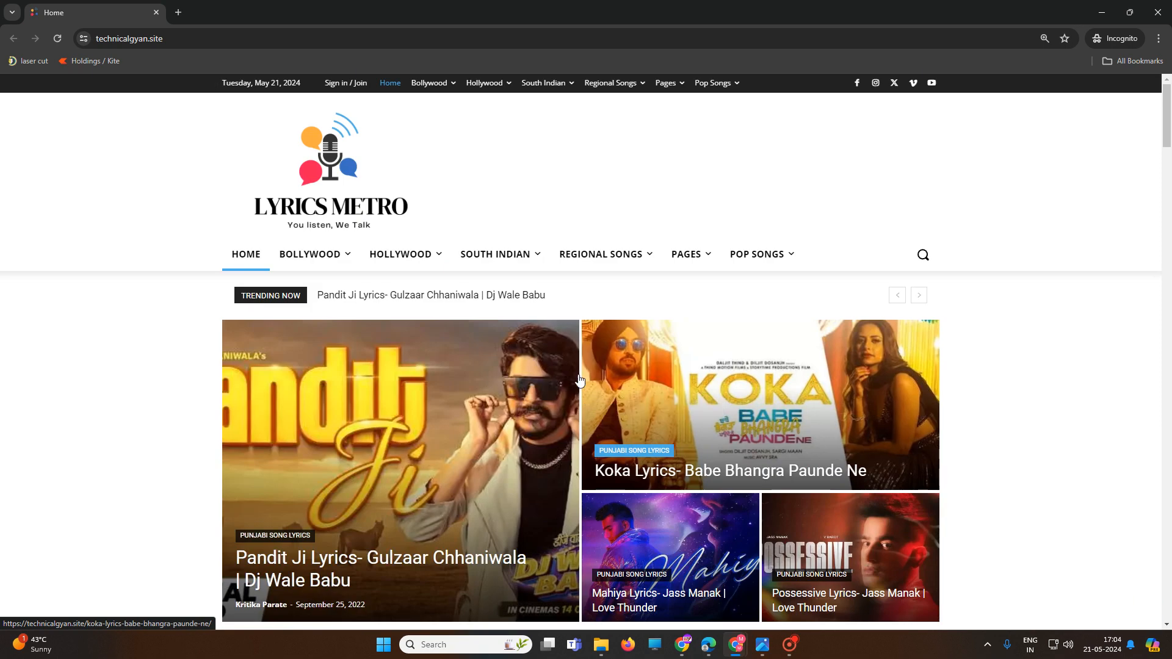
{"action": "scroll", "coordinate": [502, 418], "scroll_direction": "down", "scroll_amount": 3}
{"action": "scroll", "coordinate": [501, 417], "scroll_direction": "down", "scroll_amount": 15}
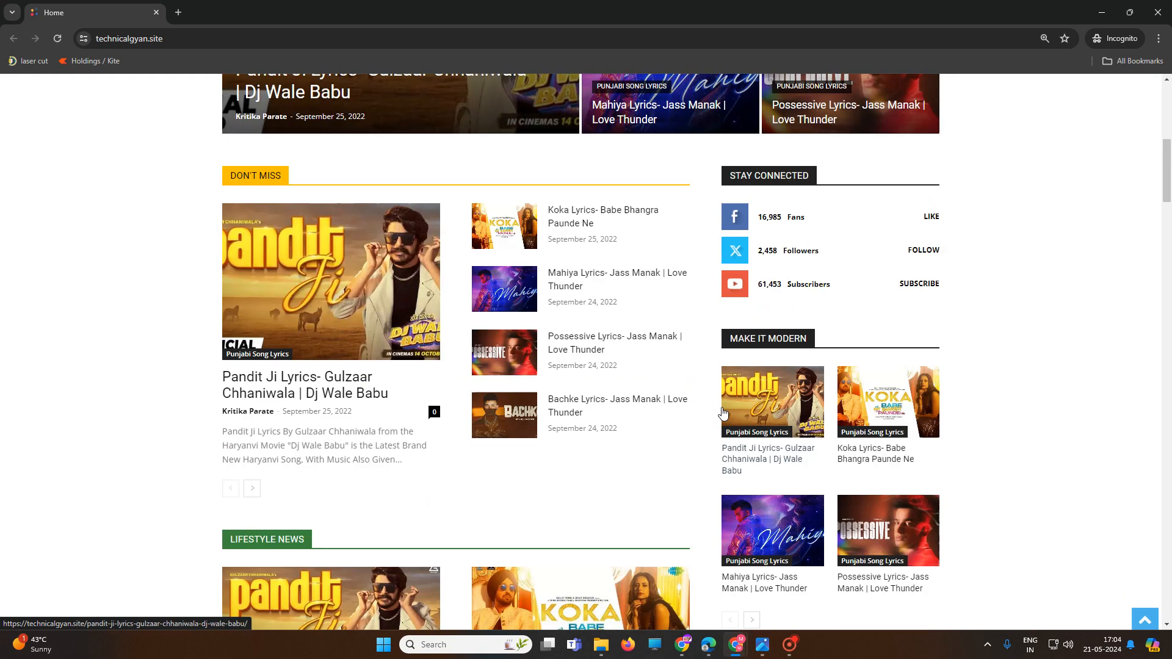
{"action": "scroll", "coordinate": [725, 413], "scroll_direction": "down", "scroll_amount": 20}
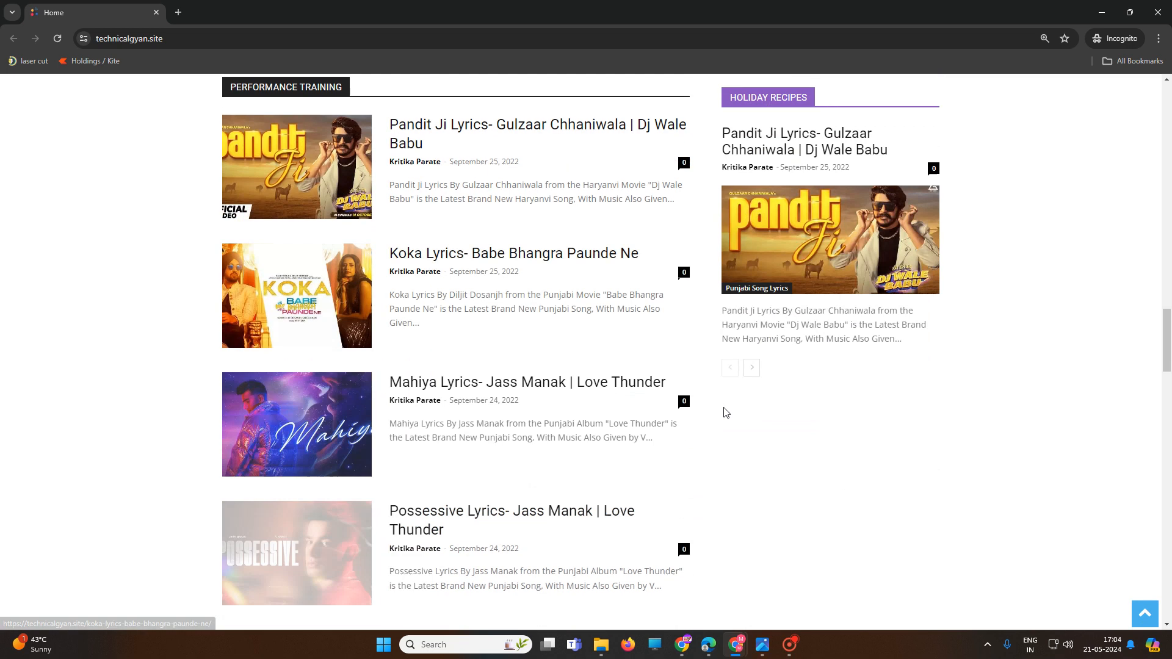
{"action": "scroll", "coordinate": [727, 413], "scroll_direction": "down", "scroll_amount": 7}
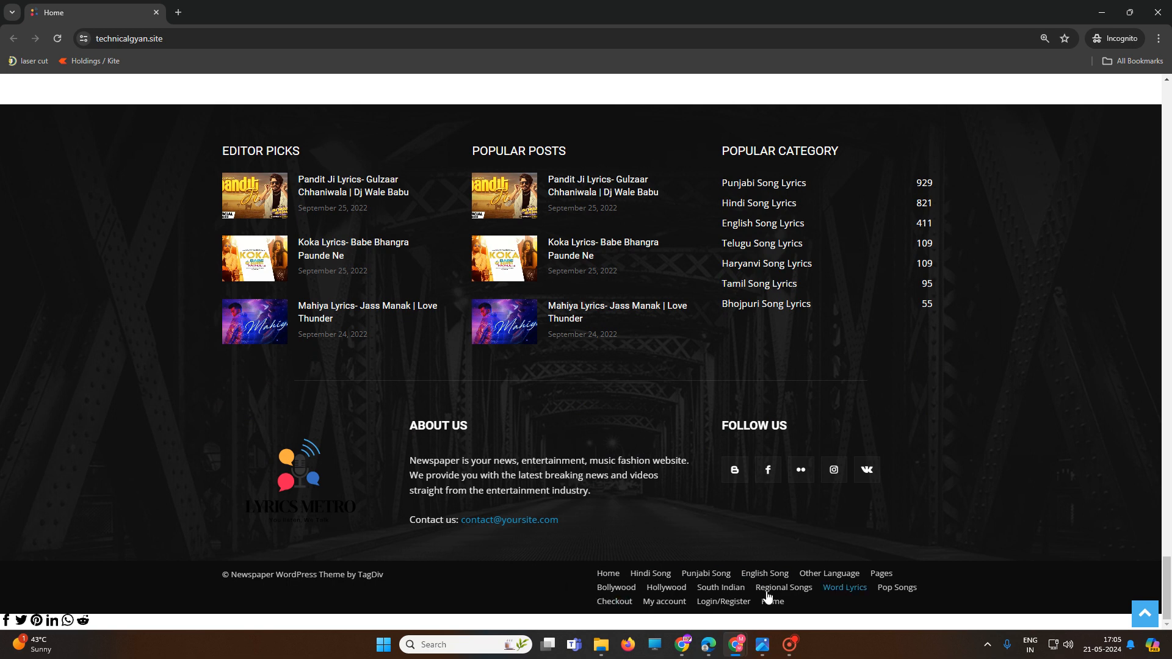
{"action": "scroll", "coordinate": [775, 533], "scroll_direction": "up", "scroll_amount": 20}
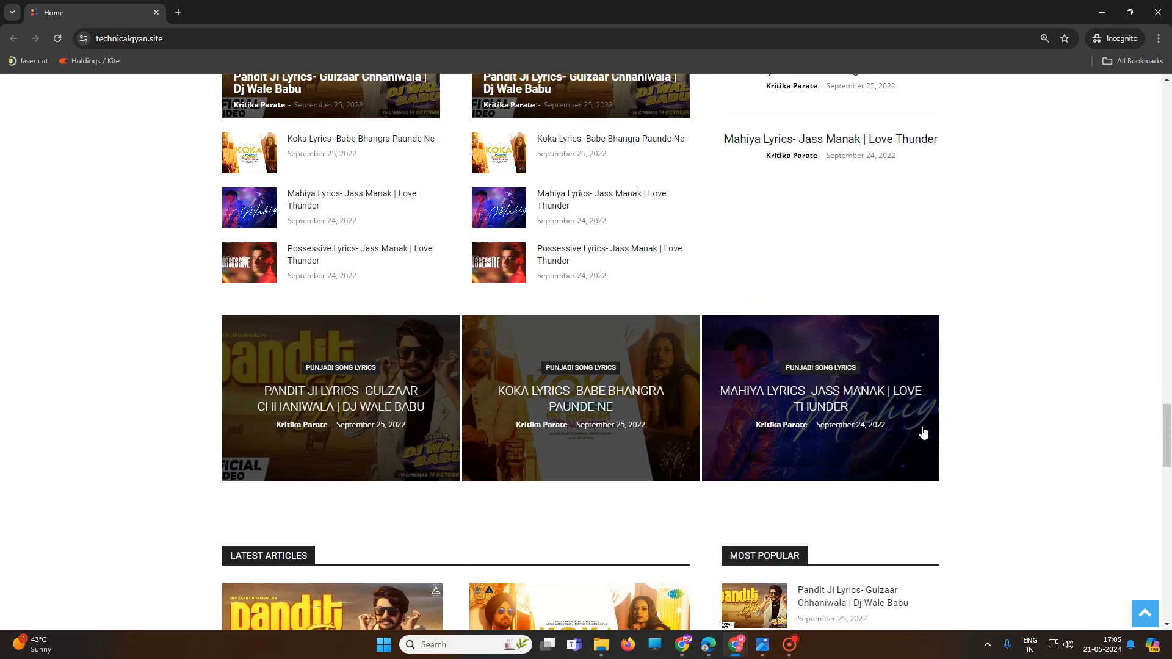
{"action": "left_click", "coordinate": [1159, 12]}
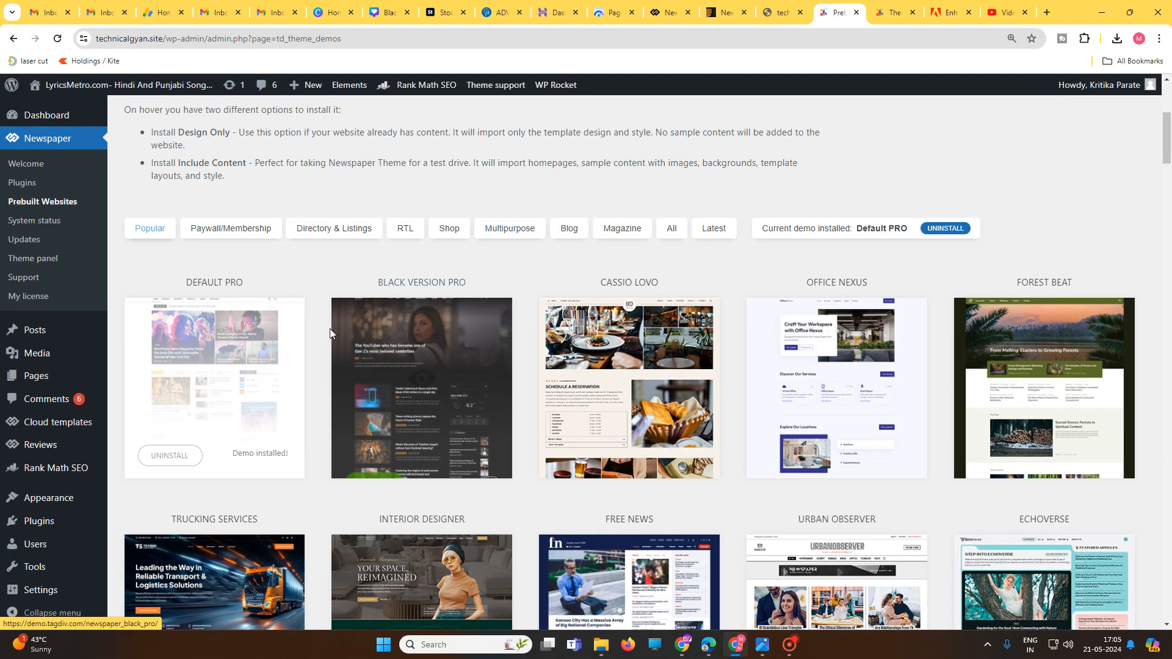
- Edit the homepage with tagDiv Composer and open the filter settings of the Trending Now news ticker in landscape tablet view
{"action": "mouse_move", "coordinate": [83, 88]}
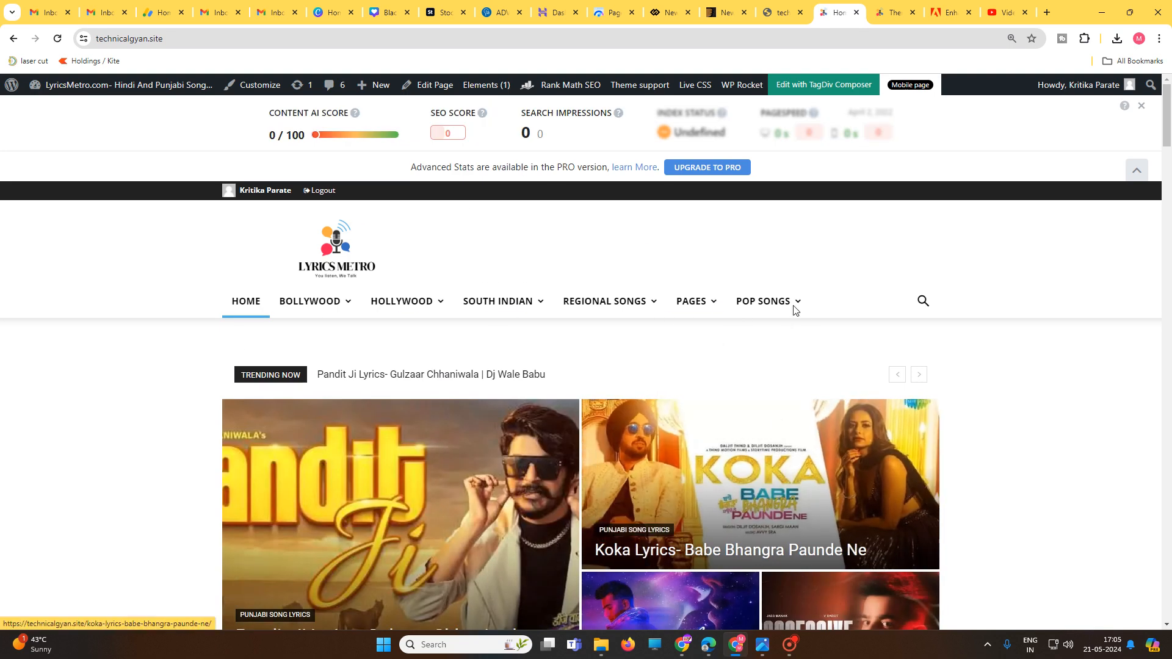
{"action": "left_click", "coordinate": [839, 86]}
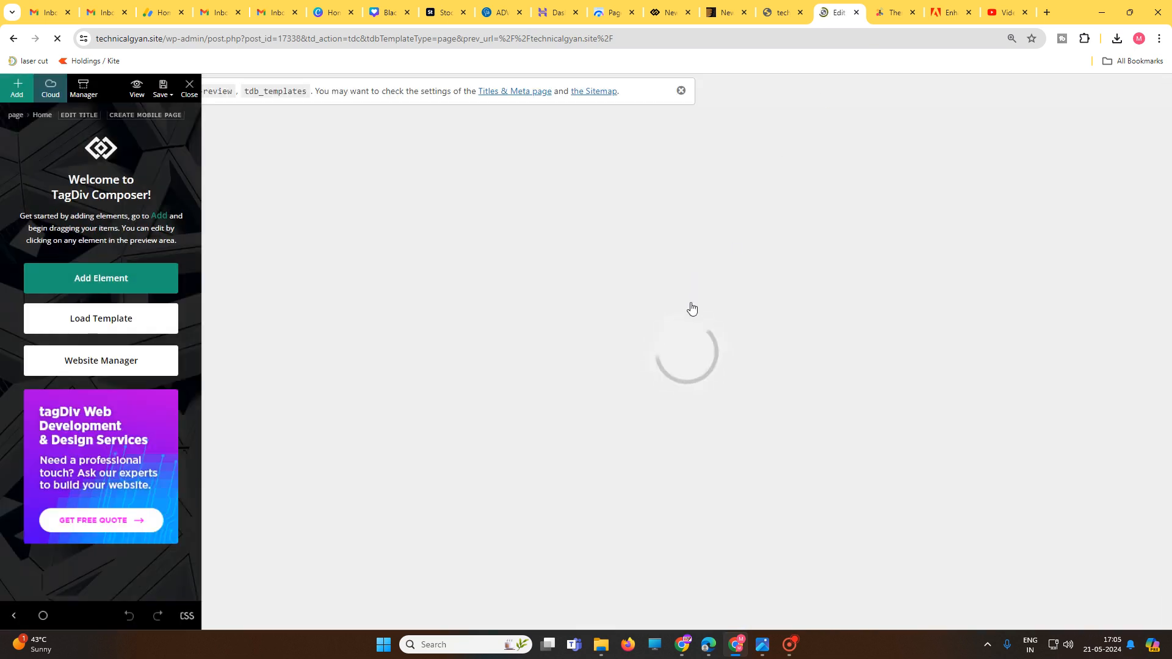
{"action": "scroll", "coordinate": [692, 308], "scroll_direction": "down", "scroll_amount": 1}
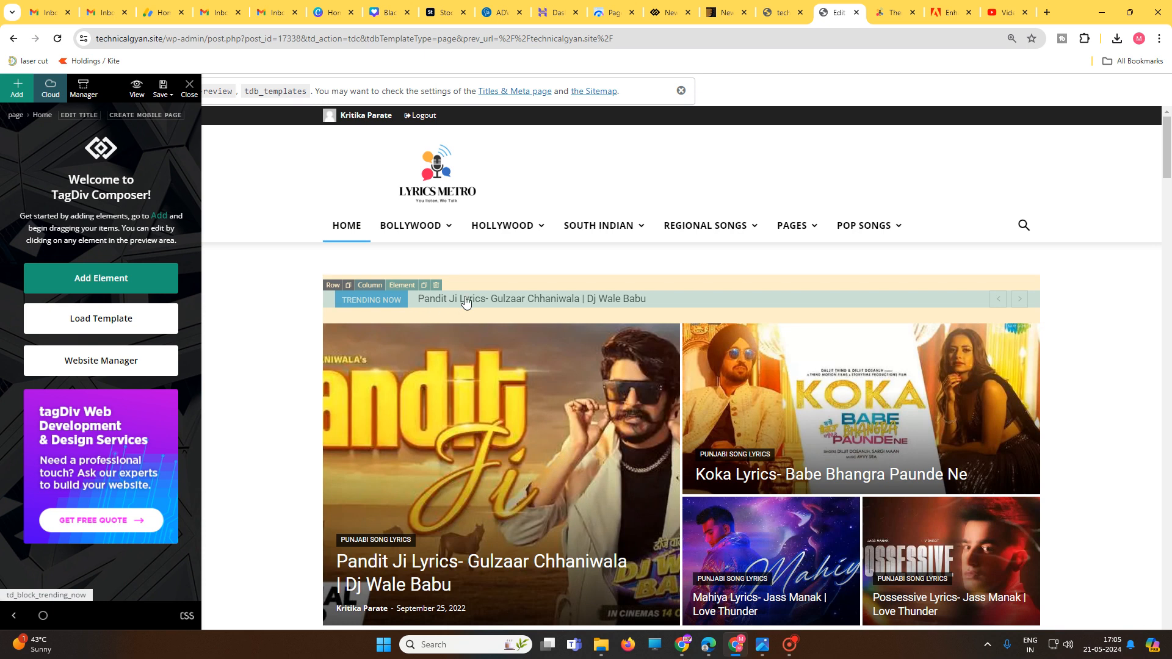
{"action": "left_click", "coordinate": [472, 301]}
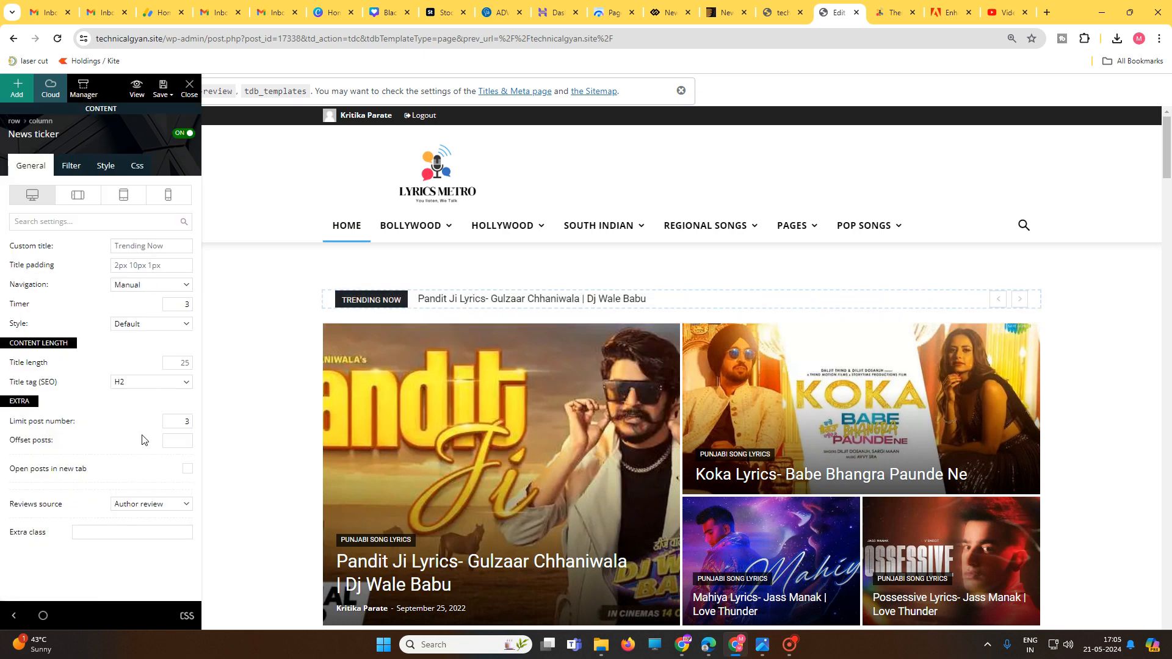
{"action": "left_click", "coordinate": [78, 200]}
{"action": "left_click", "coordinate": [78, 171]}
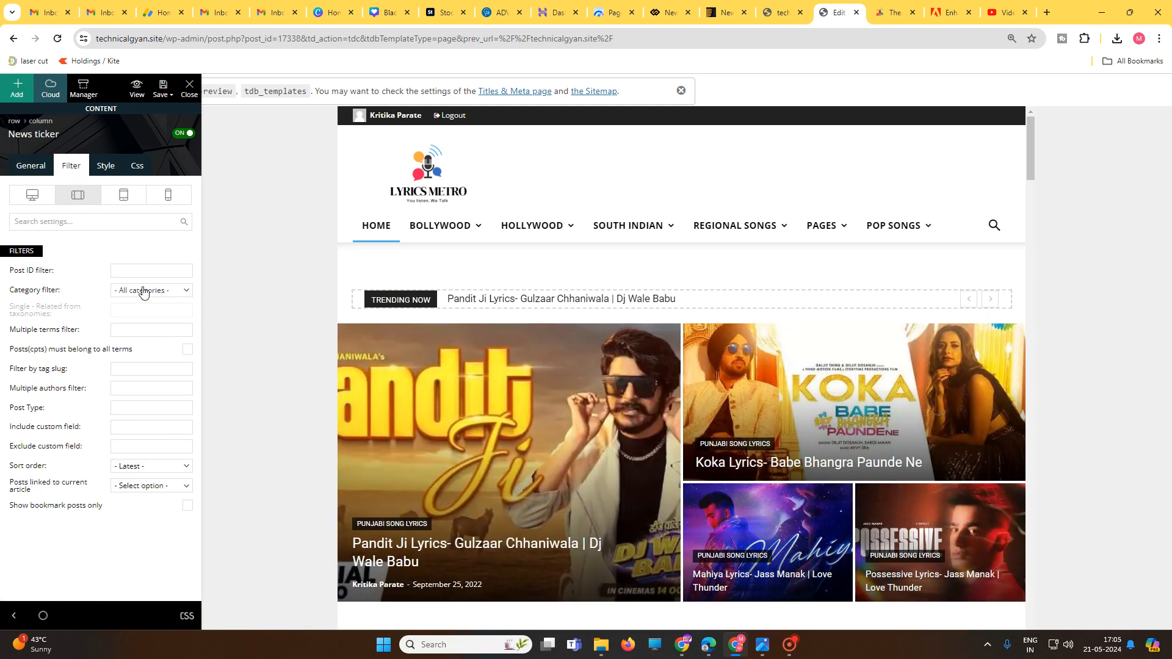
- Set the news ticker's category filter to Hindi Song Lyrics
{"action": "left_click", "coordinate": [146, 291]}
{"action": "scroll", "coordinate": [154, 428], "scroll_direction": "down", "scroll_amount": 4}
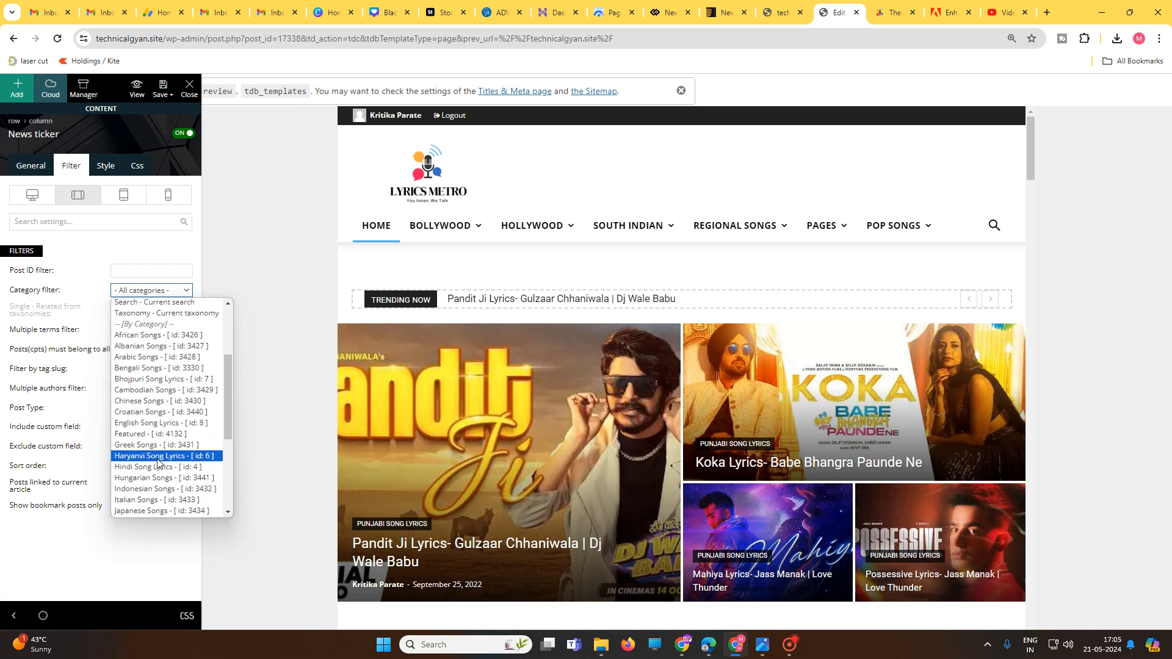
{"action": "left_click", "coordinate": [153, 467]}
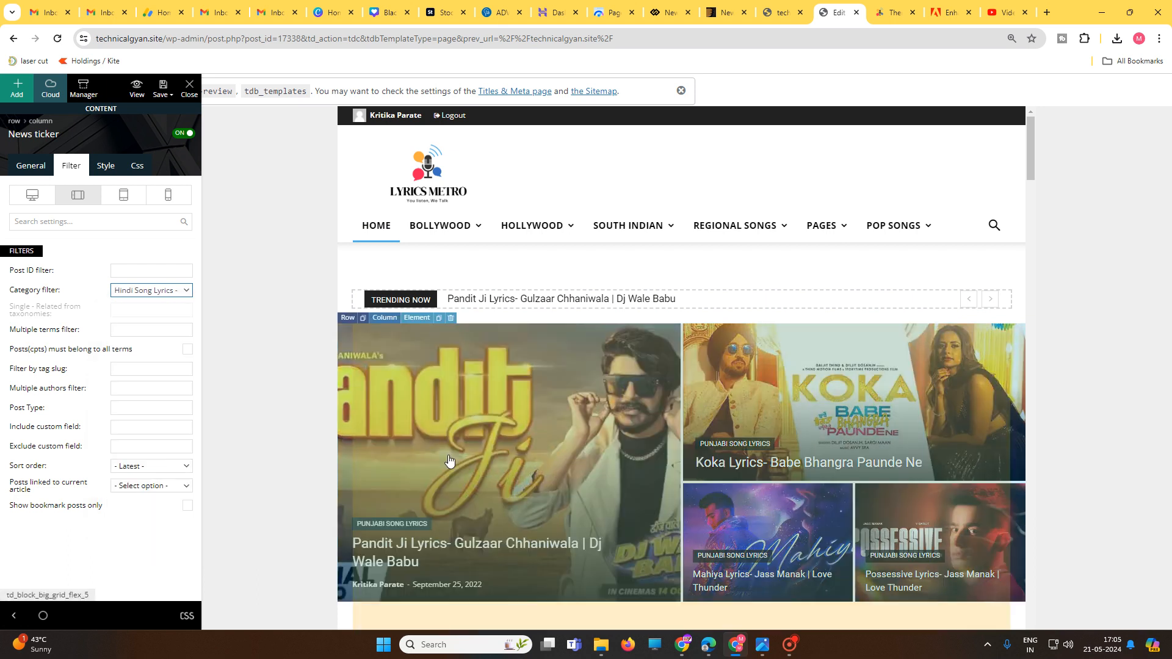
- Set the news ticker's category filter to English Song Lyrics
{"action": "left_click", "coordinate": [153, 291]}
{"action": "scroll", "coordinate": [152, 458], "scroll_direction": "down", "scroll_amount": 3}
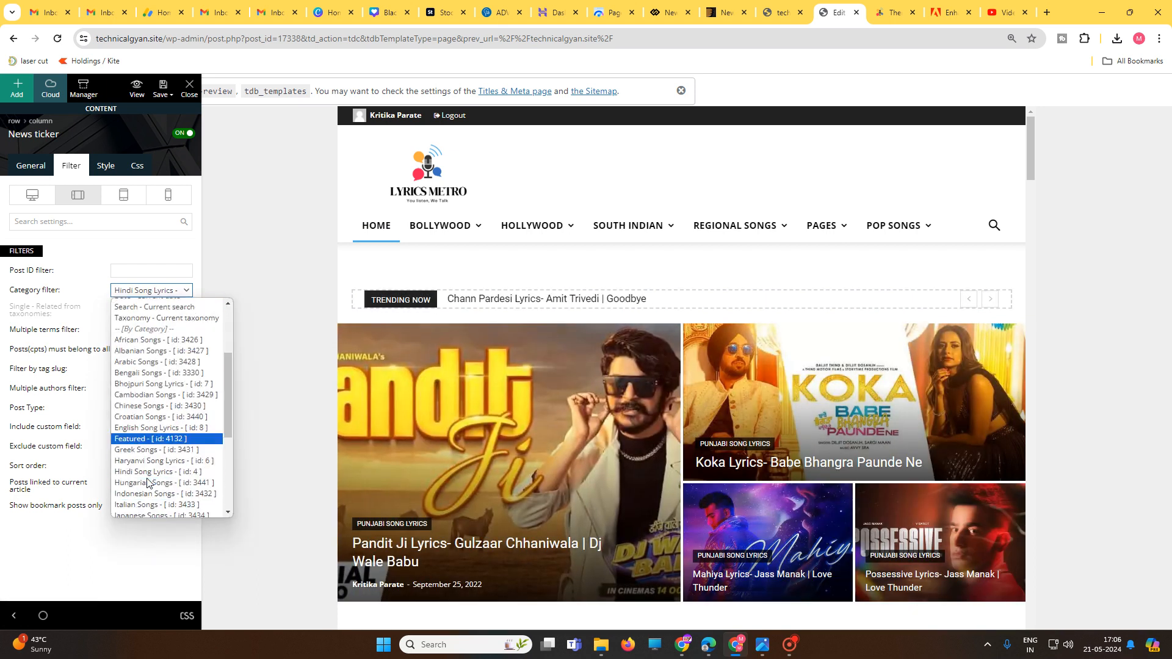
{"action": "left_click", "coordinate": [139, 346]}
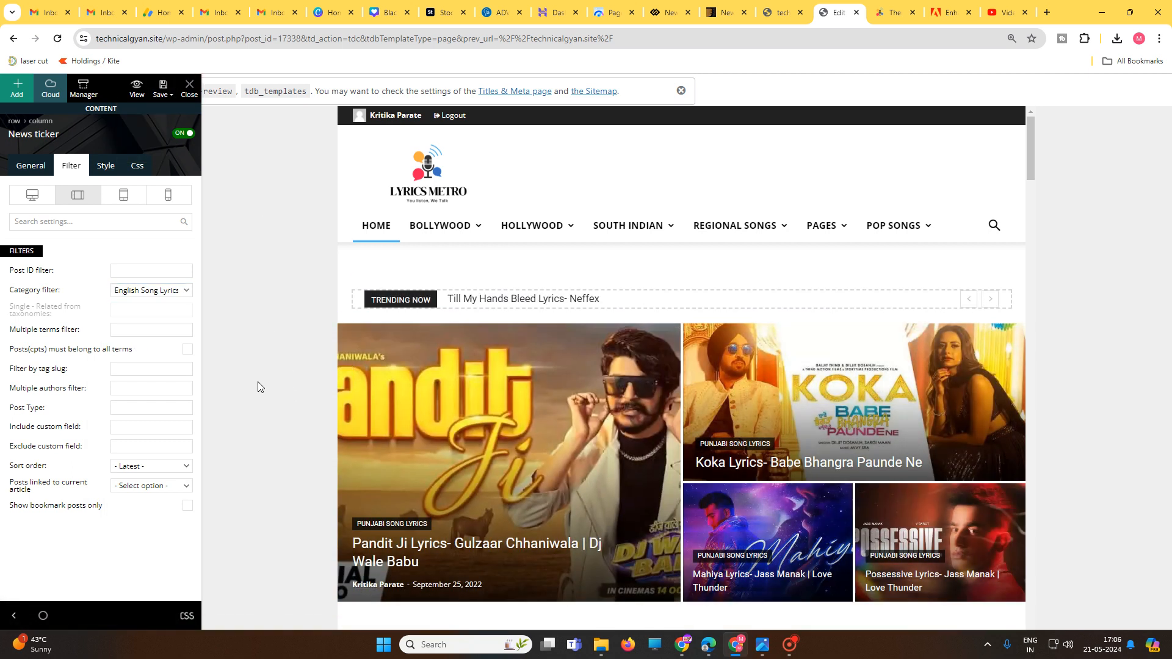
- Save all homepage changes and exit tagDiv Composer
{"action": "mouse_move", "coordinate": [163, 88]}
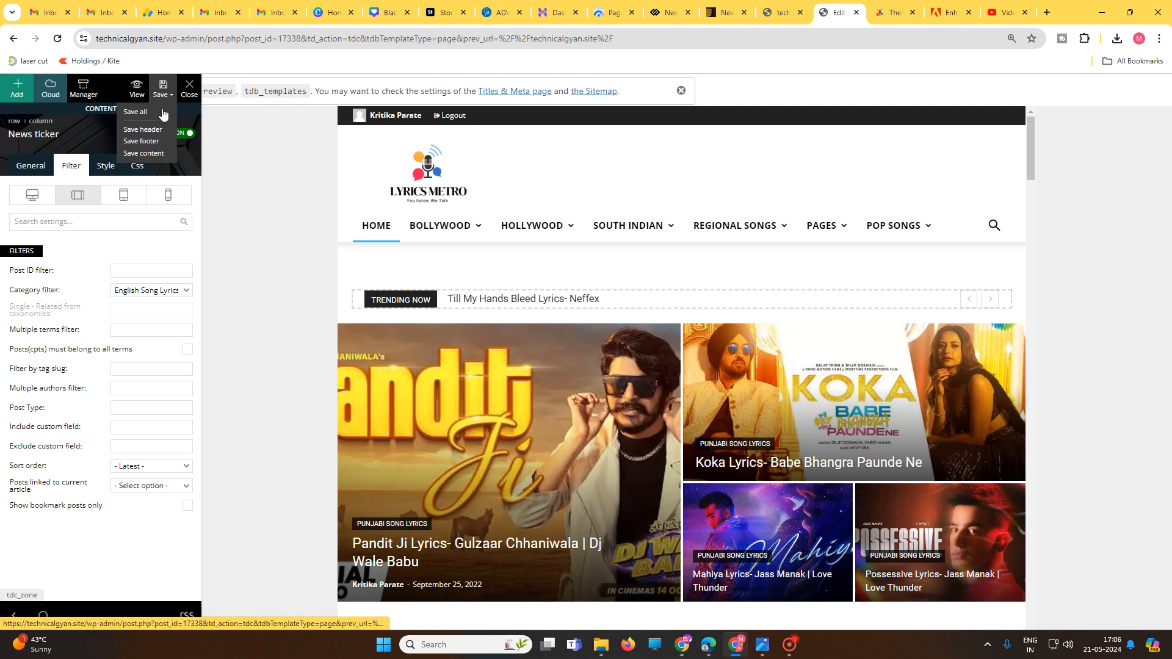
{"action": "left_click", "coordinate": [144, 114]}
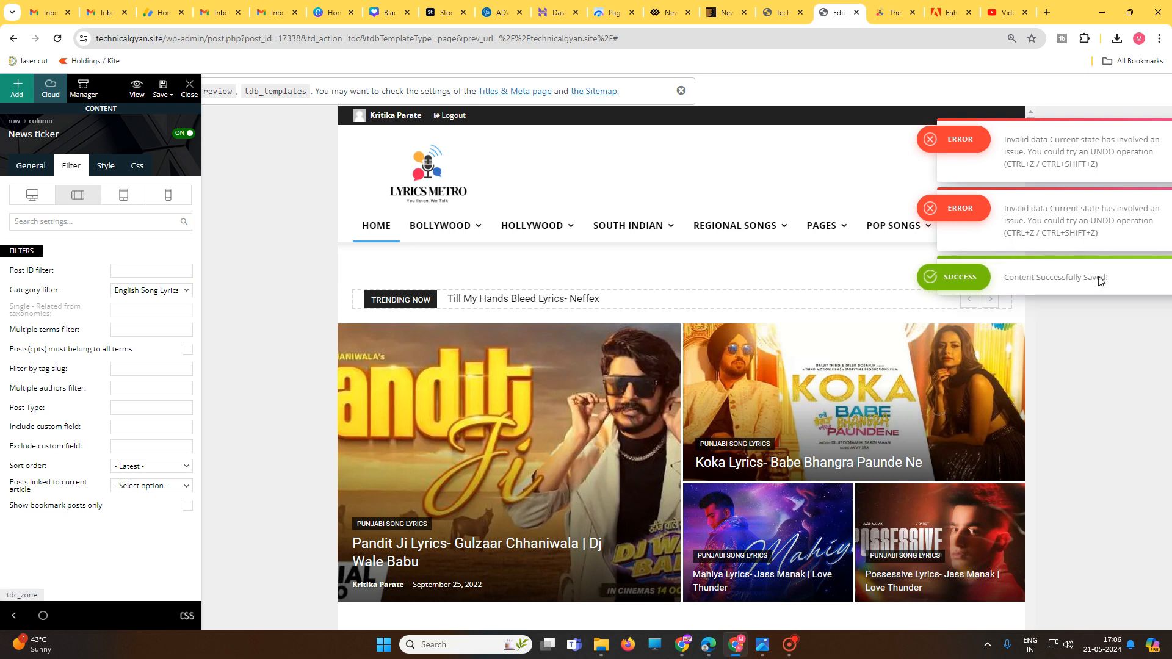
{"action": "left_click_drag", "start_coordinate": [1101, 280], "coordinate": [1000, 284]}
{"action": "left_click", "coordinate": [1134, 365]}
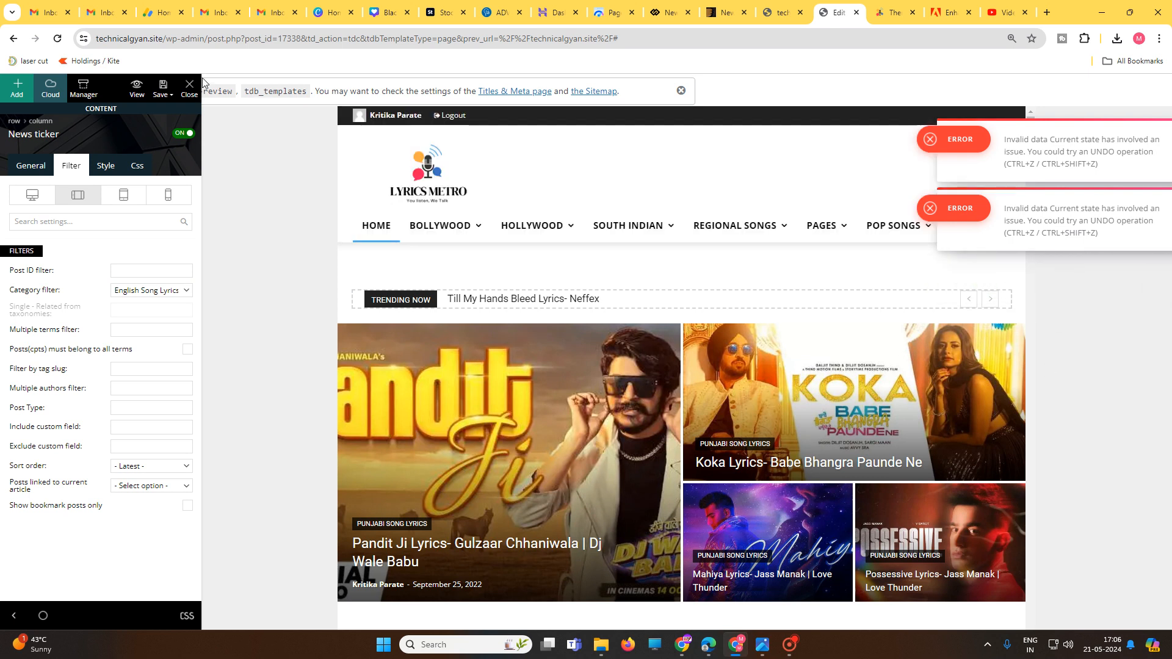
{"action": "left_click", "coordinate": [190, 89]}
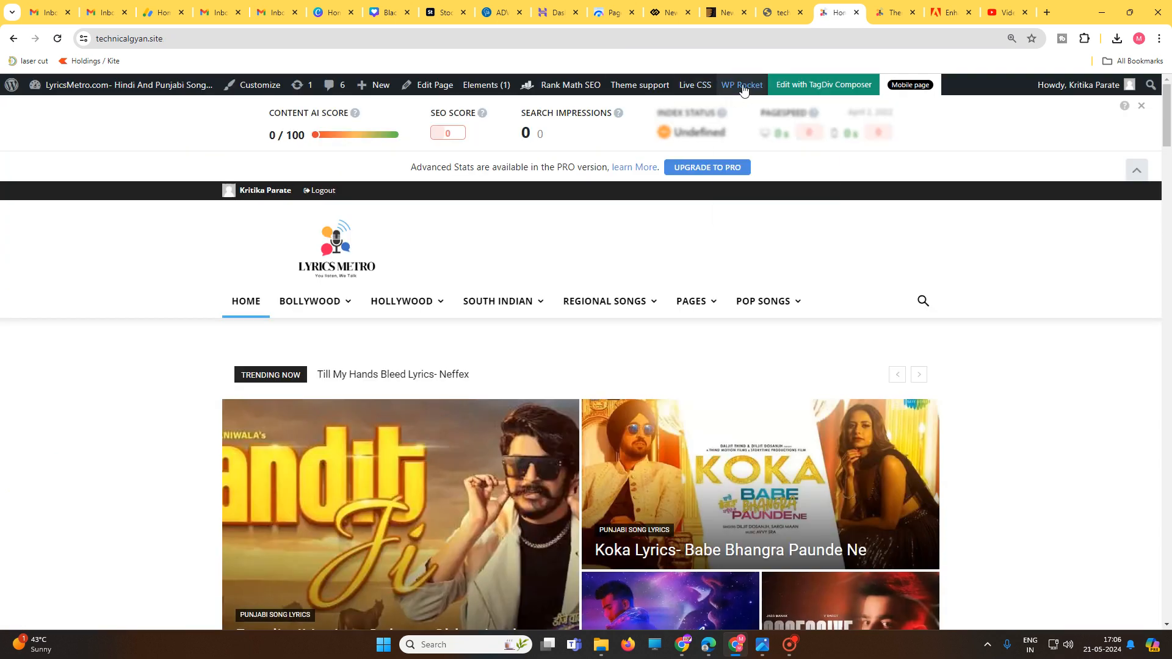
- Reopen the homepage in tagDiv Composer to check whether its header can be edited, and return to the live page
{"action": "mouse_move", "coordinate": [743, 90]}
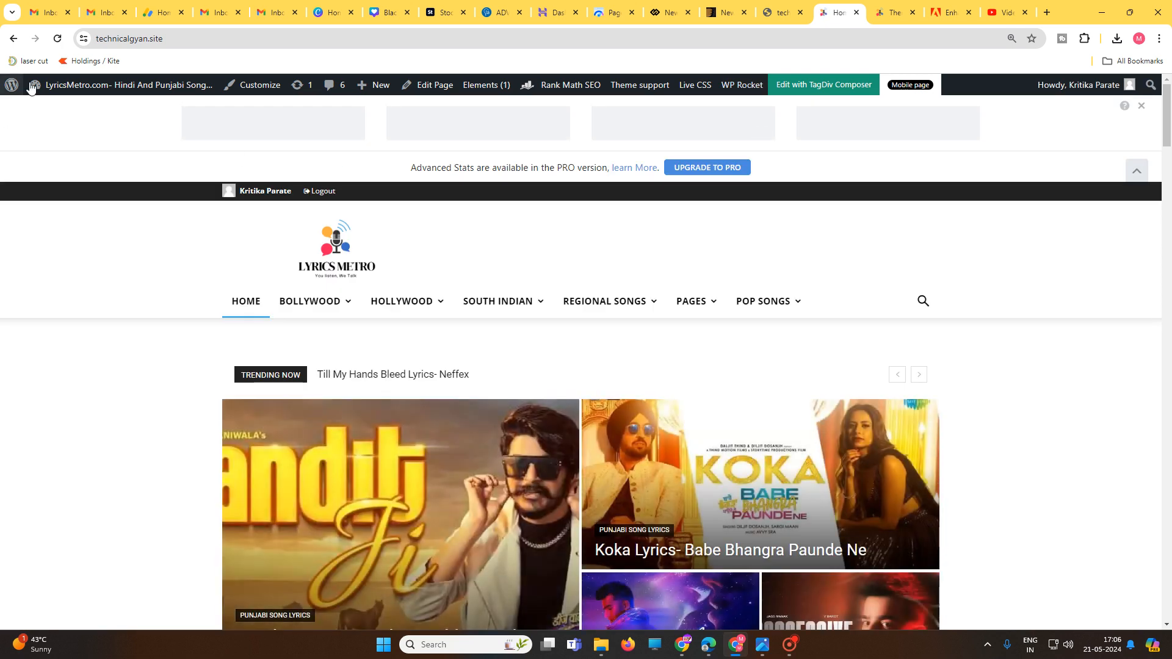
{"action": "mouse_move", "coordinate": [63, 87]}
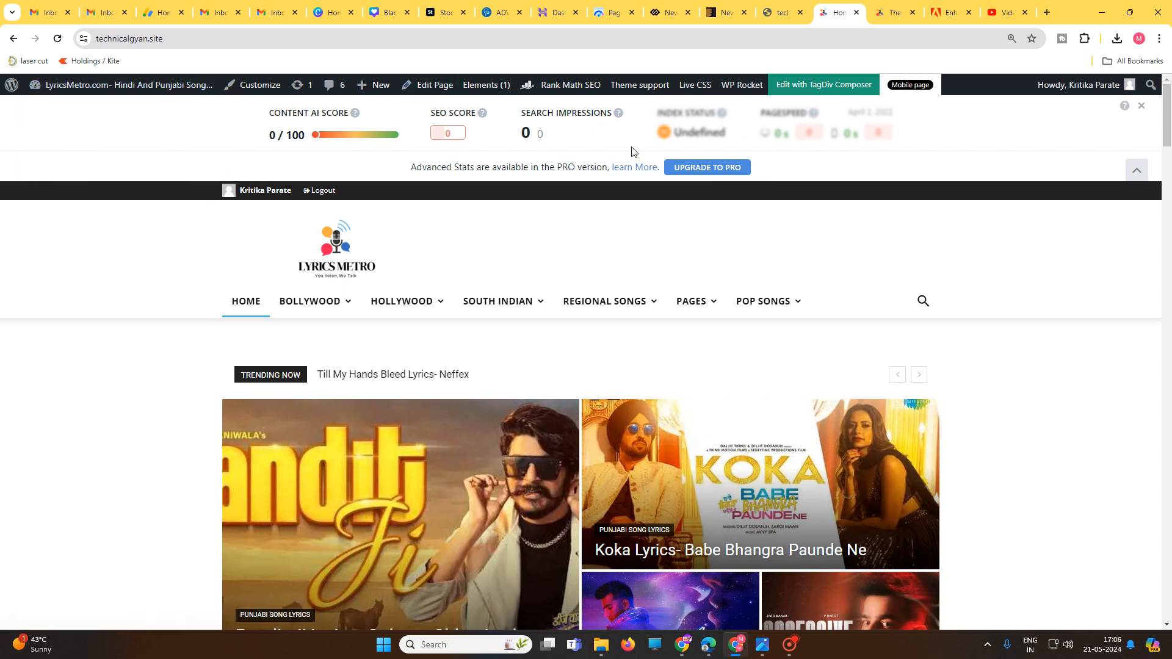
{"action": "left_click", "coordinate": [825, 93]}
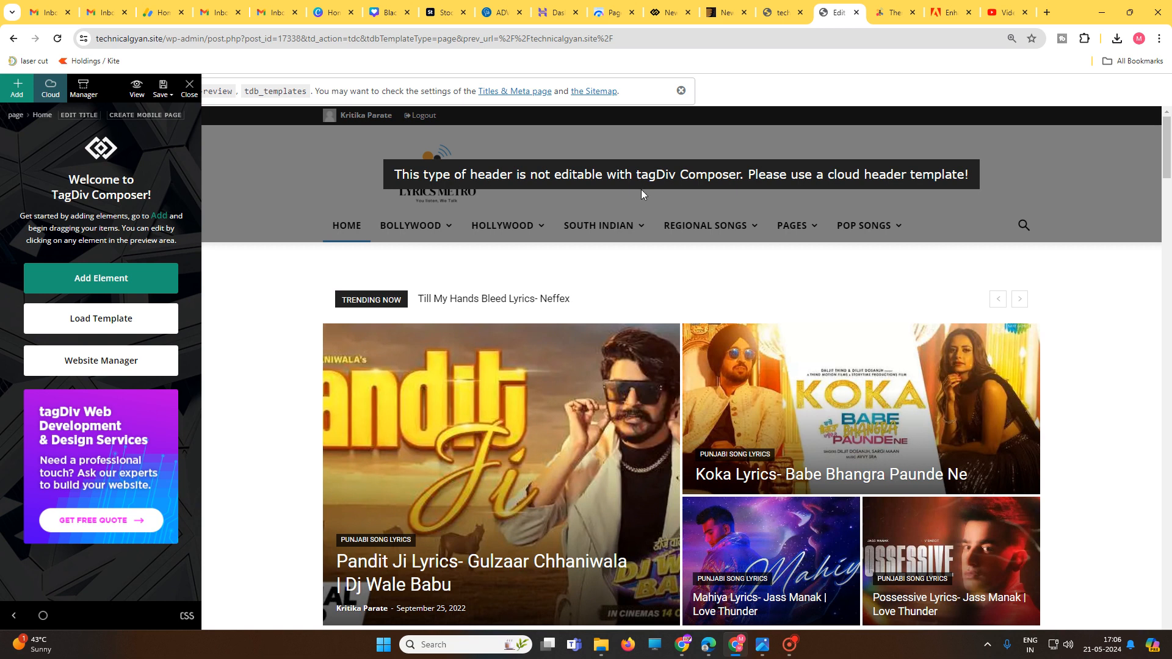
{"action": "left_click", "coordinate": [199, 92]}
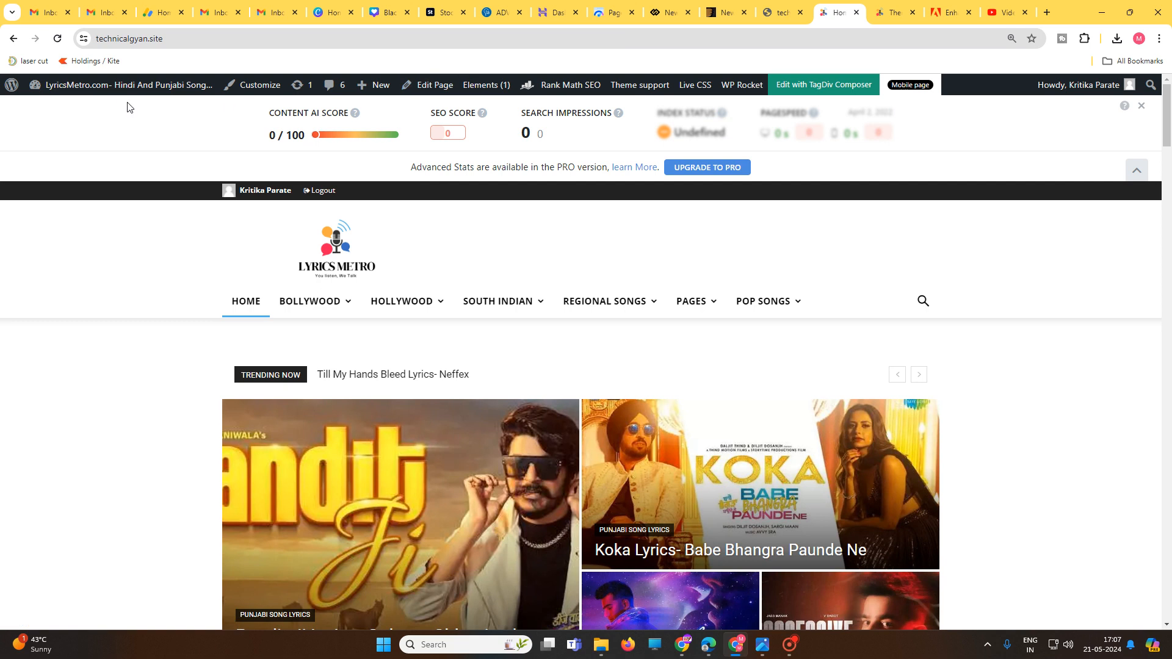
{"action": "mouse_move", "coordinate": [114, 92]}
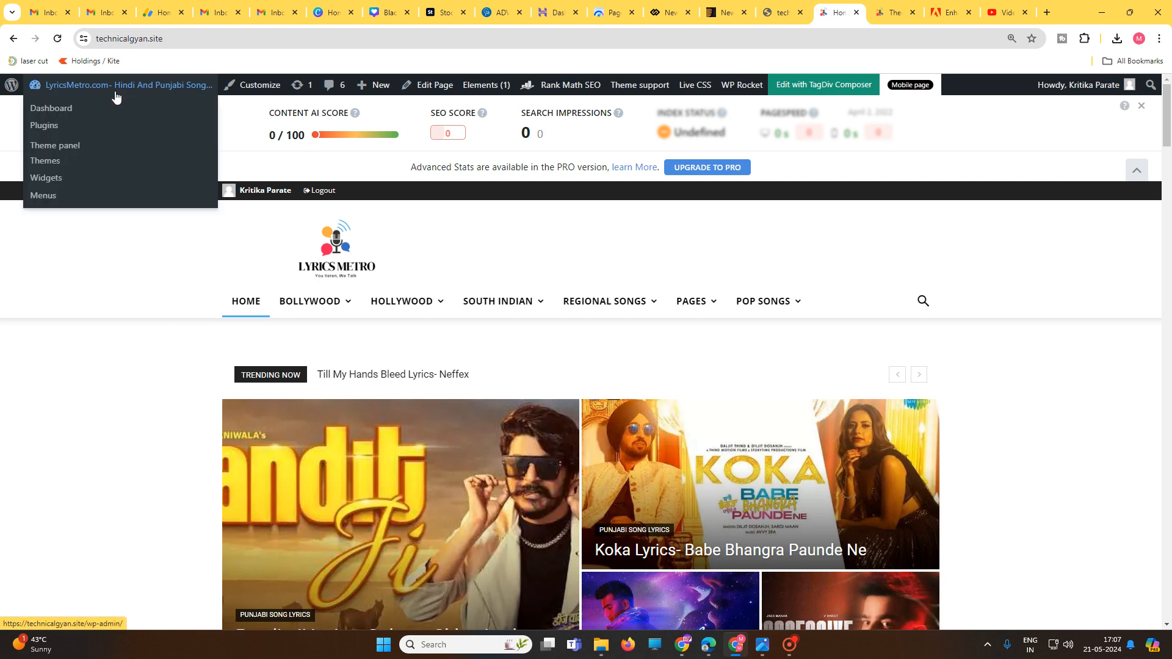
- Install the tagDiv Opt-In Builder plugin from the Newspaper theme's premium plugins page in the WordPress dashboard
{"action": "left_click", "coordinate": [71, 109]}
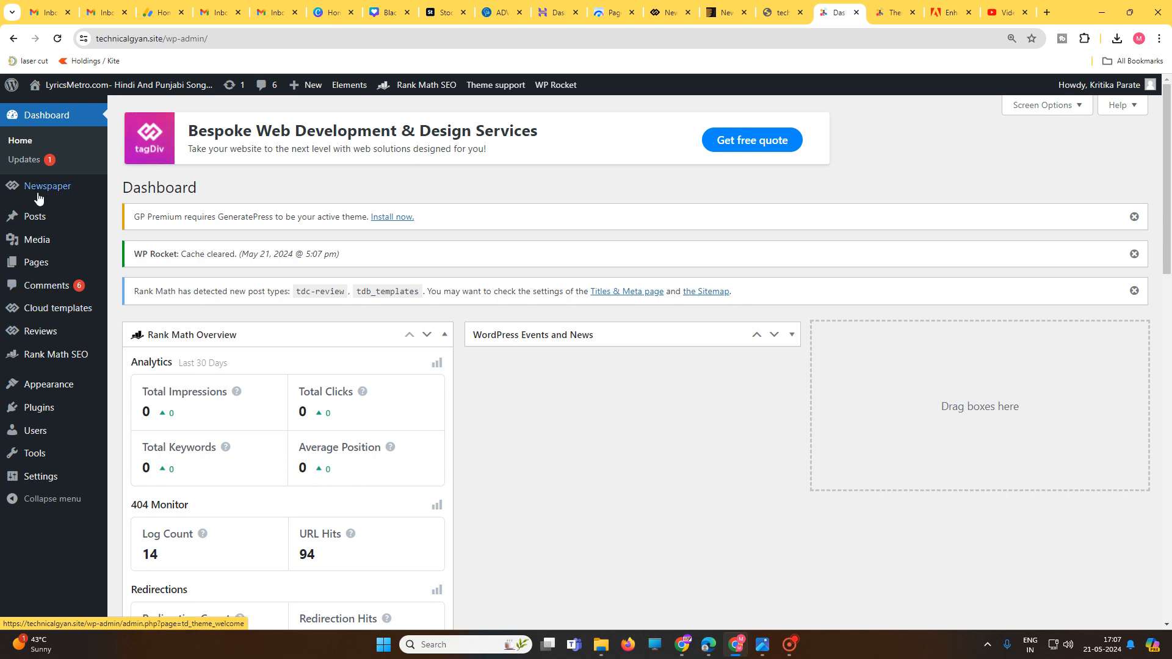
{"action": "mouse_move", "coordinate": [43, 186]}
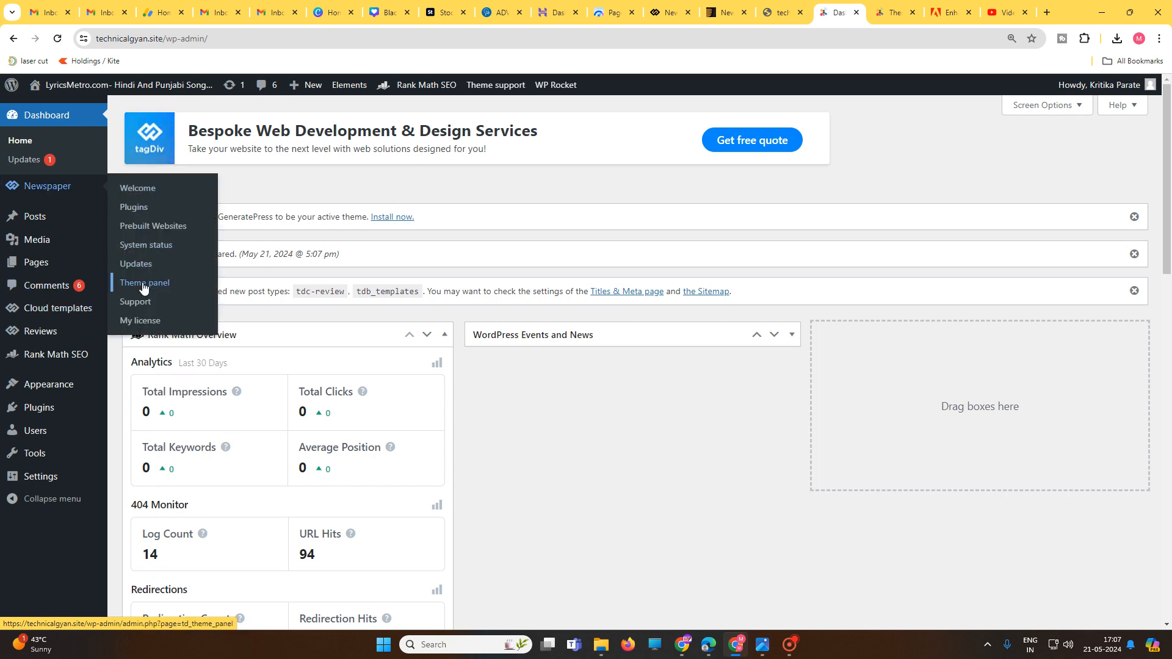
{"action": "left_click", "coordinate": [138, 213]}
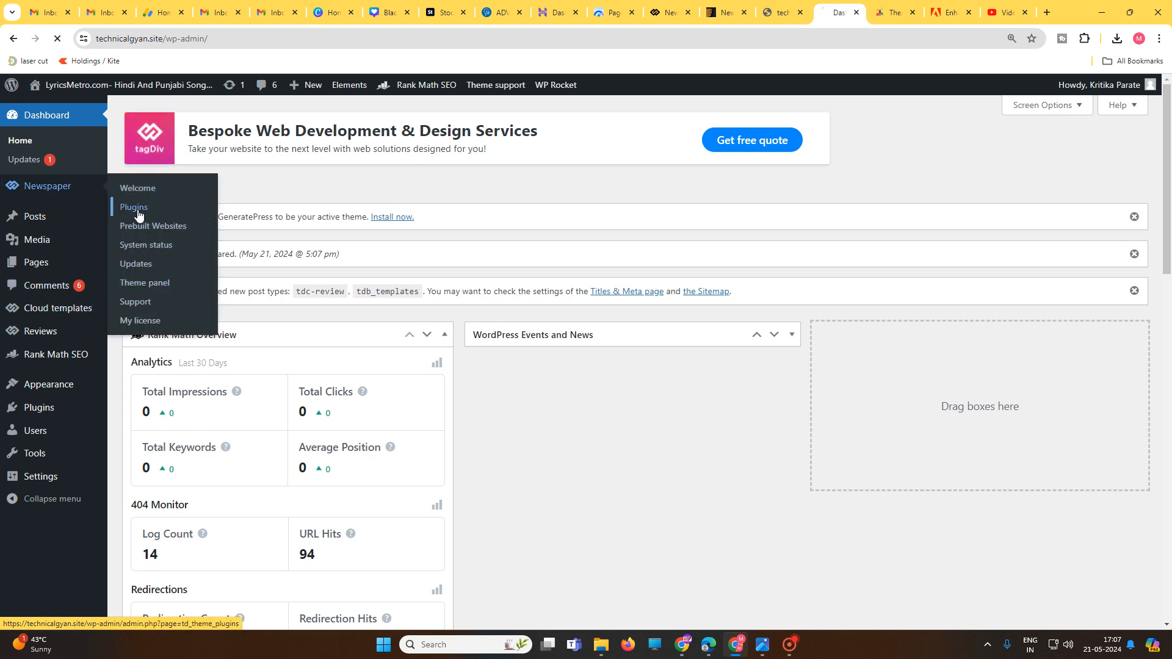
{"action": "scroll", "coordinate": [398, 313], "scroll_direction": "down", "scroll_amount": 4}
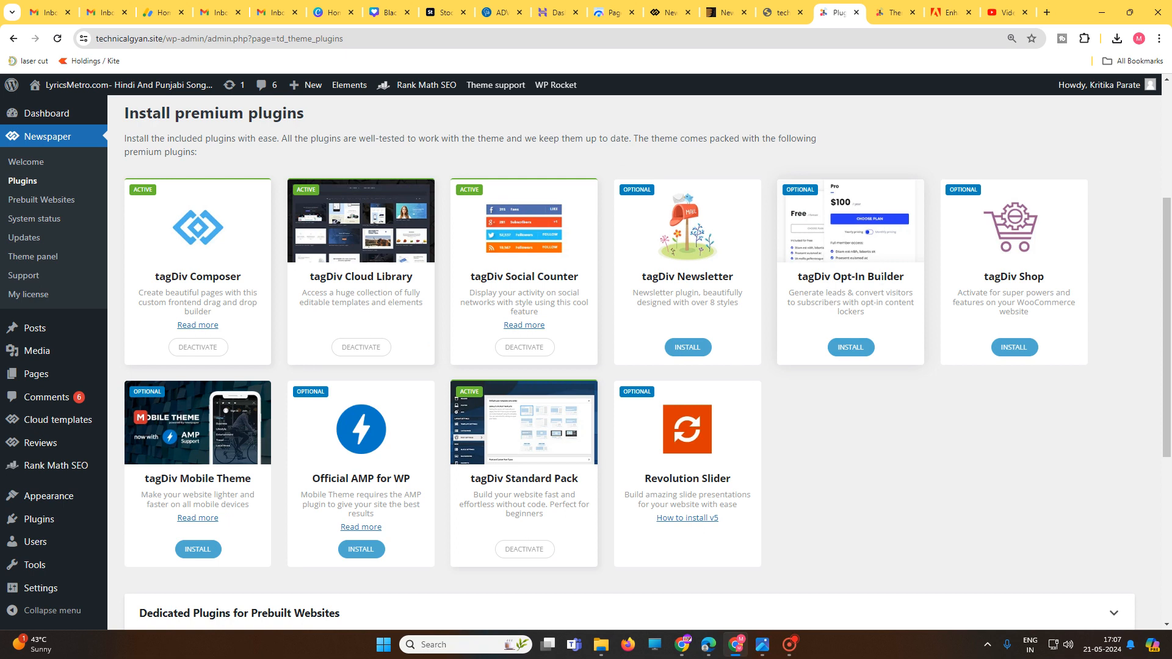
{"action": "left_click", "coordinate": [860, 353]}
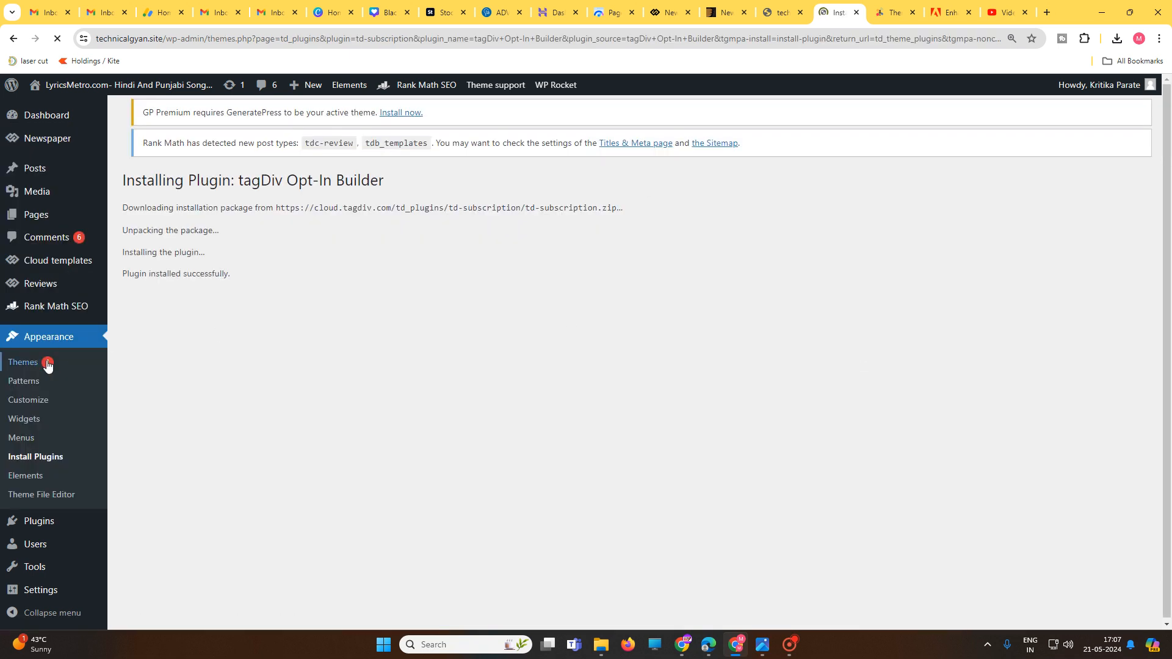
- Return to the Newspaper theme's premium plugins page and activate tagDiv Opt-In Builder
{"action": "left_click", "coordinate": [14, 40]}
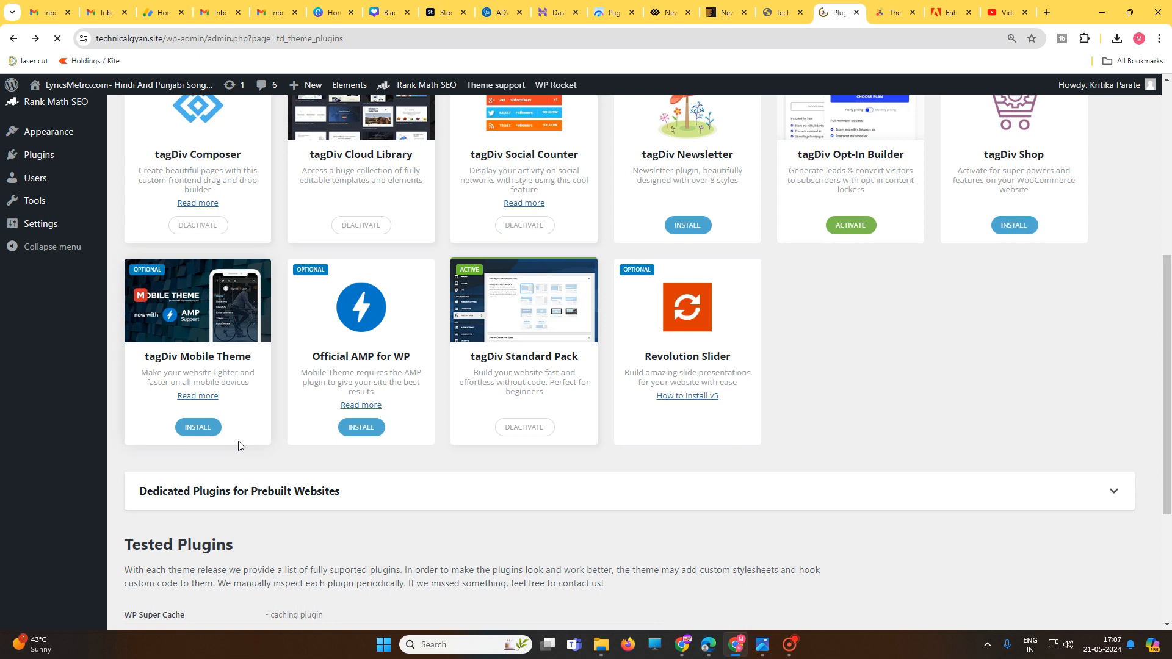
{"action": "scroll", "coordinate": [512, 432], "scroll_direction": "up", "scroll_amount": 2}
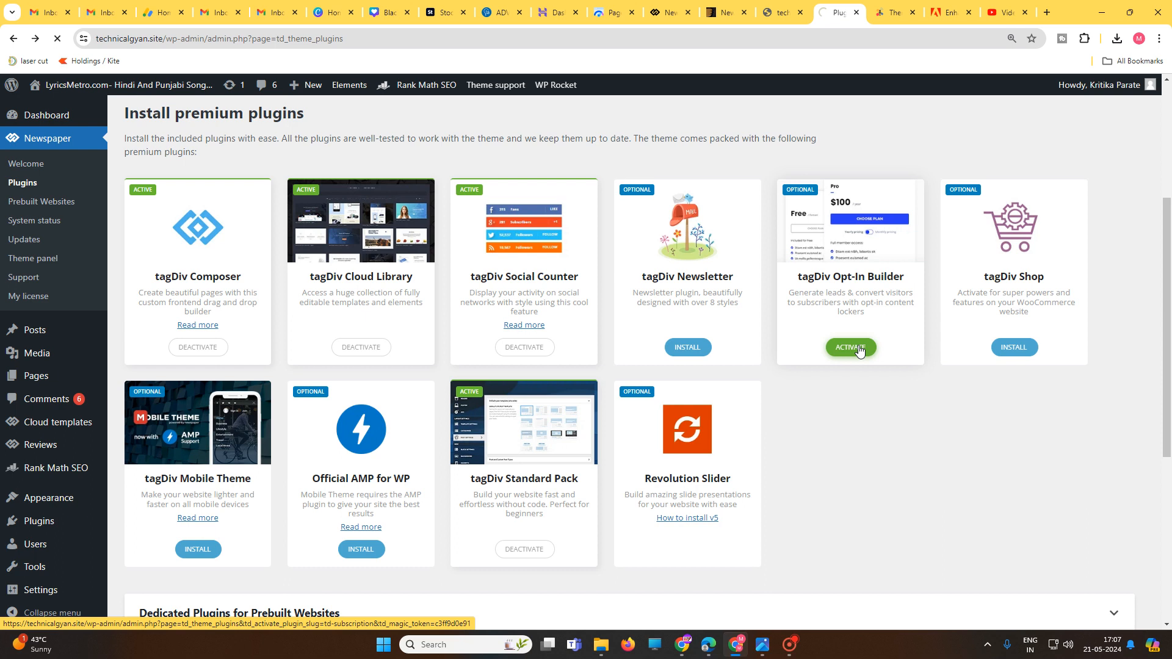
{"action": "left_click", "coordinate": [859, 351]}
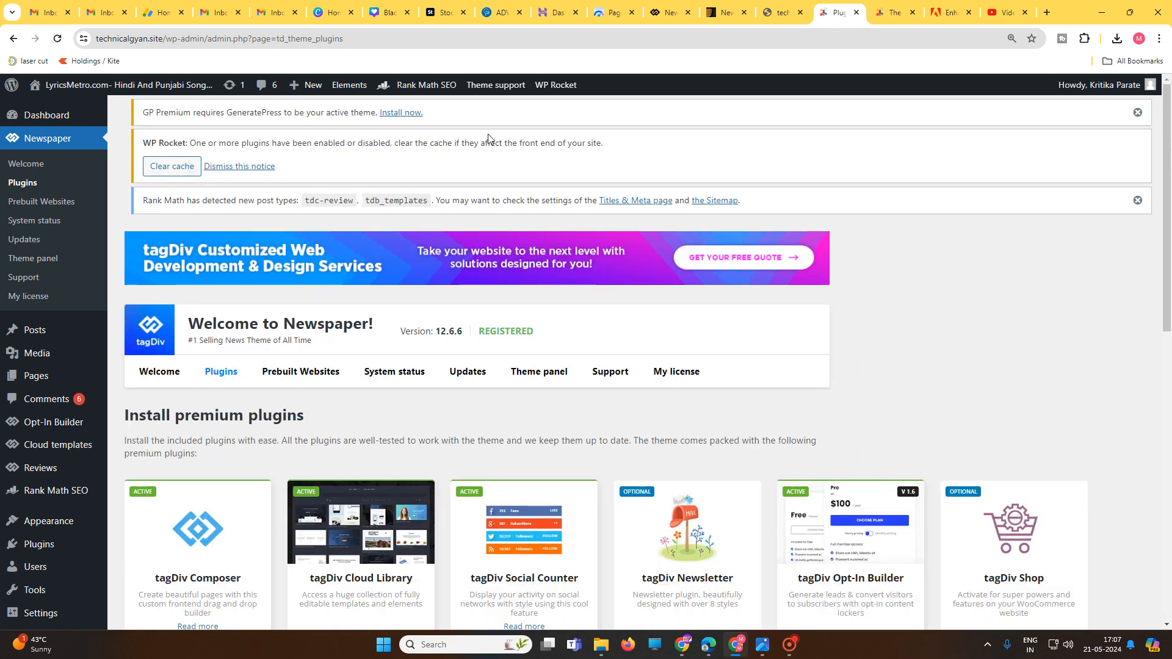
- Open the live homepage in tagDiv Composer and browse the pre-designed block templates in the Cloud Library
{"action": "mouse_move", "coordinate": [74, 91]}
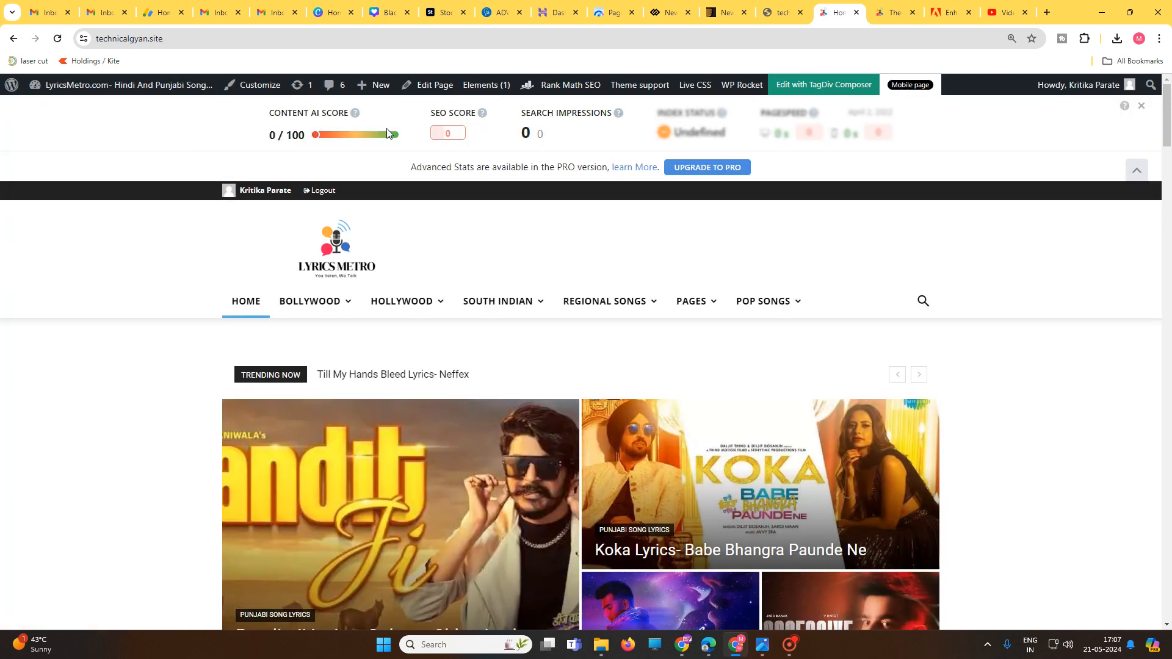
{"action": "left_click", "coordinate": [817, 91]}
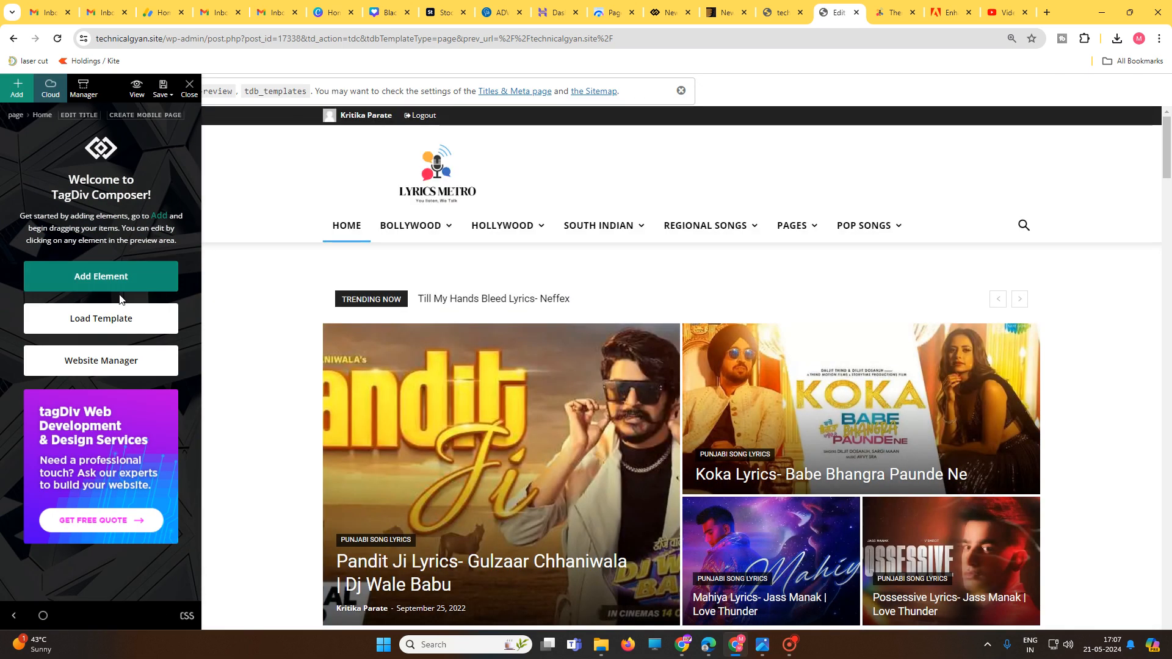
{"action": "left_click", "coordinate": [108, 324]}
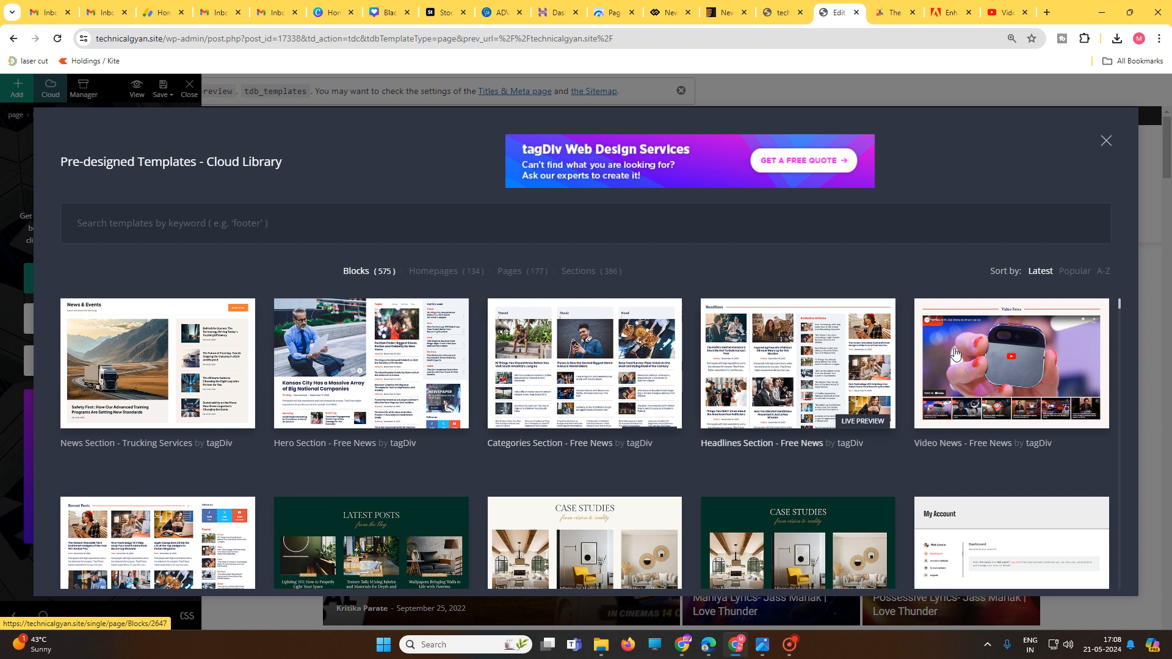
{"action": "scroll", "coordinate": [1046, 366], "scroll_direction": "down", "scroll_amount": 2}
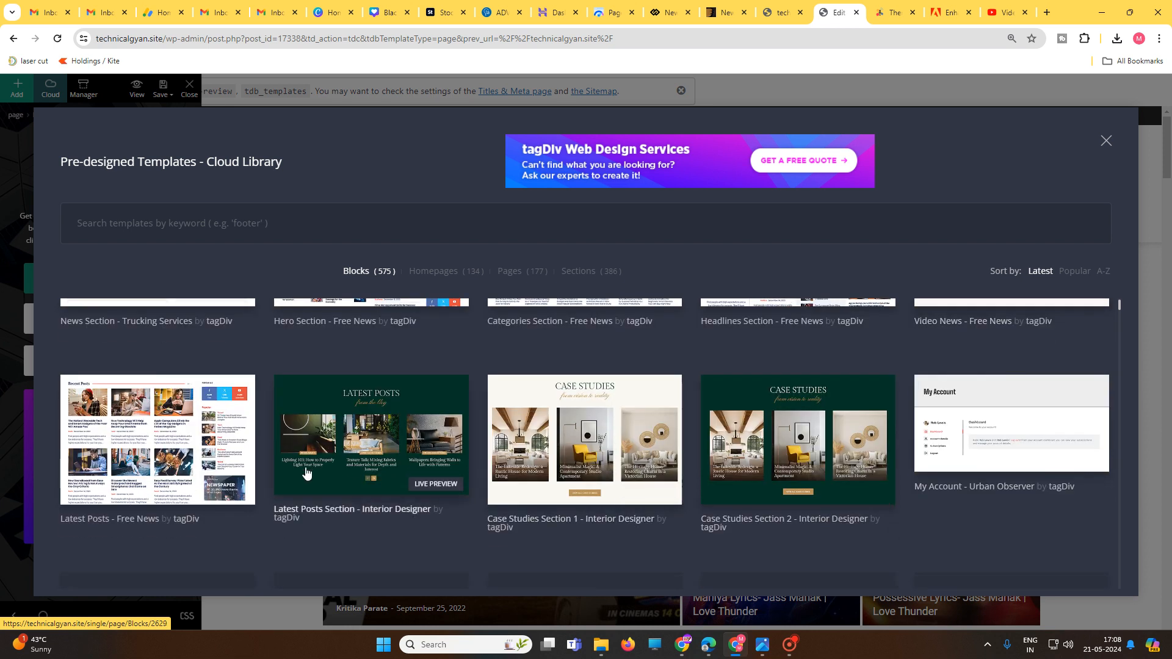
{"action": "scroll", "coordinate": [148, 571], "scroll_direction": "up", "scroll_amount": 2}
- Preview the Latest Posts - Free News block template's demo page, and close the Cloud Library without loading it
{"action": "left_click", "coordinate": [147, 571]}
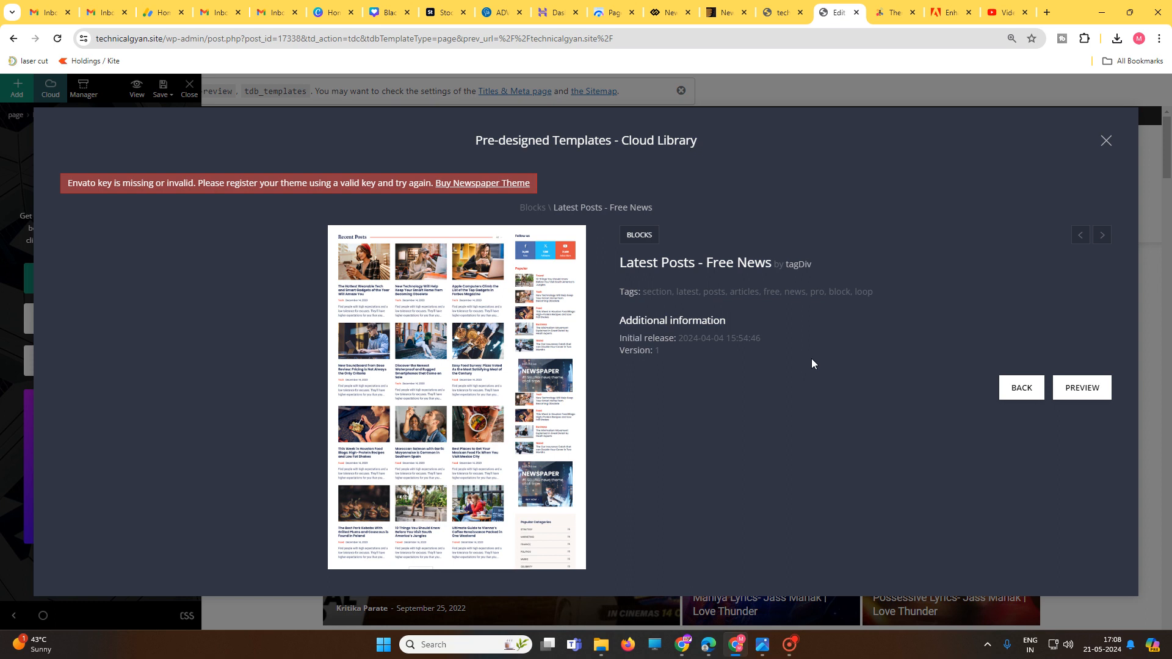
{"action": "left_click", "coordinate": [1082, 388]}
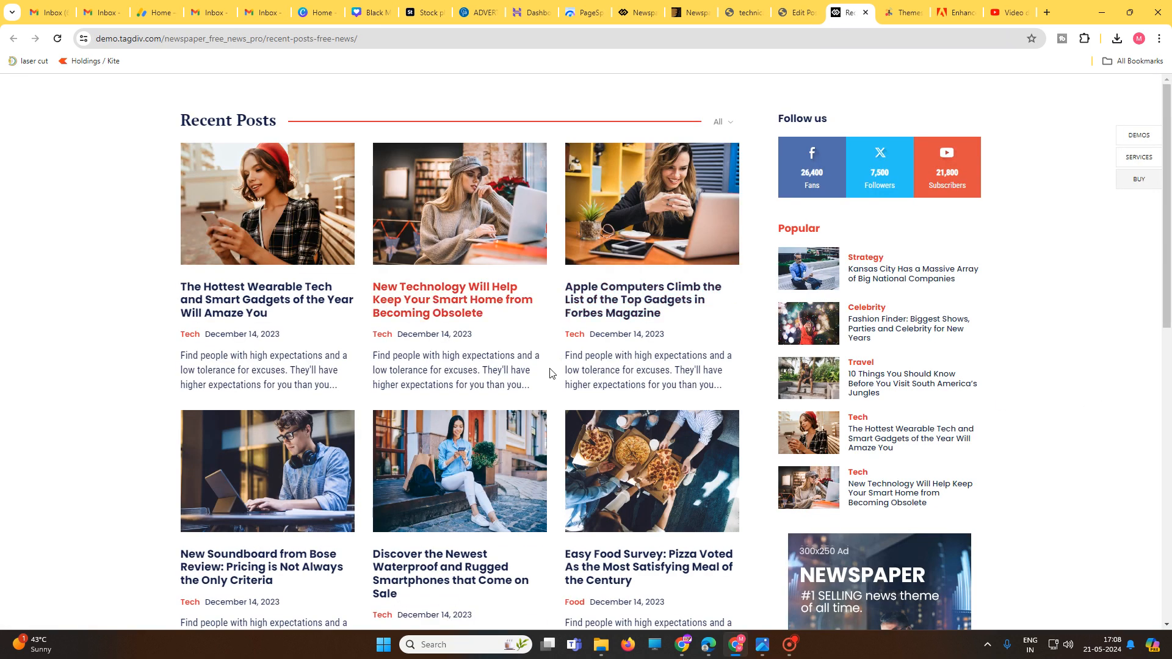
{"action": "scroll", "coordinate": [558, 379], "scroll_direction": "down", "scroll_amount": 10}
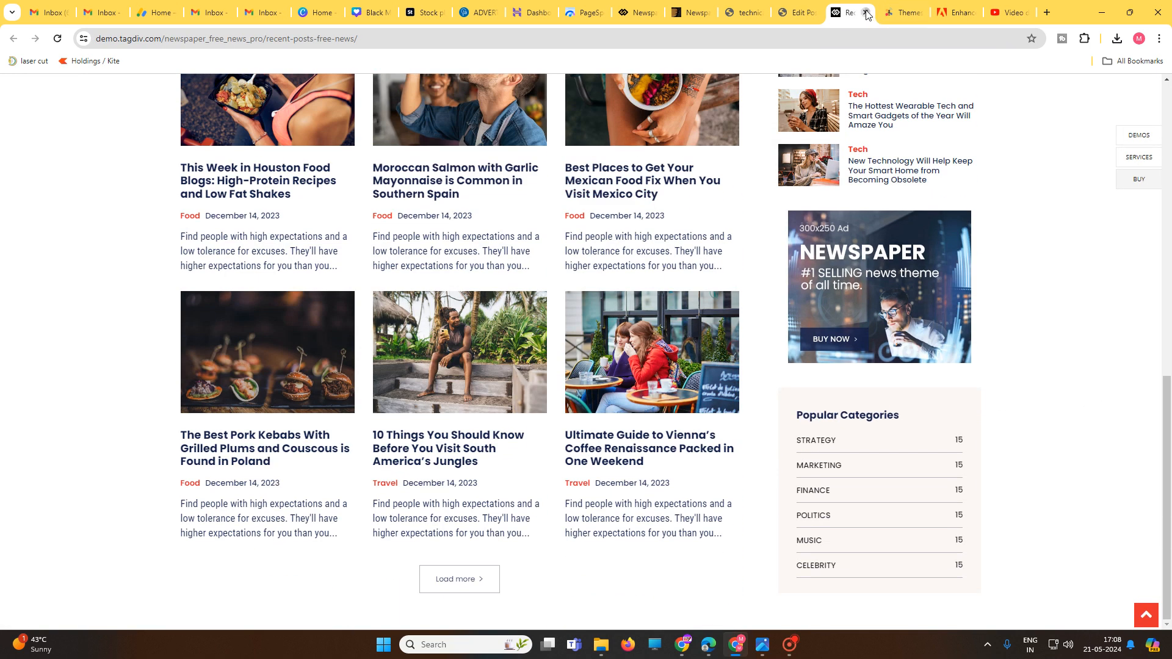
{"action": "left_click", "coordinate": [866, 13]}
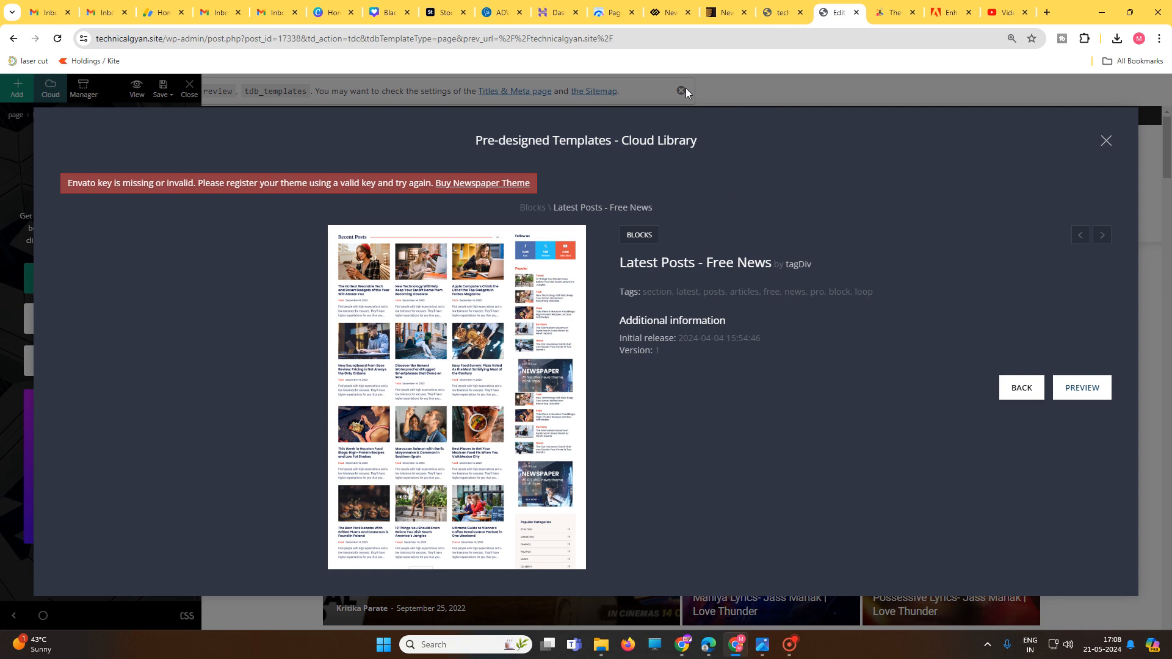
{"action": "left_click", "coordinate": [1106, 139]}
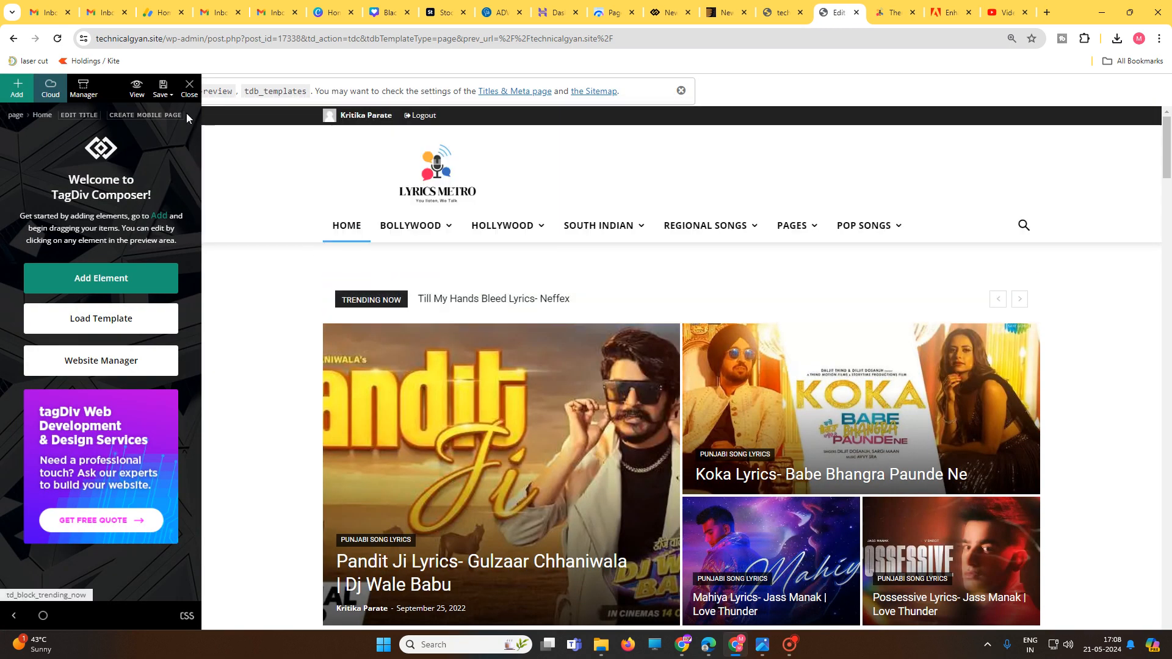
- Save the homepage in tagDiv Composer and look over its content blocks down to Lifestyle News
{"action": "left_click", "coordinate": [174, 91]}
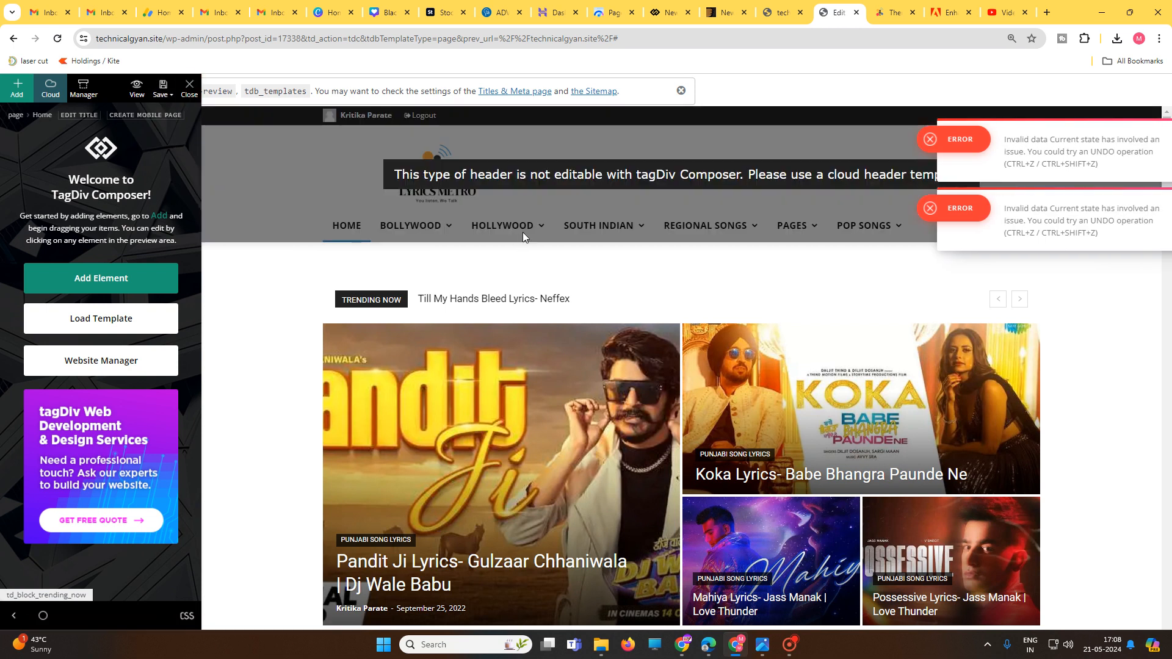
{"action": "scroll", "coordinate": [854, 359], "scroll_direction": "down", "scroll_amount": 10}
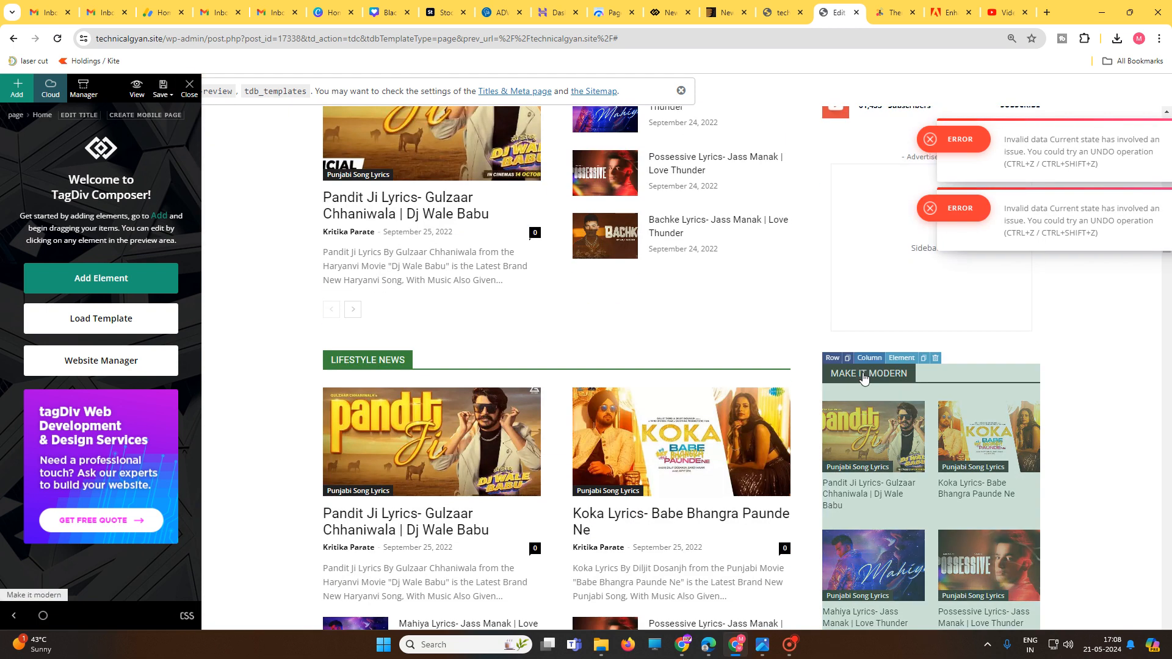
{"action": "scroll", "coordinate": [855, 369], "scroll_direction": "up", "scroll_amount": 1}
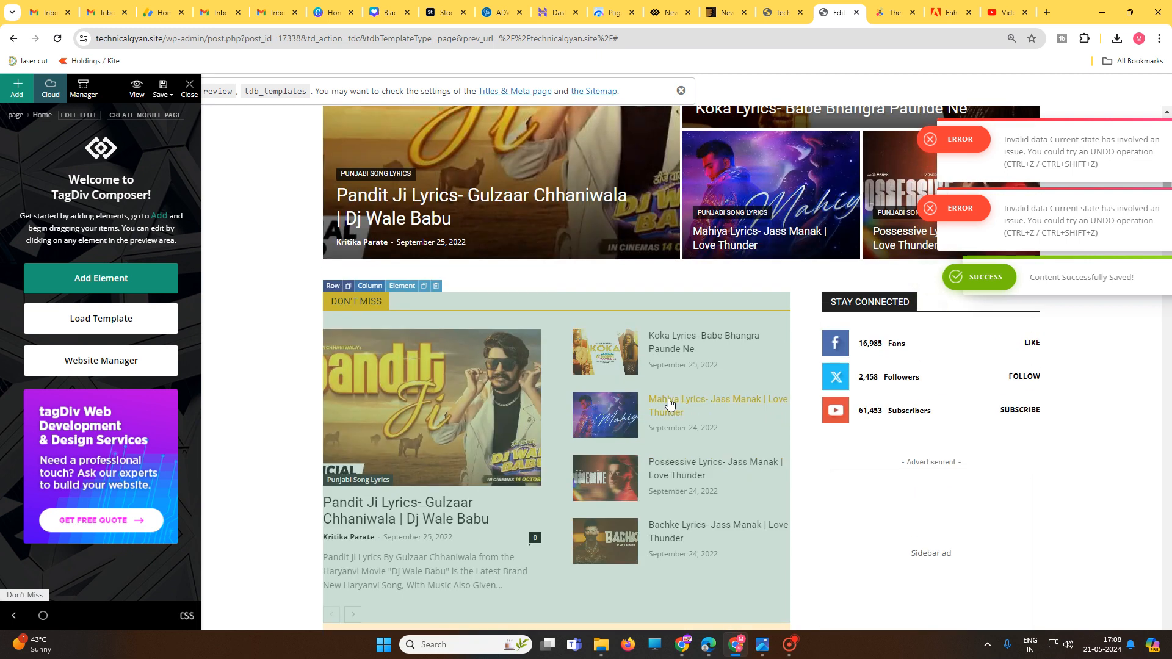
{"action": "scroll", "coordinate": [702, 418], "scroll_direction": "down", "scroll_amount": 5}
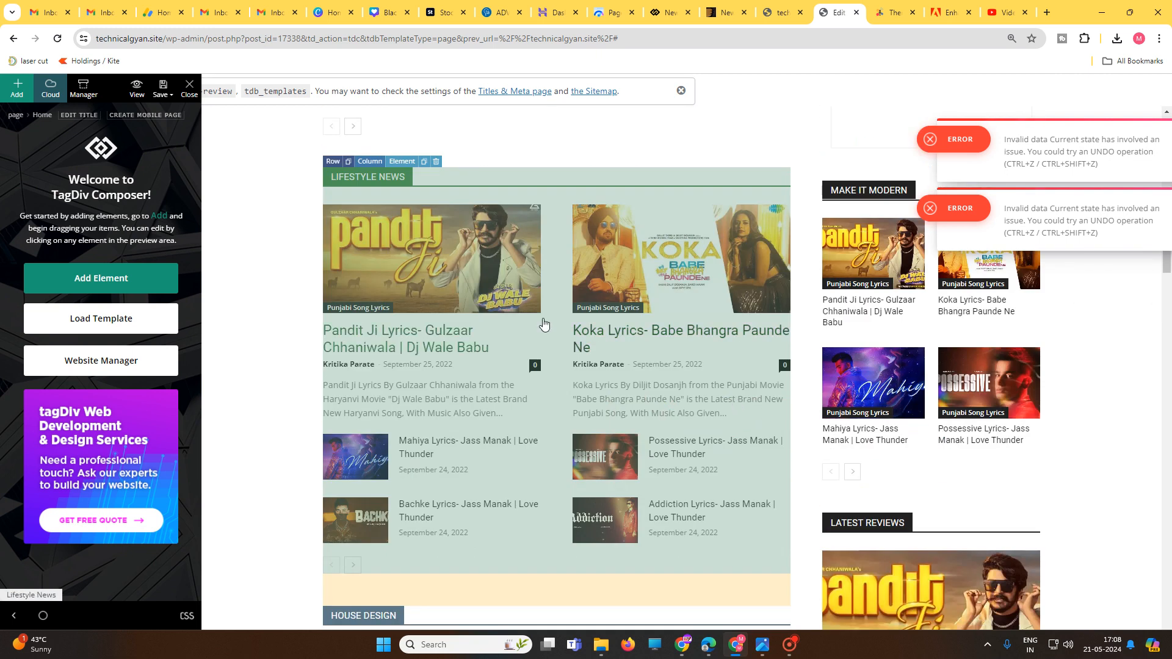
- Change the Lifestyle News block's custom title to "lyrics songs in hindi"
{"action": "left_click", "coordinate": [356, 183]}
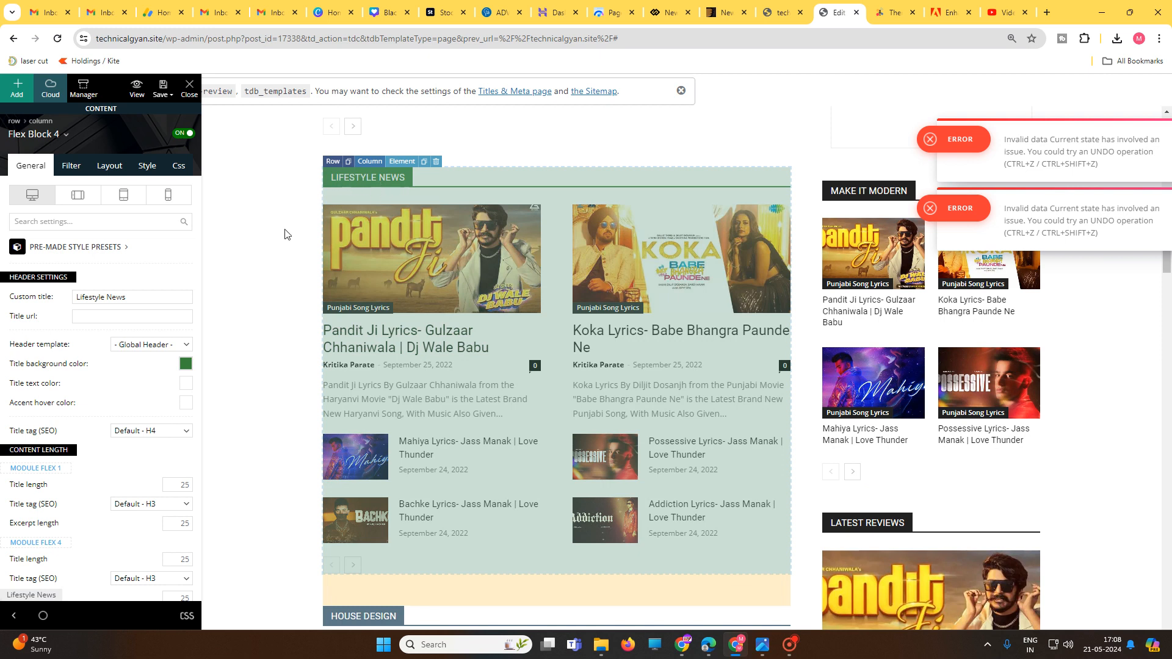
{"action": "left_click_drag", "start_coordinate": [174, 297], "coordinate": [38, 302]}
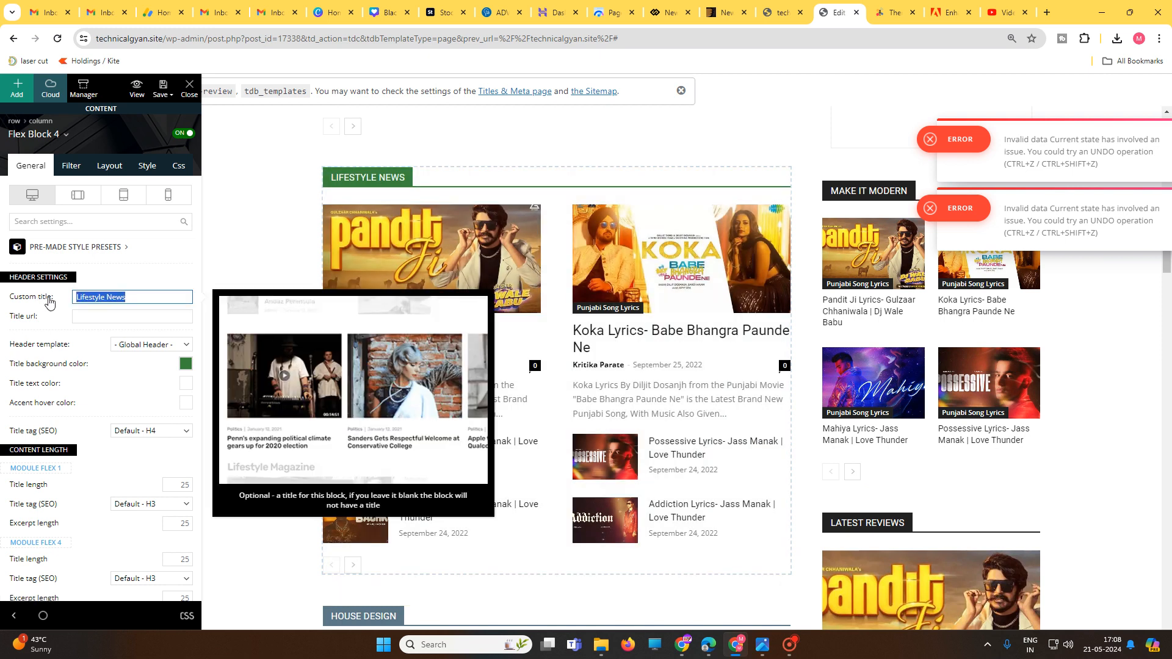
{"action": "type", "text": "lyric"}
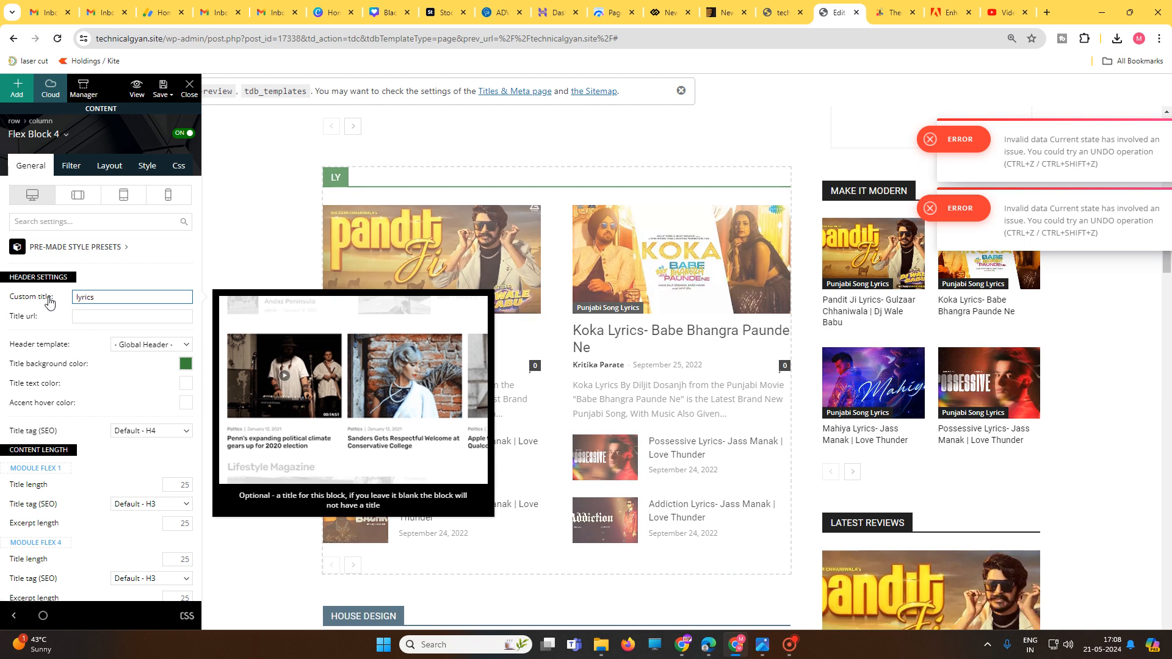
{"action": "type", "text": "s s"}
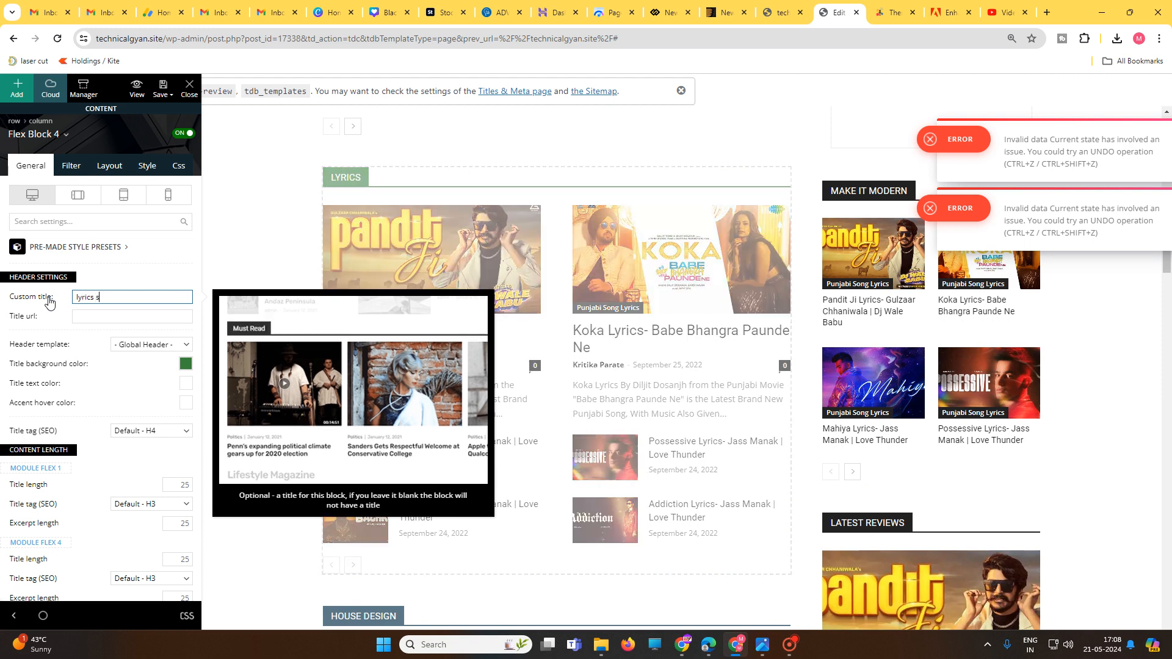
{"action": "type", "text": "ongs"}
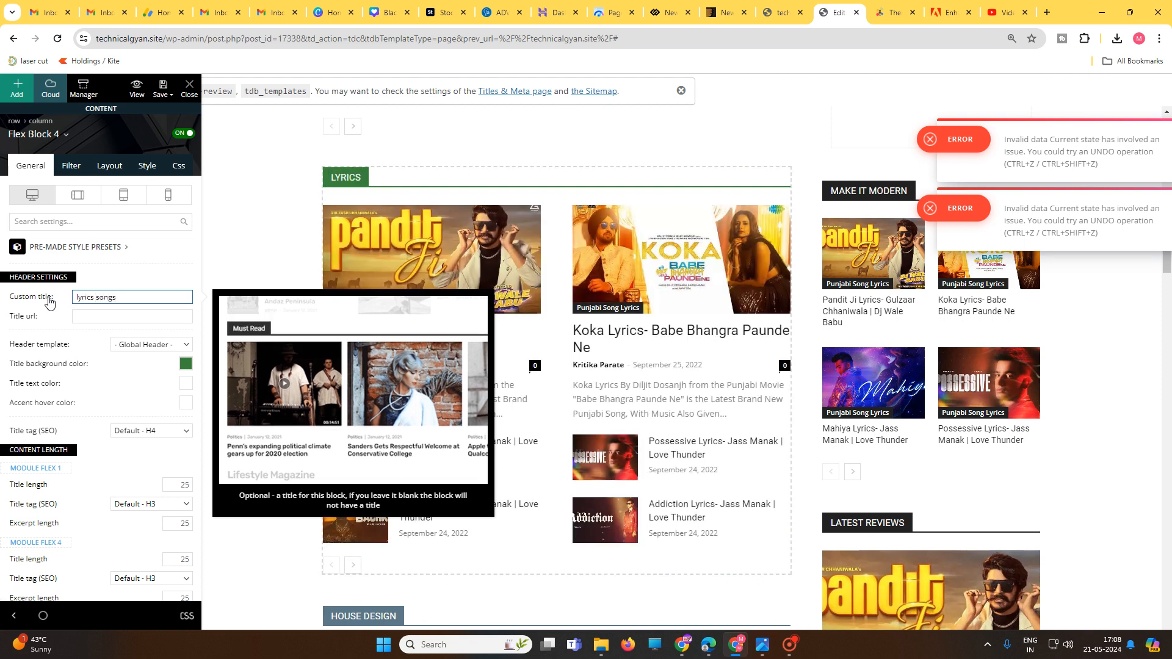
{"action": "type", "text": " in h"}
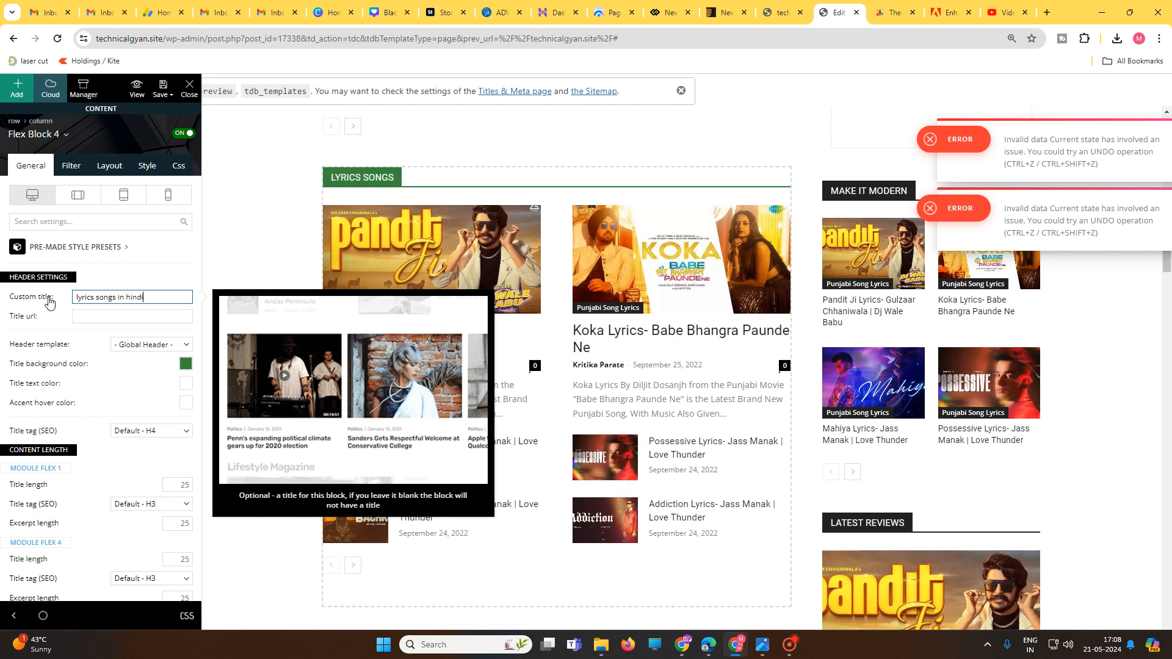
{"action": "type", "text": "indi"}
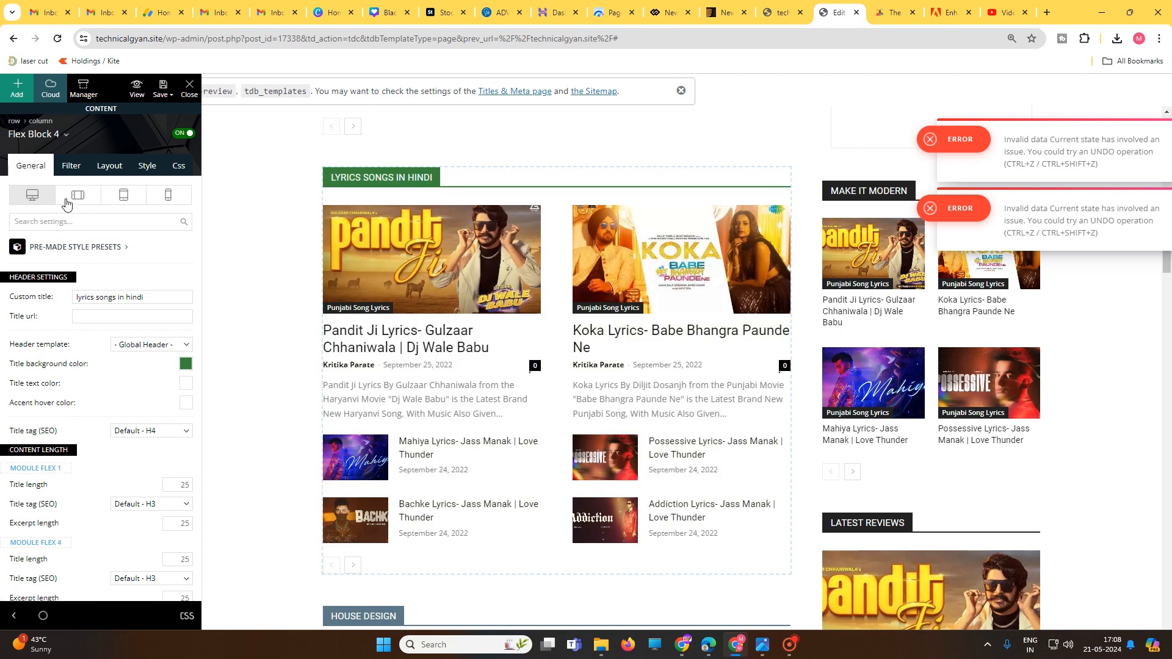
- Set the category filter of the "lyrics songs in hindi" block to Rap Song Lyrics
{"action": "left_click", "coordinate": [69, 168]}
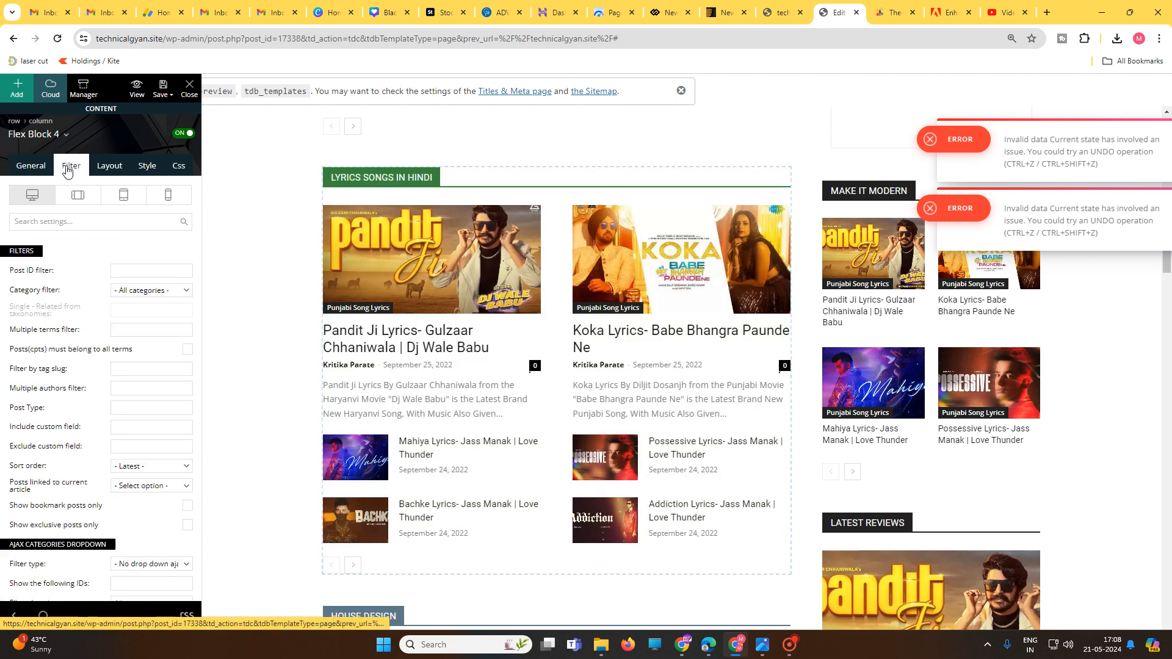
{"action": "left_click", "coordinate": [158, 292]}
{"action": "scroll", "coordinate": [166, 439], "scroll_direction": "down", "scroll_amount": 5}
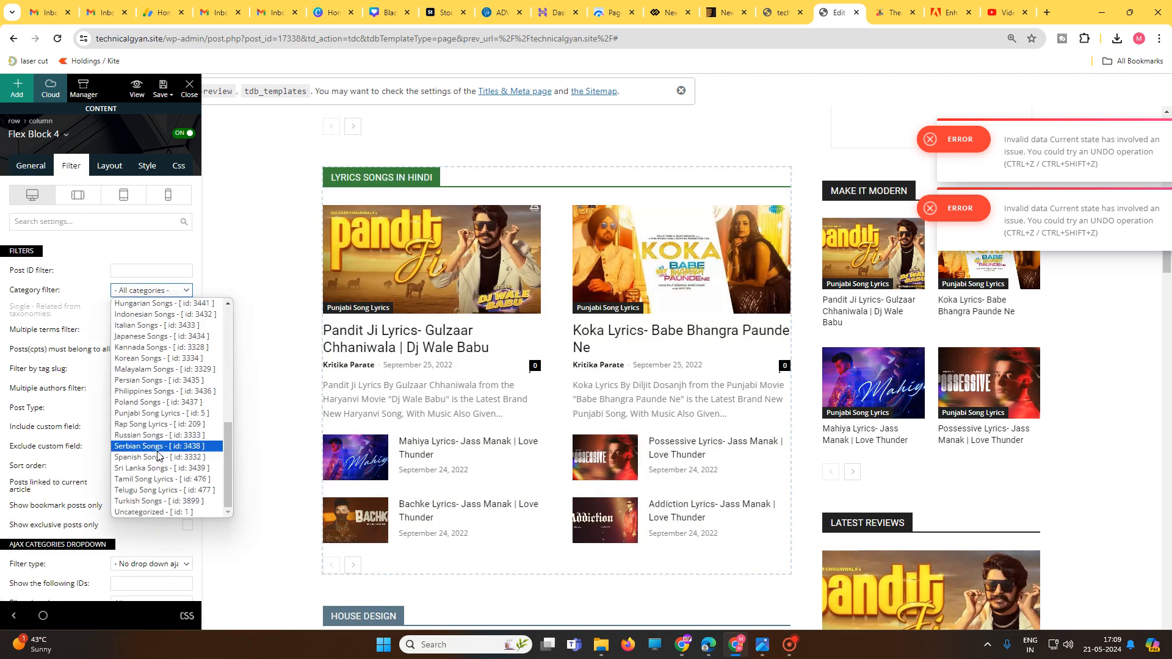
{"action": "left_click", "coordinate": [150, 434]}
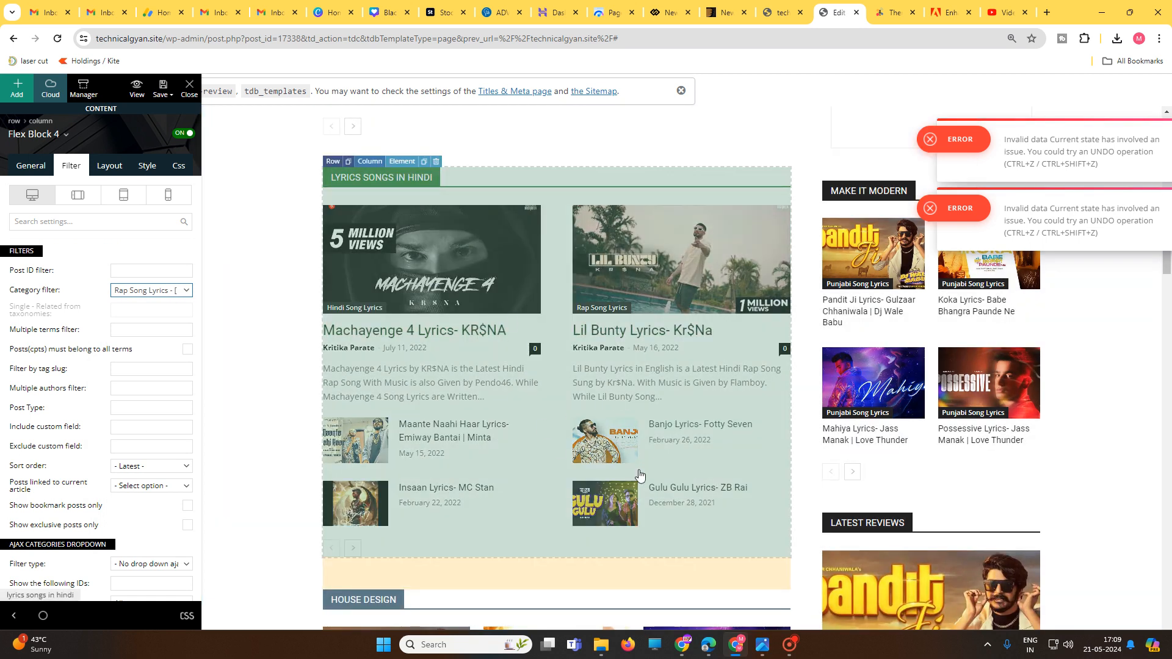
- Change the House Design block's custom title to "hindi songs"
{"action": "scroll", "coordinate": [638, 477], "scroll_direction": "down", "scroll_amount": 5}
{"action": "left_click", "coordinate": [526, 447]}
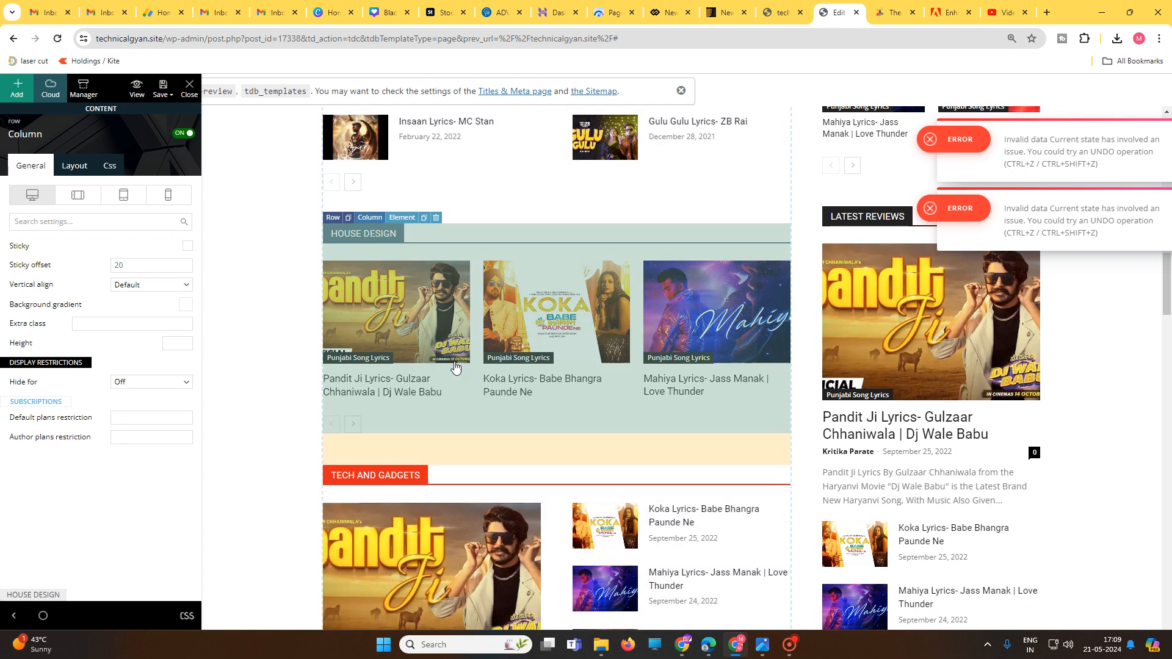
{"action": "left_click", "coordinate": [363, 239]}
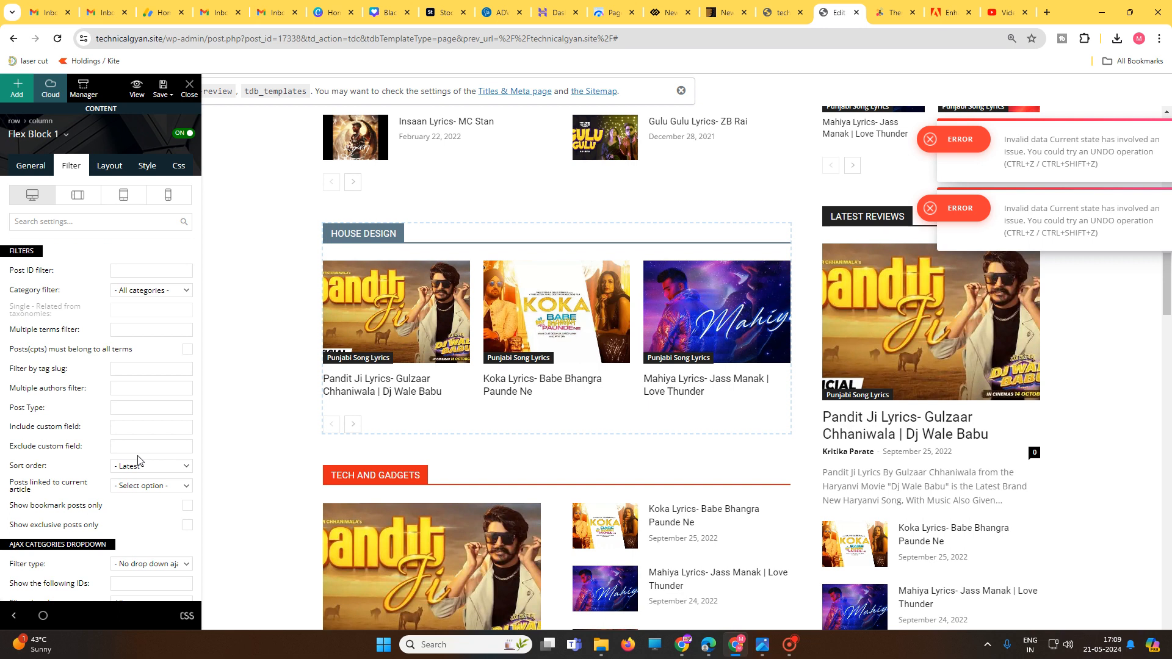
{"action": "scroll", "coordinate": [146, 462], "scroll_direction": "down", "scroll_amount": 2}
{"action": "scroll", "coordinate": [149, 459], "scroll_direction": "up", "scroll_amount": 3}
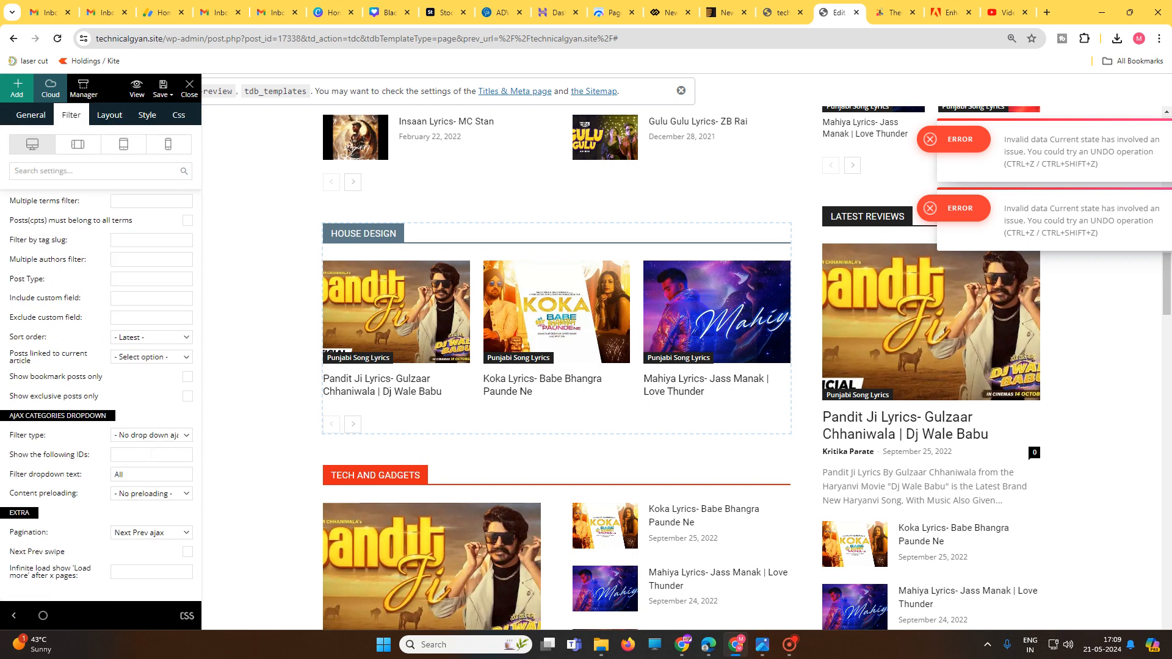
{"action": "left_click", "coordinate": [29, 171]}
{"action": "double_click", "coordinate": [127, 297]}
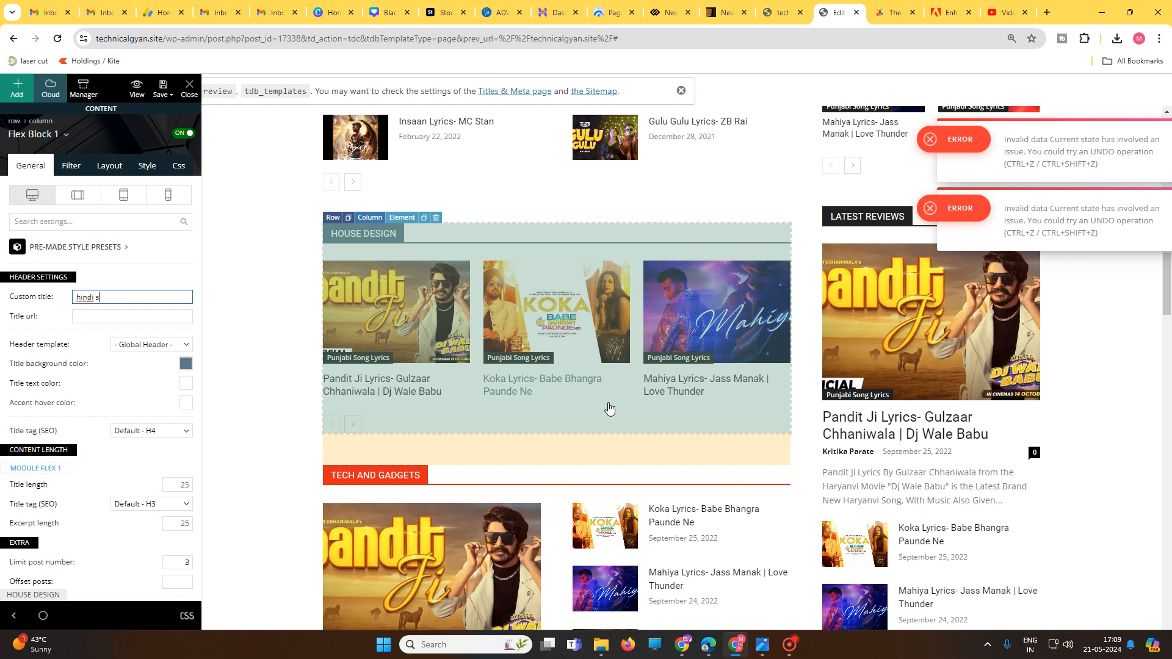
{"action": "type", "text": "hindi som"}
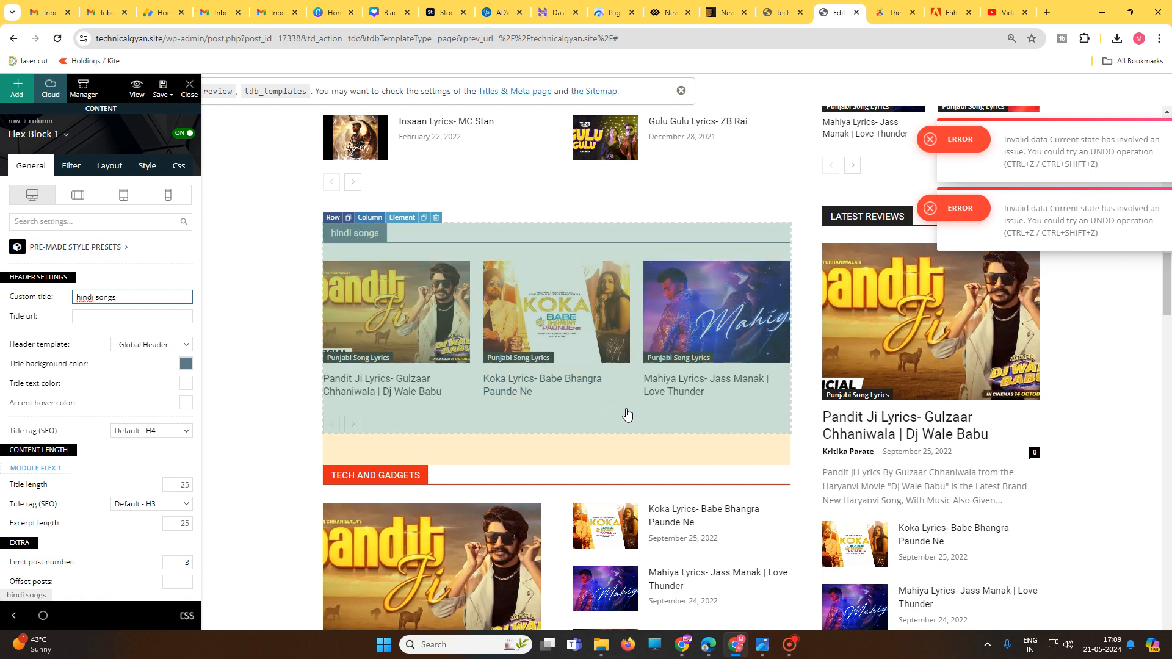
- Set the category filter of the "hindi songs" block to Bhojpuri Song Lyrics
{"action": "left_click", "coordinate": [72, 165]}
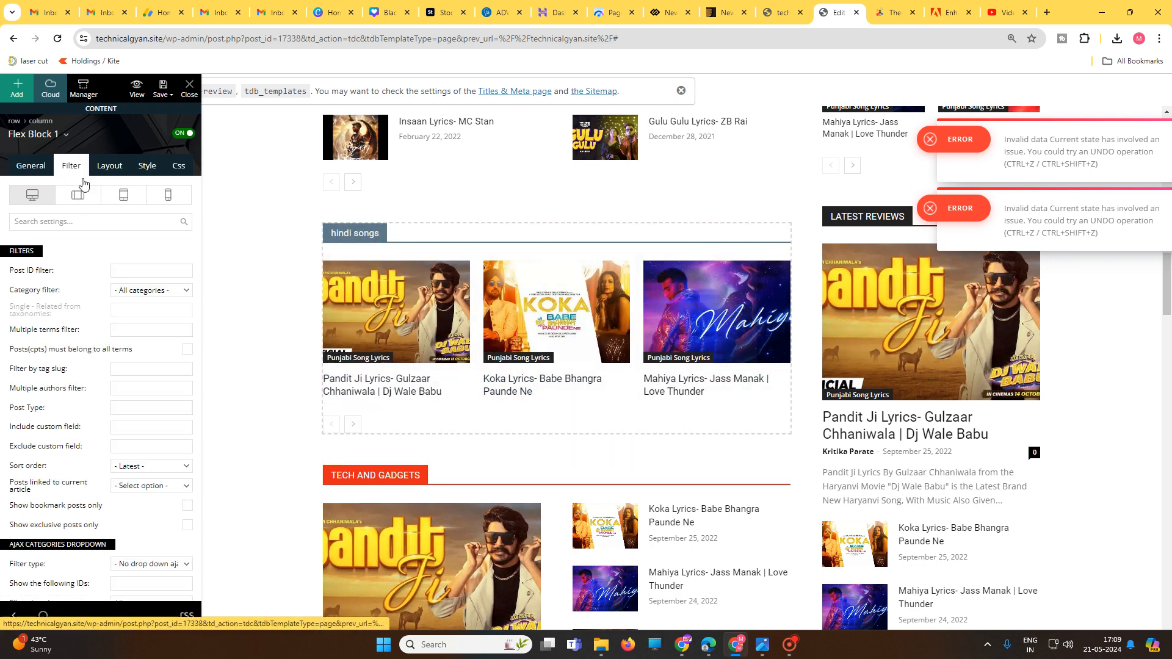
{"action": "left_click", "coordinate": [150, 290]}
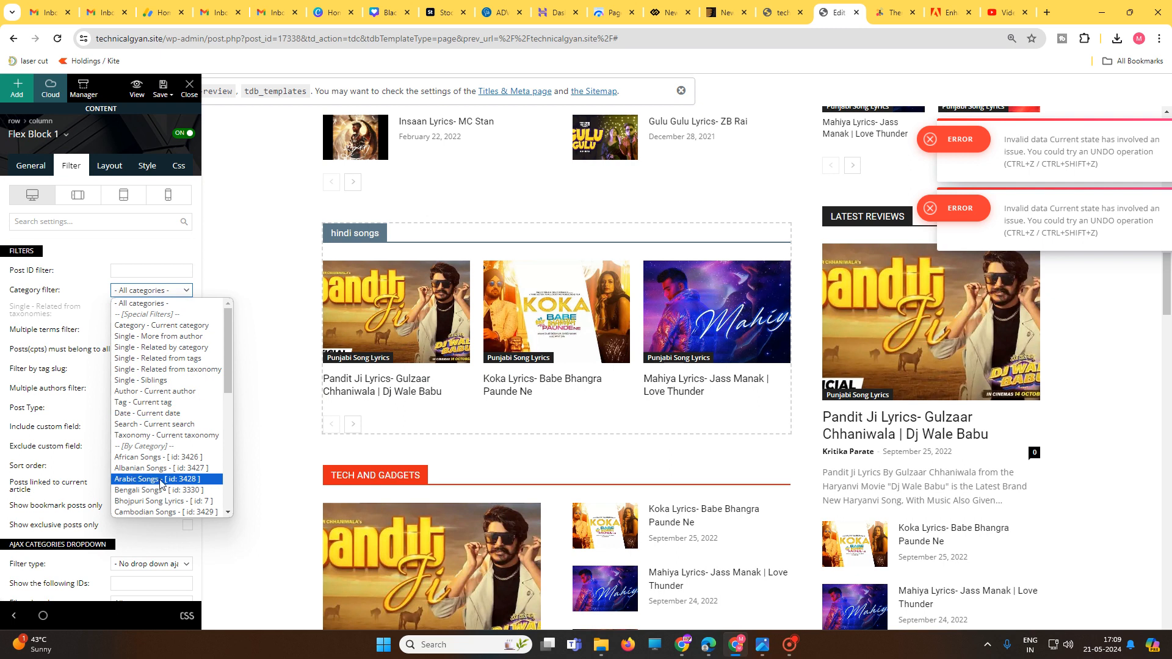
{"action": "left_click", "coordinate": [160, 501]}
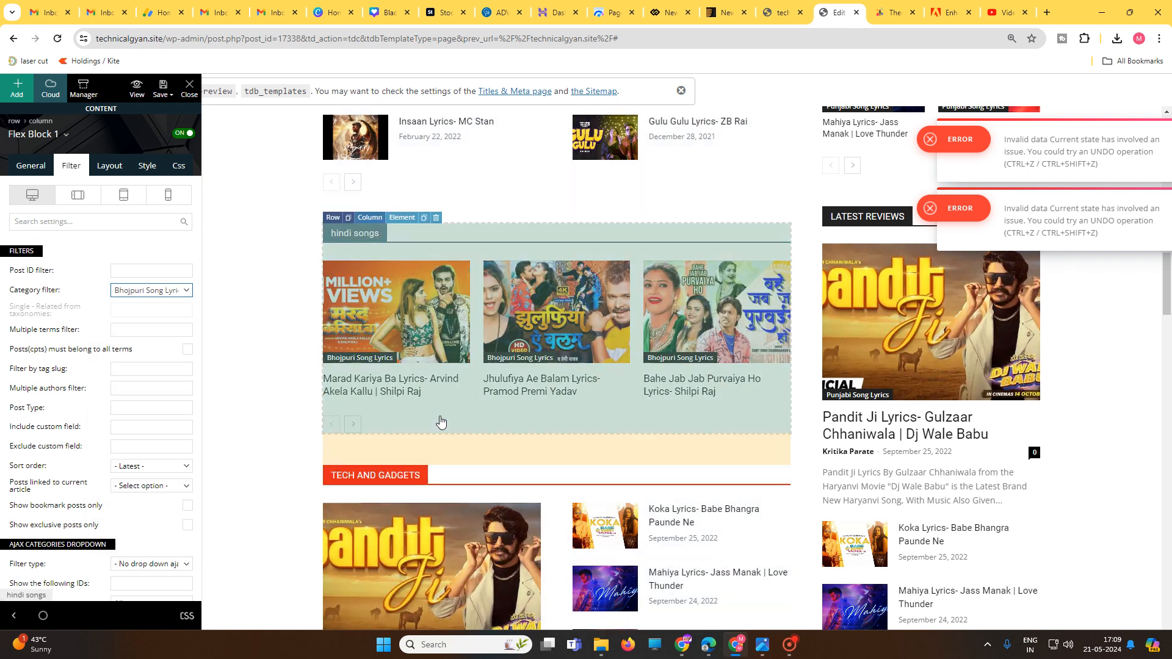
- Look over the remaining homepage blocks down to the footer, save the page, and close tagDiv Composer
{"action": "scroll", "coordinate": [441, 421], "scroll_direction": "down", "scroll_amount": 15}
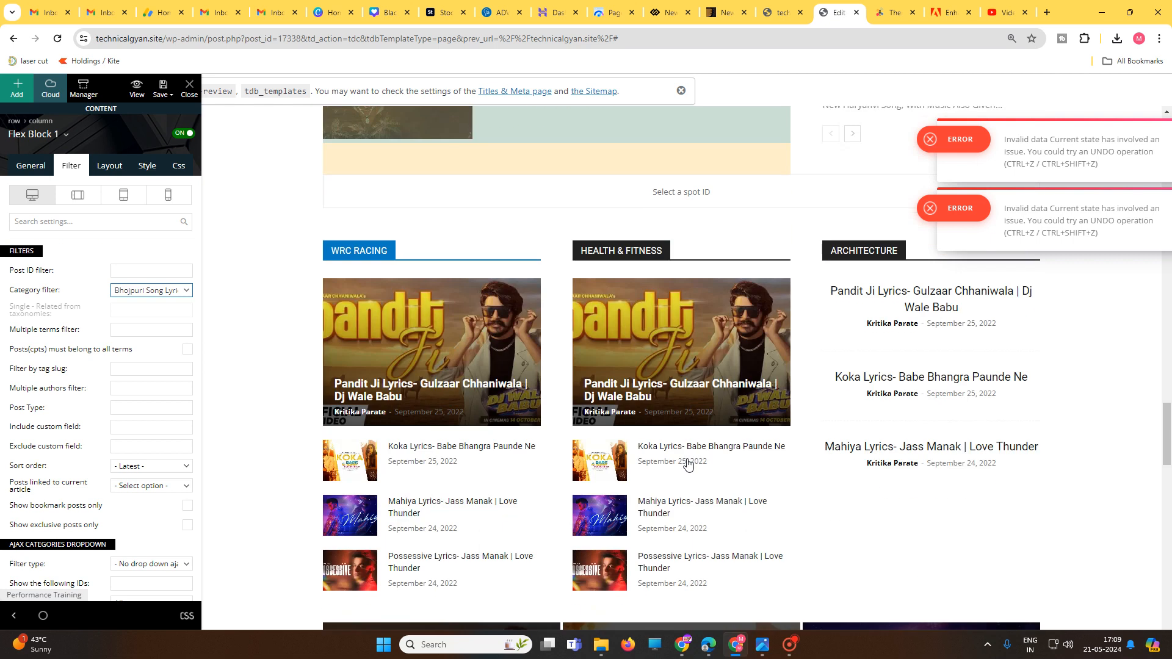
{"action": "scroll", "coordinate": [688, 464], "scroll_direction": "down", "scroll_amount": 15}
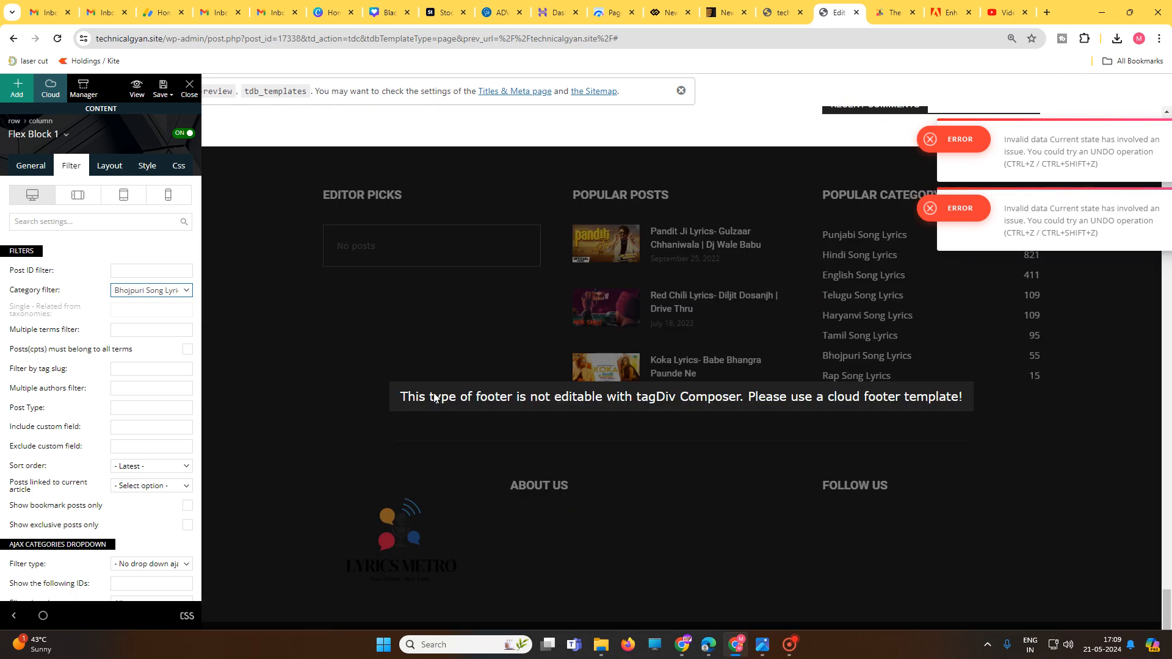
{"action": "scroll", "coordinate": [475, 412], "scroll_direction": "up", "scroll_amount": 10}
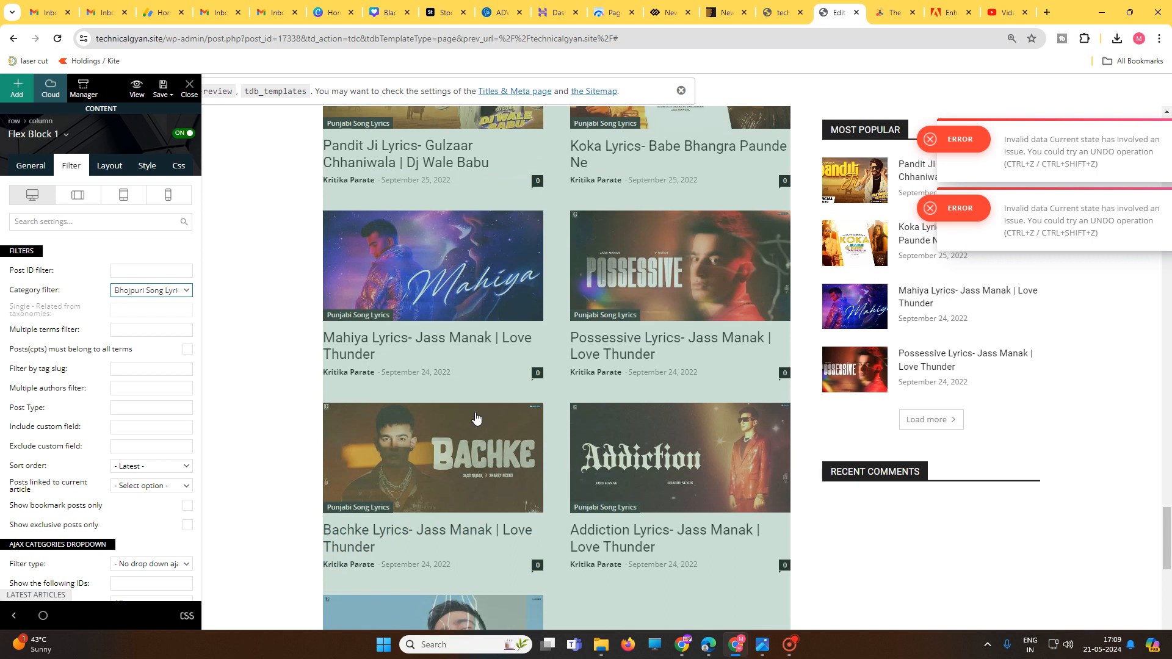
{"action": "scroll", "coordinate": [475, 412], "scroll_direction": "up", "scroll_amount": 15}
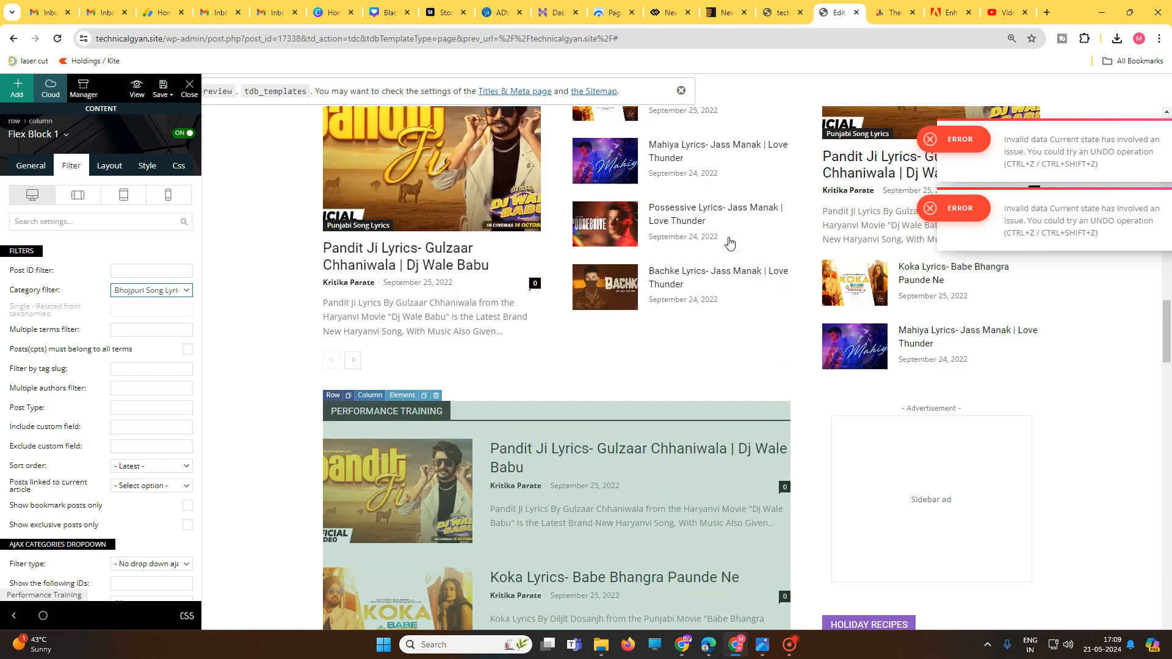
{"action": "scroll", "coordinate": [729, 243], "scroll_direction": "up", "scroll_amount": 20}
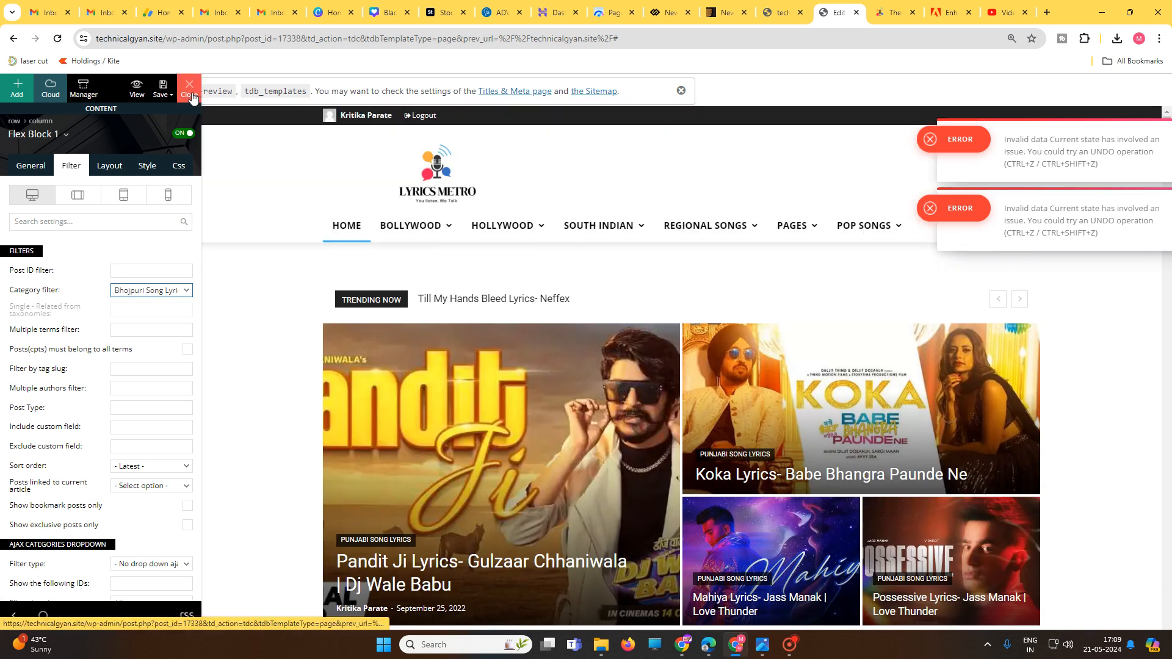
{"action": "mouse_move", "coordinate": [163, 89]}
{"action": "left_click", "coordinate": [143, 115]}
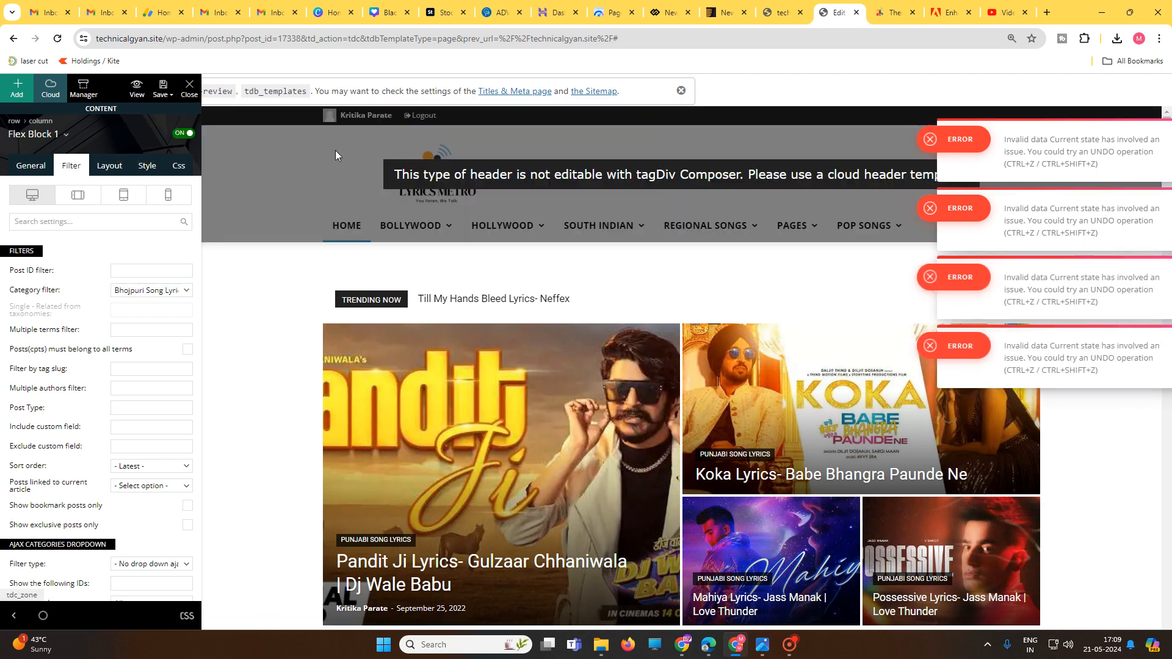
{"action": "left_click", "coordinate": [187, 90]}
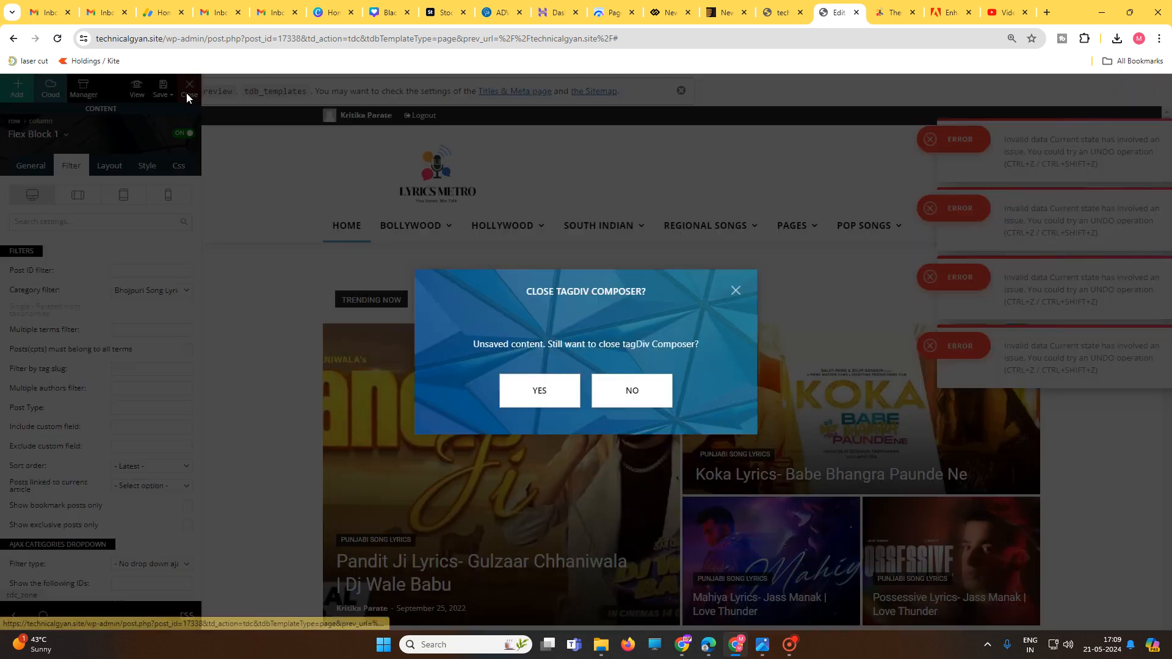
{"action": "left_click", "coordinate": [538, 391]}
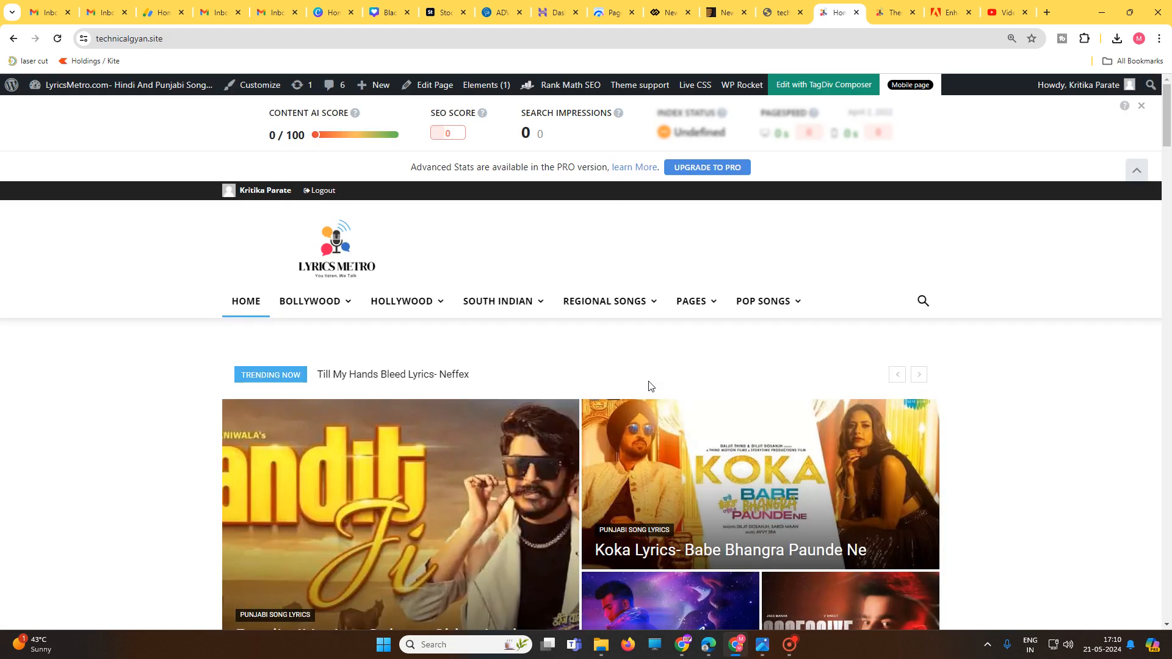
- Examine the live homepage from the header through the edited song blocks down to the footer
{"action": "scroll", "coordinate": [601, 408], "scroll_direction": "down", "scroll_amount": 15}
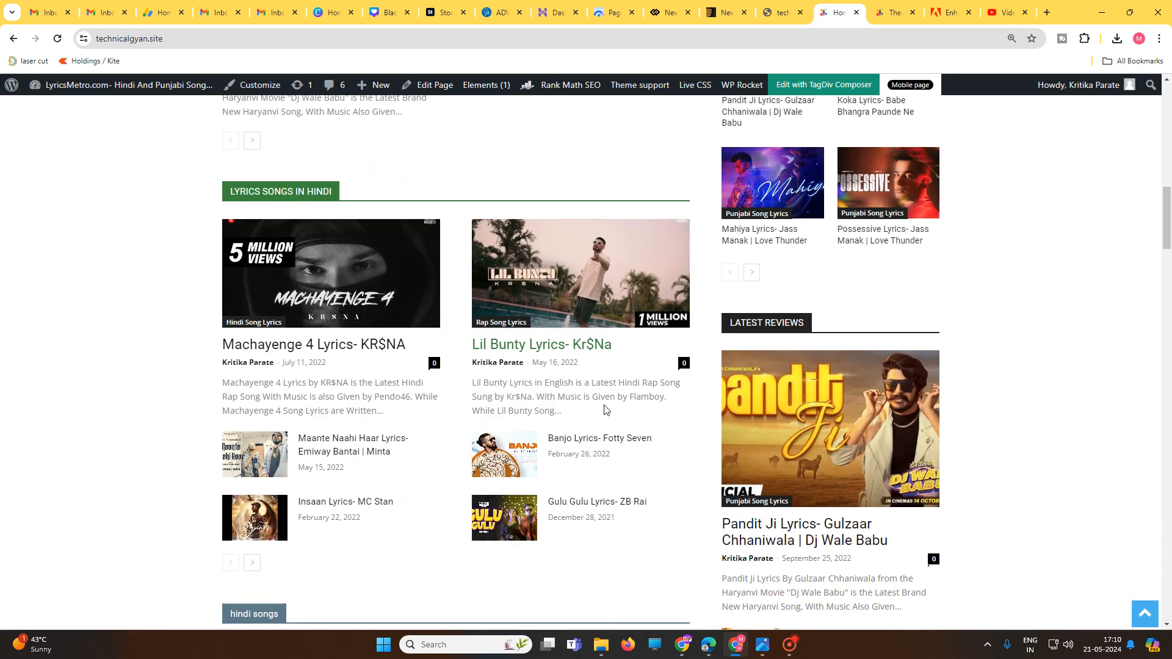
{"action": "scroll", "coordinate": [605, 409], "scroll_direction": "down", "scroll_amount": 15}
{"action": "scroll", "coordinate": [604, 414], "scroll_direction": "down", "scroll_amount": 12}
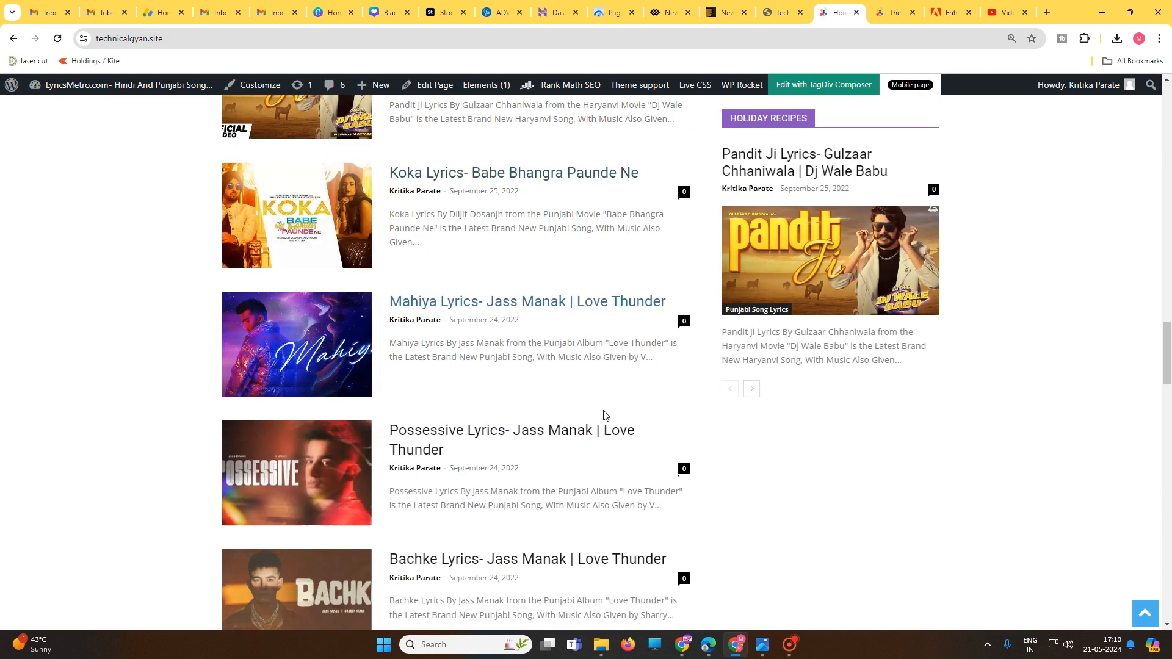
{"action": "scroll", "coordinate": [603, 412], "scroll_direction": "down", "scroll_amount": 12}
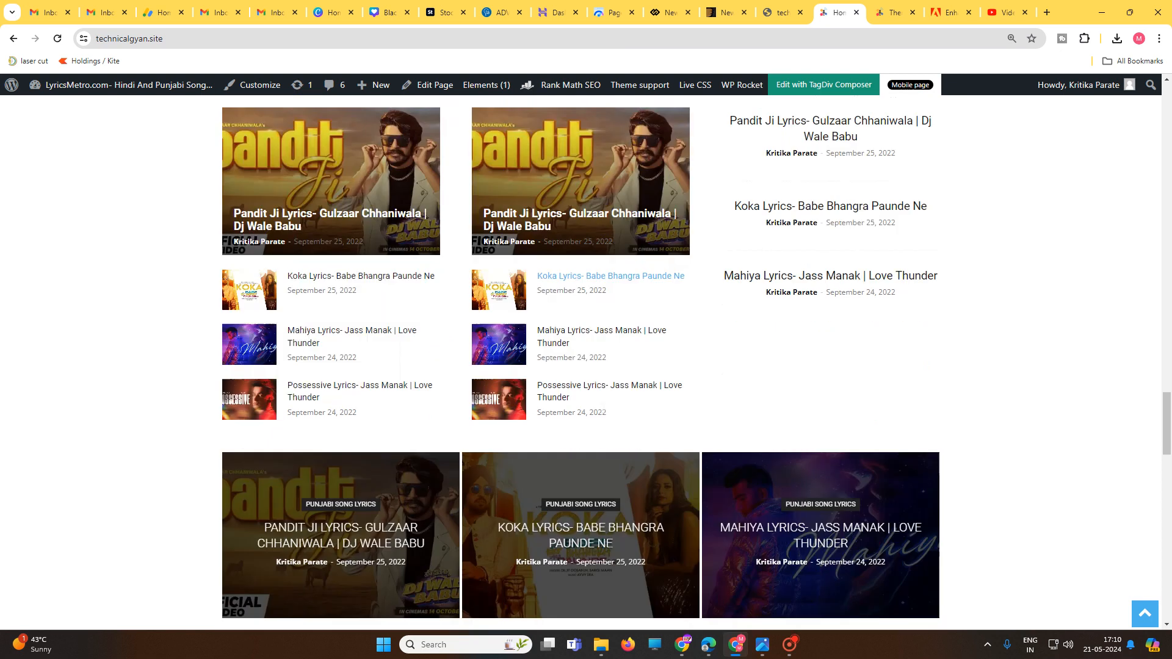
{"action": "scroll", "coordinate": [603, 412], "scroll_direction": "down", "scroll_amount": 10}
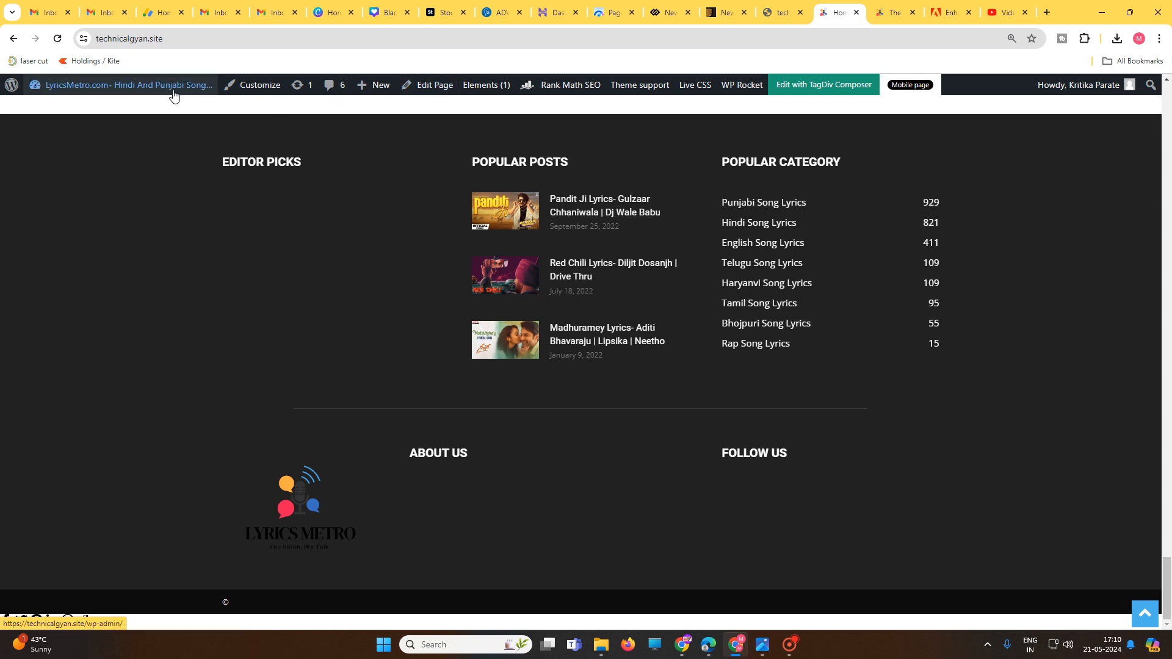
- Deactivate the GP Premium plugin in the WordPress admin and look over the other installed plugins
{"action": "mouse_move", "coordinate": [86, 92]}
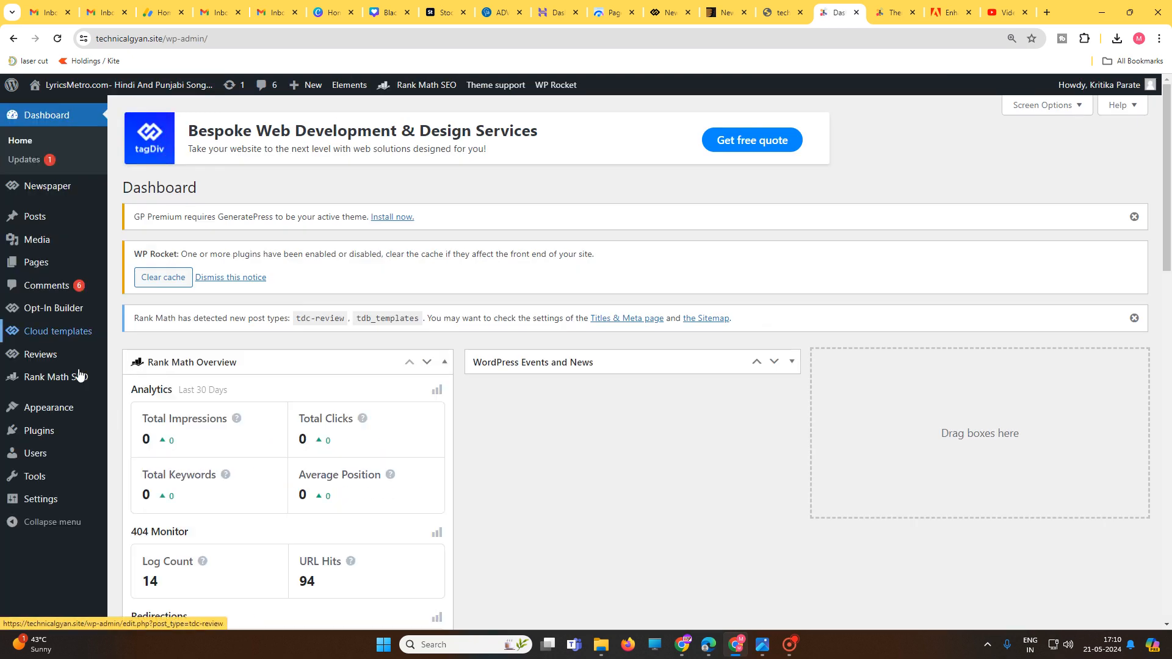
{"action": "mouse_move", "coordinate": [61, 415]}
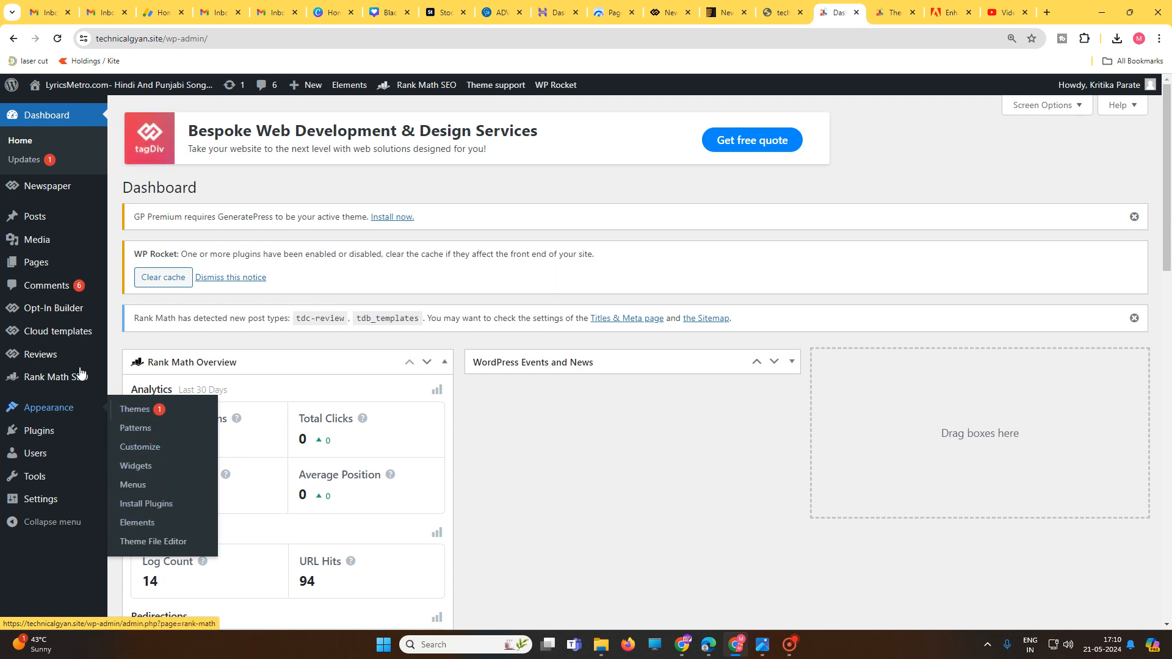
{"action": "mouse_move", "coordinate": [57, 391]}
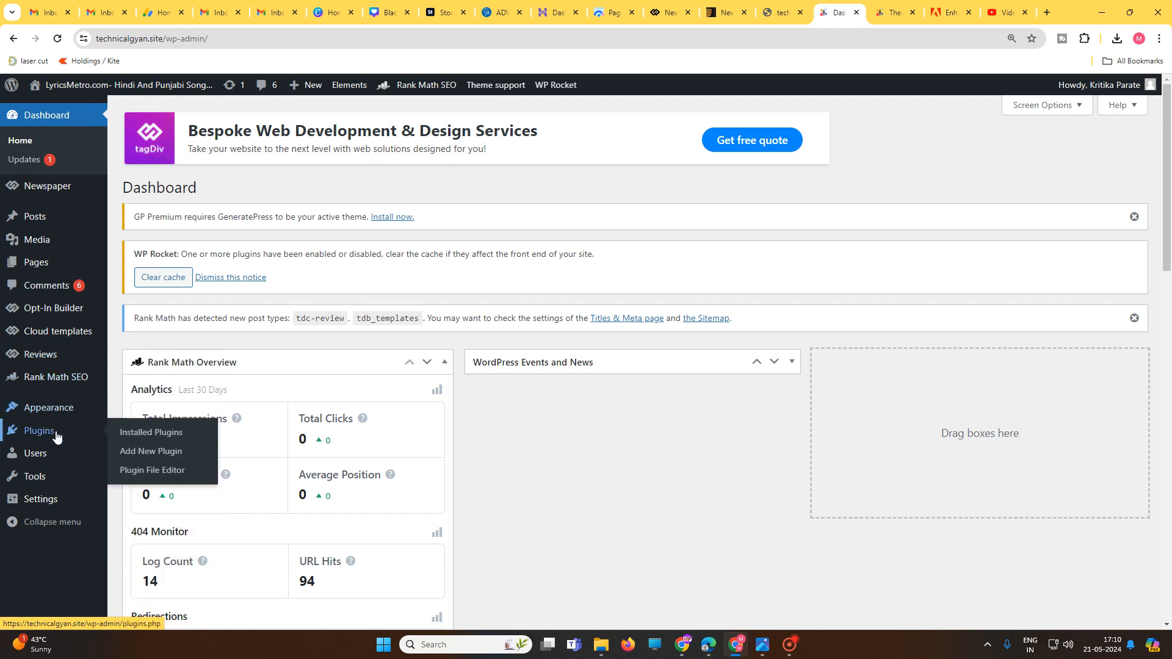
{"action": "left_click", "coordinate": [136, 432]}
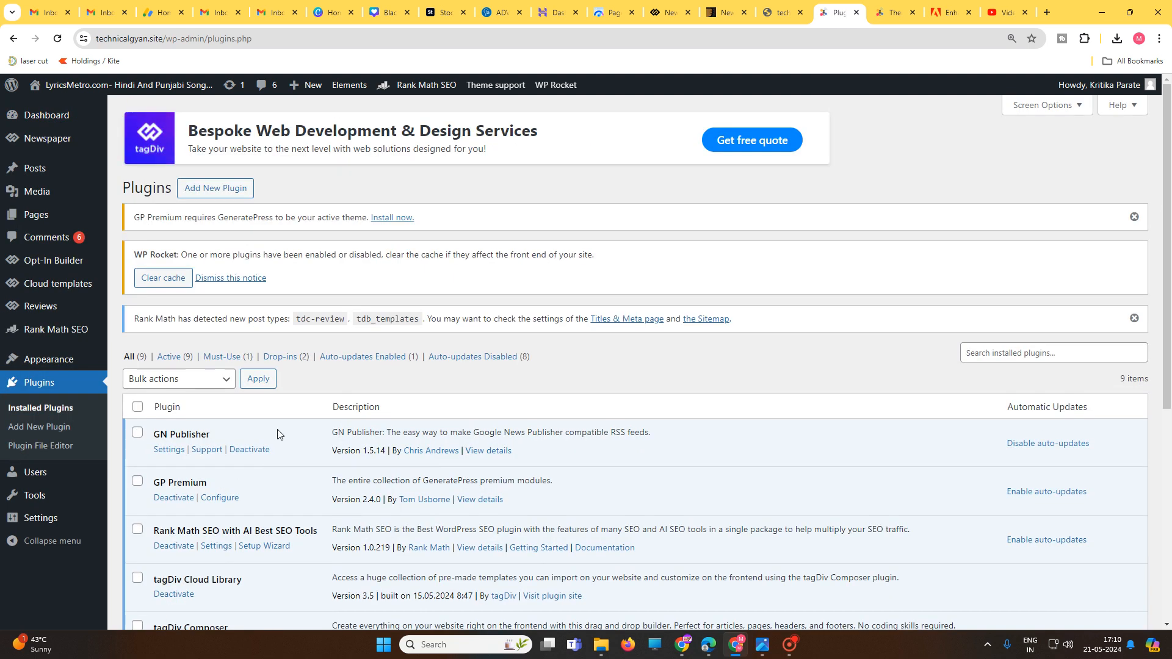
{"action": "scroll", "coordinate": [277, 434], "scroll_direction": "down", "scroll_amount": 4}
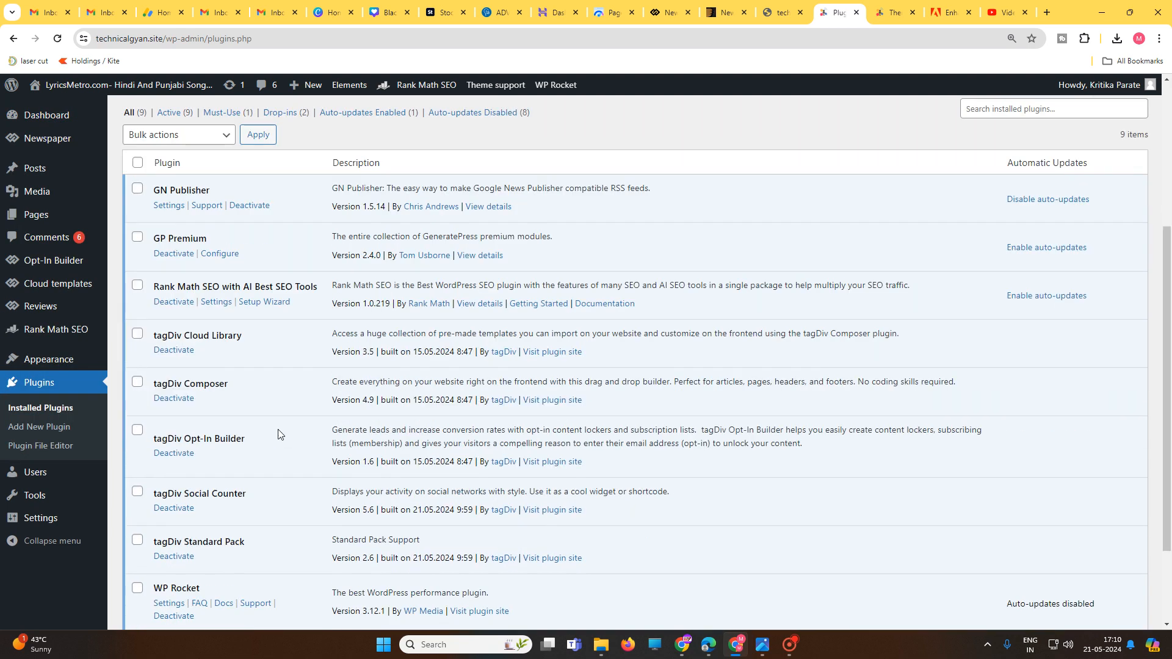
{"action": "left_click", "coordinate": [175, 254]}
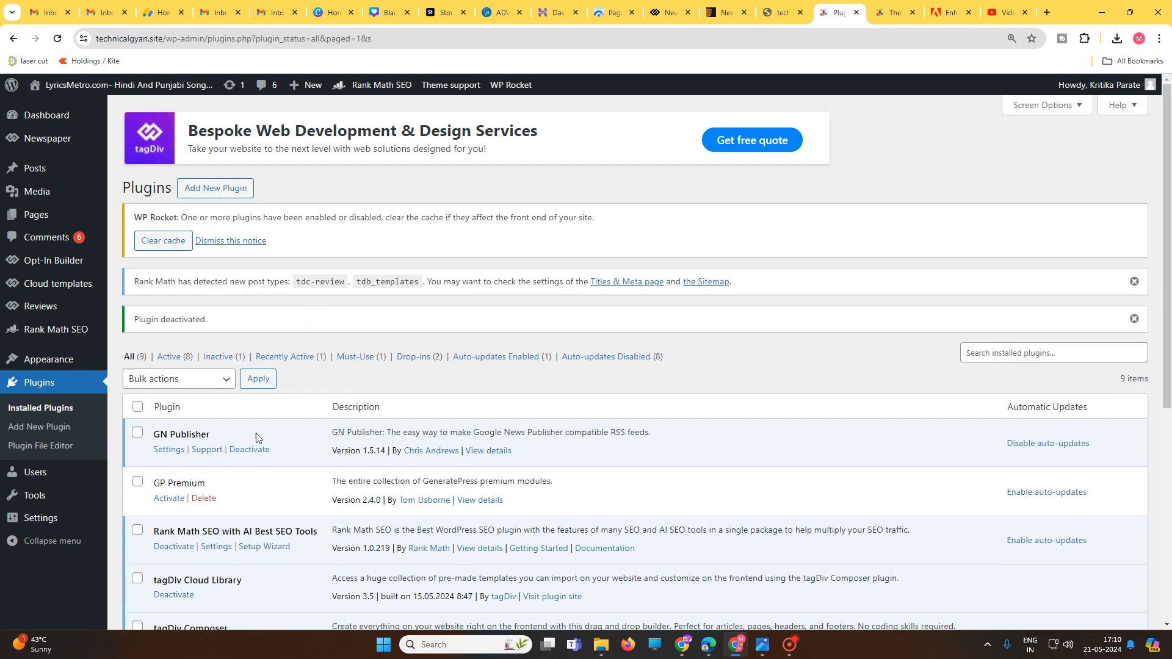
{"action": "scroll", "coordinate": [283, 475], "scroll_direction": "down", "scroll_amount": 3}
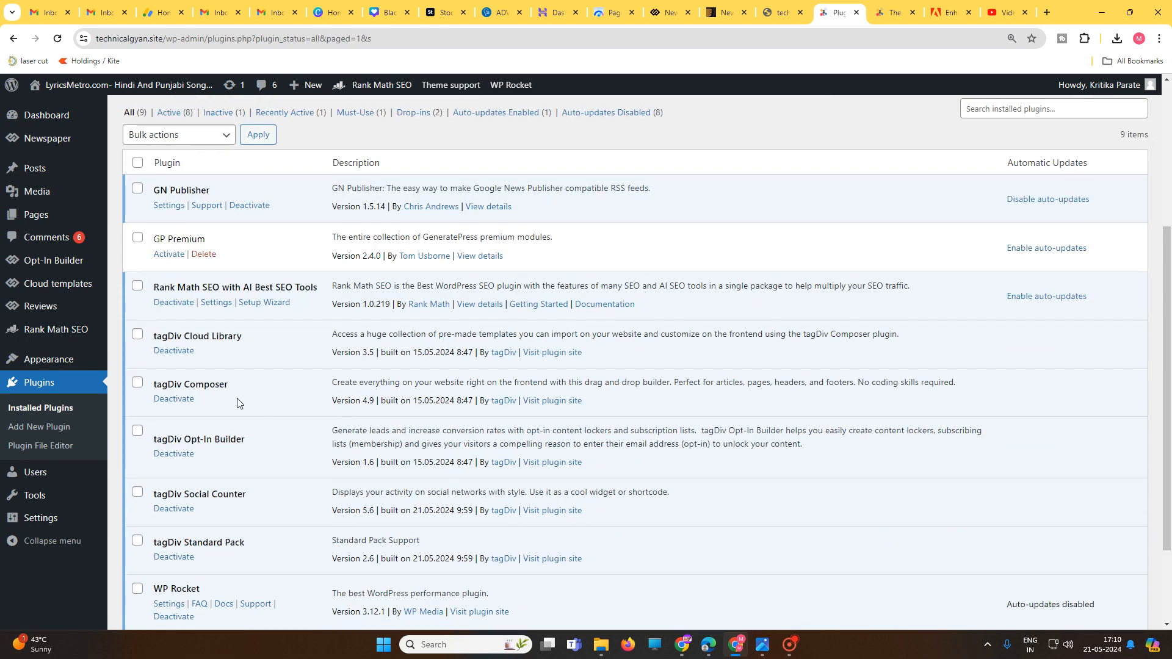
{"action": "scroll", "coordinate": [237, 403], "scroll_direction": "down", "scroll_amount": 2}
{"action": "scroll", "coordinate": [231, 470], "scroll_direction": "up", "scroll_amount": 5}
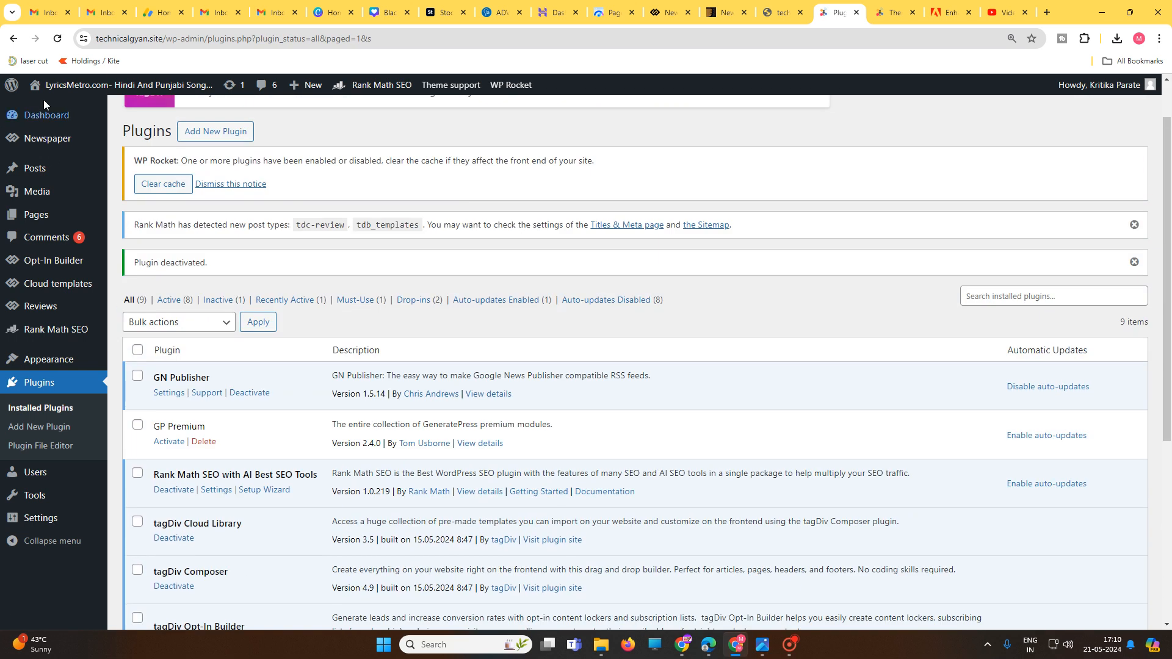
- Open the homepage in tagDiv Composer, return to the live site, and check the edited song blocks
{"action": "mouse_move", "coordinate": [69, 111]}
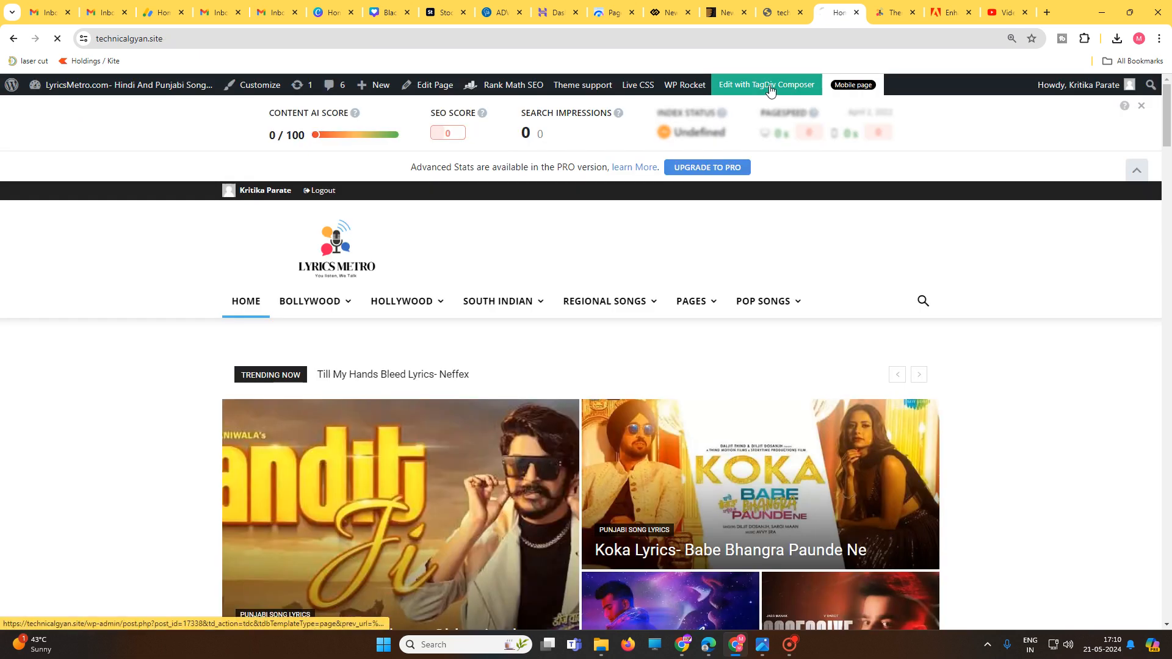
{"action": "left_click", "coordinate": [771, 90]}
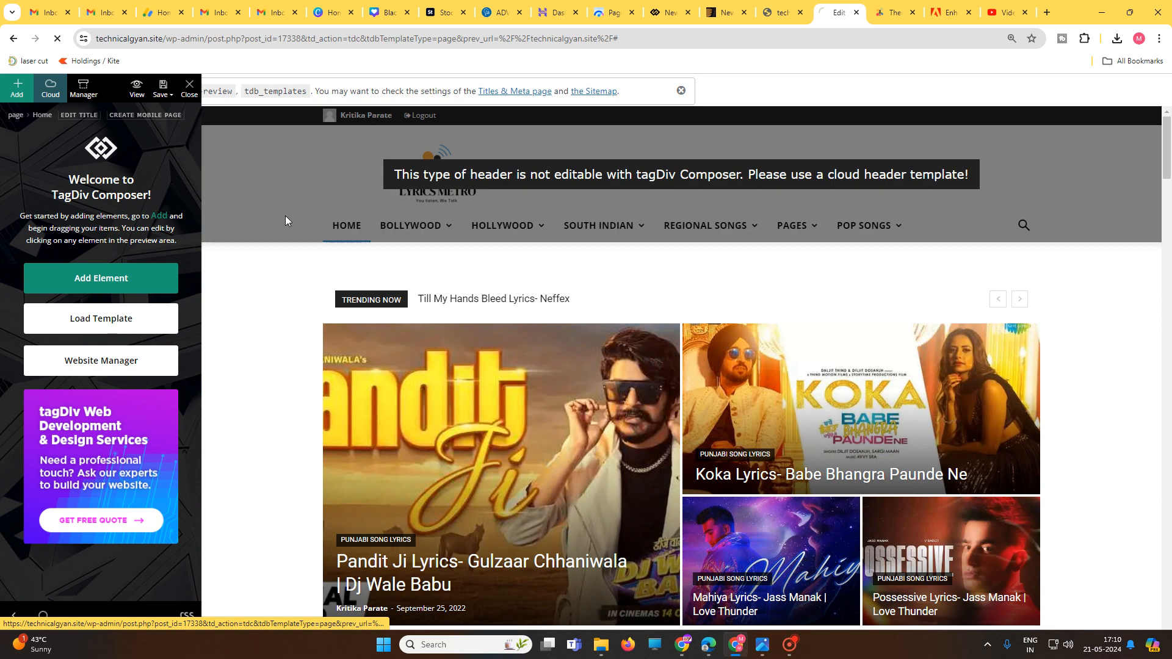
{"action": "scroll", "coordinate": [415, 312], "scroll_direction": "down", "scroll_amount": 5}
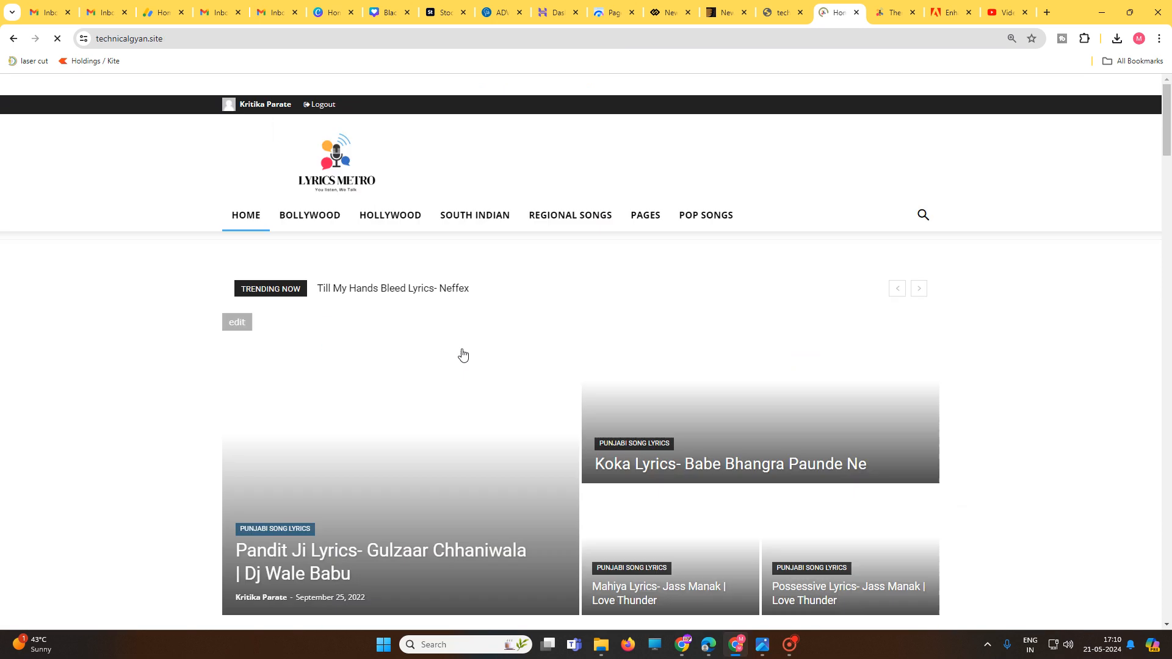
{"action": "scroll", "coordinate": [555, 414], "scroll_direction": "down", "scroll_amount": 10}
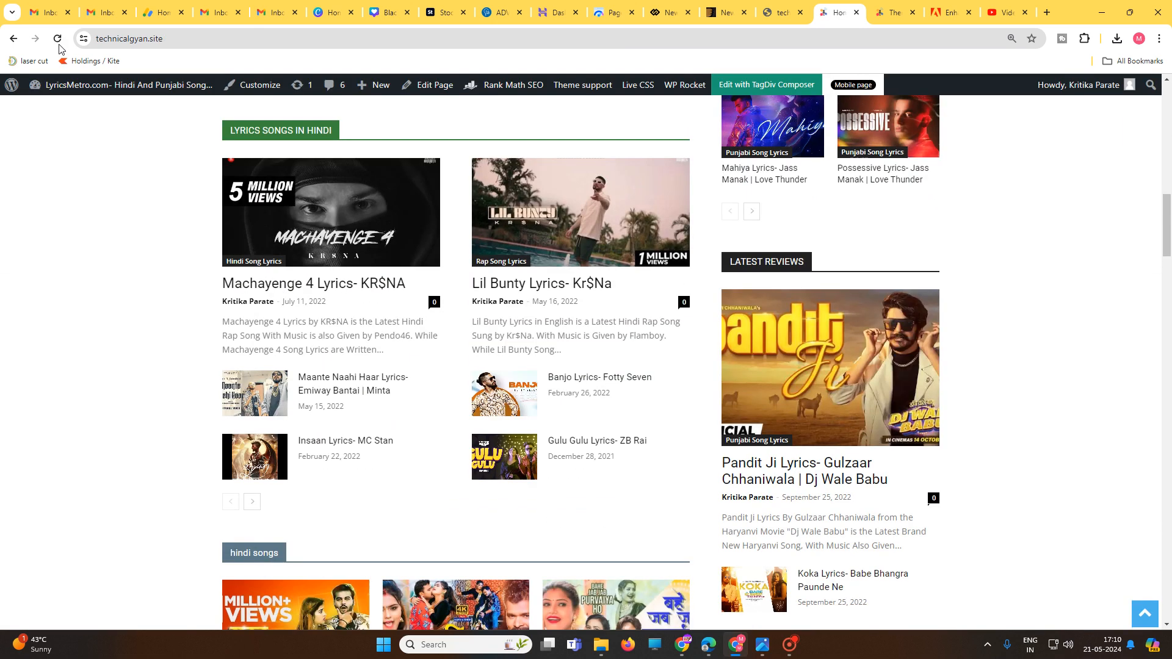
- Return to the WordPress dashboard and look through the installed themes and the Patterns page
{"action": "left_click", "coordinate": [54, 110]}
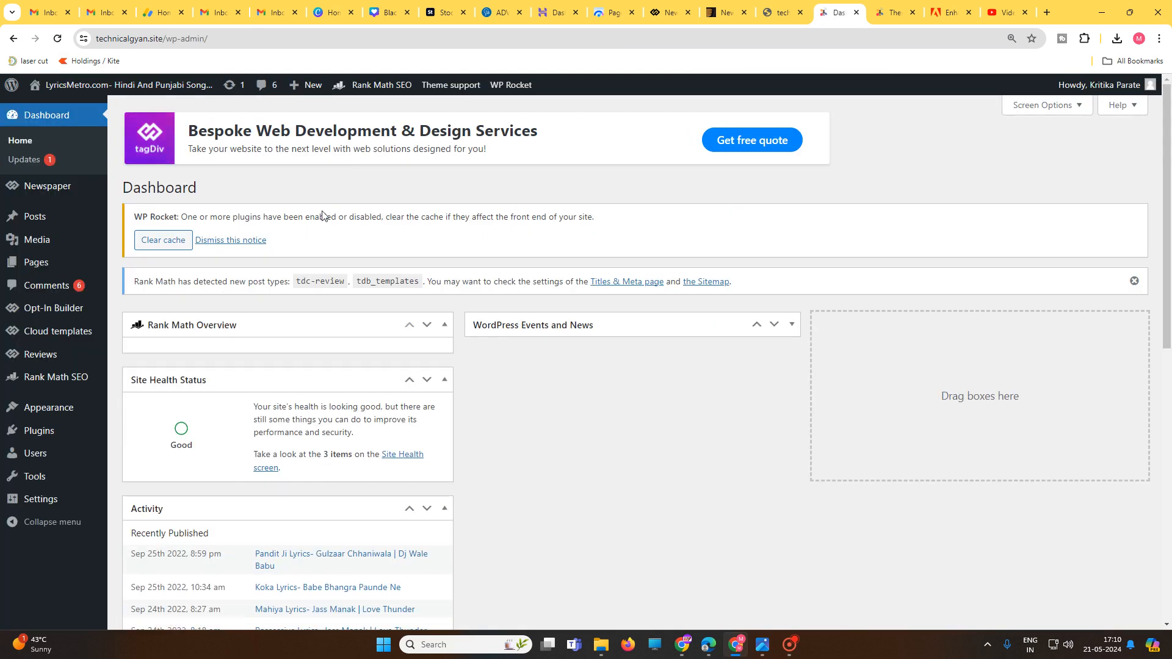
{"action": "scroll", "coordinate": [98, 432], "scroll_direction": "down", "scroll_amount": 3}
{"action": "mouse_move", "coordinate": [98, 432]}
{"action": "mouse_move", "coordinate": [53, 415]}
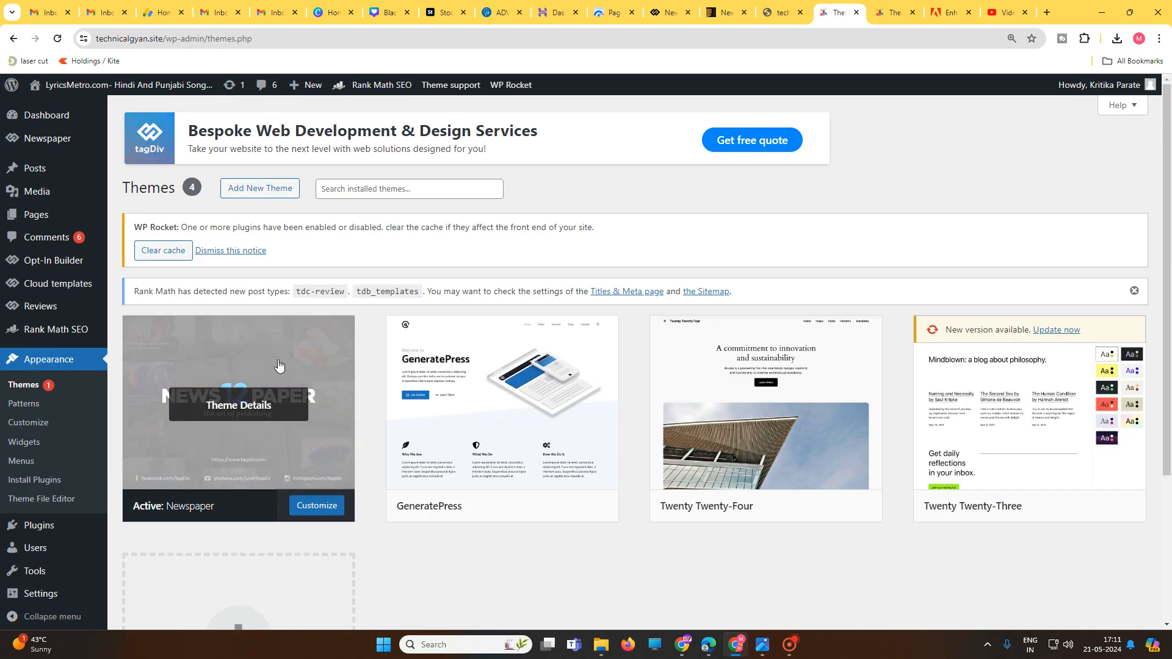
{"action": "left_click", "coordinate": [279, 366]}
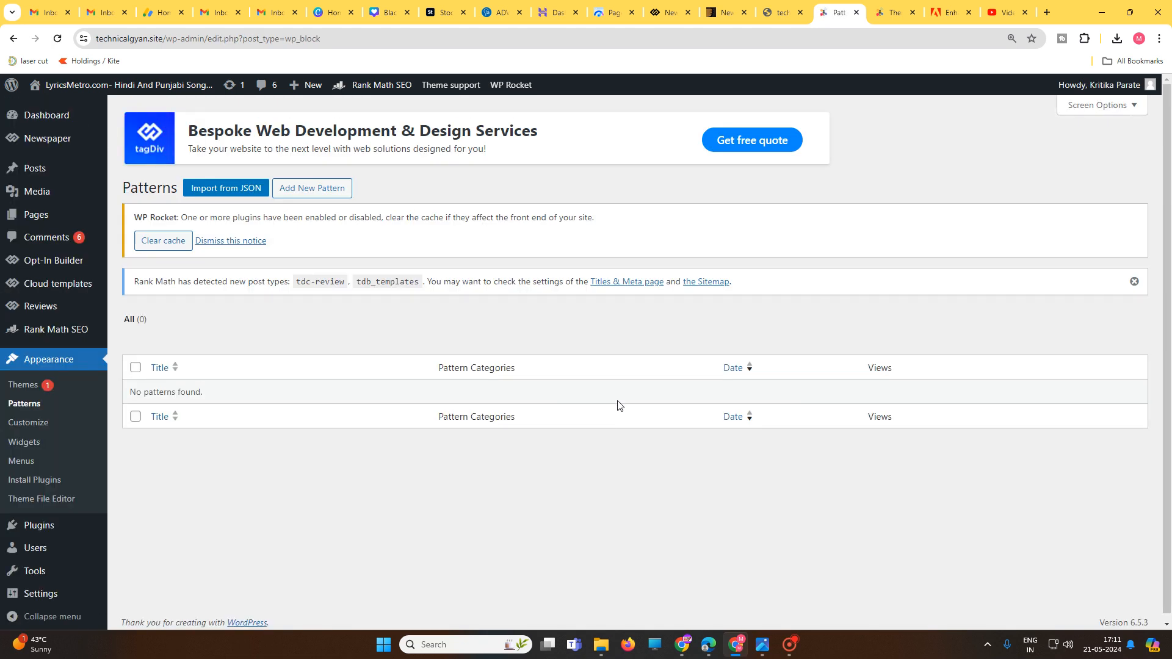
- Clear the WP Rocket cache and review the live homepage's song blocks
{"action": "left_click", "coordinate": [160, 240]}
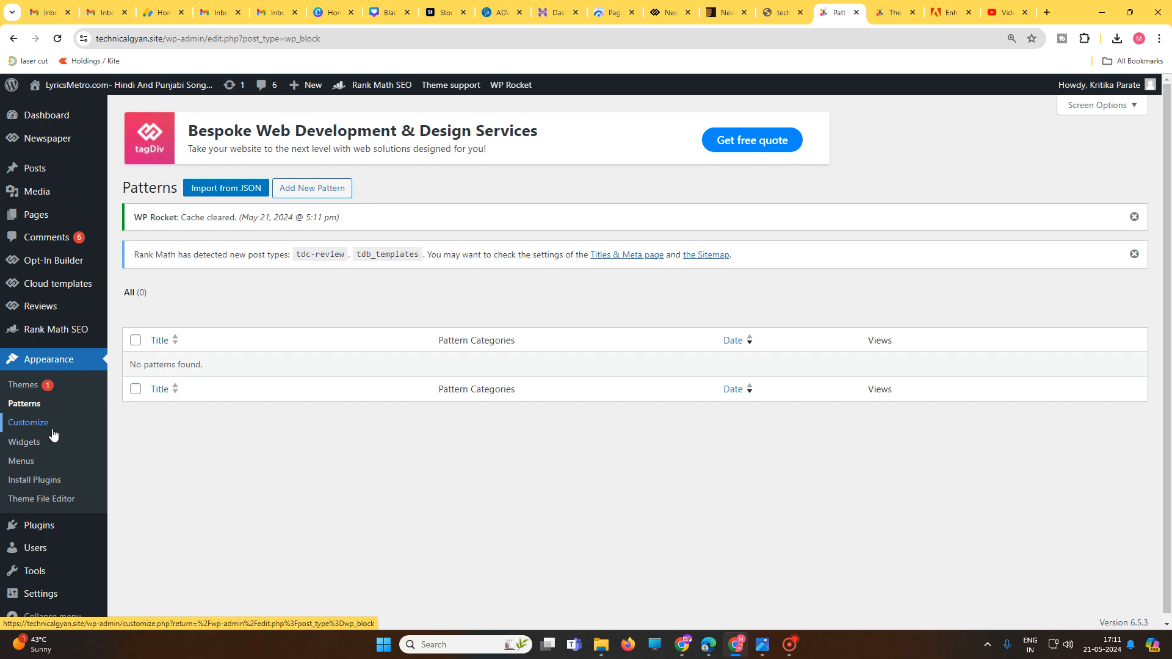
{"action": "mouse_move", "coordinate": [51, 526]}
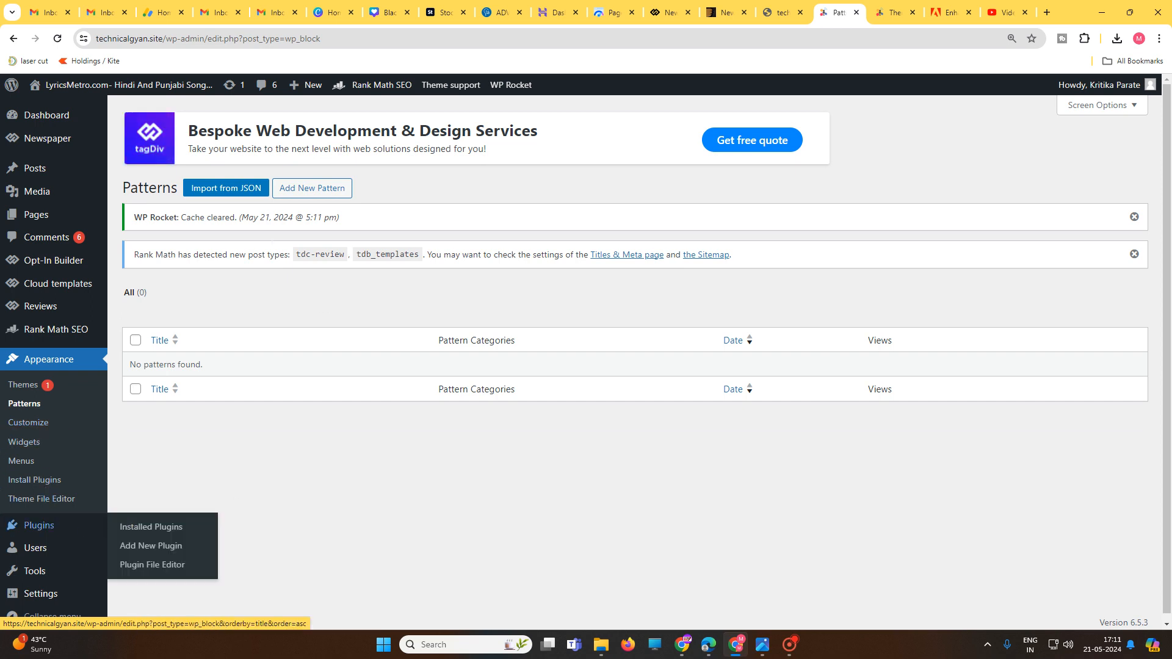
{"action": "left_click", "coordinate": [58, 110]}
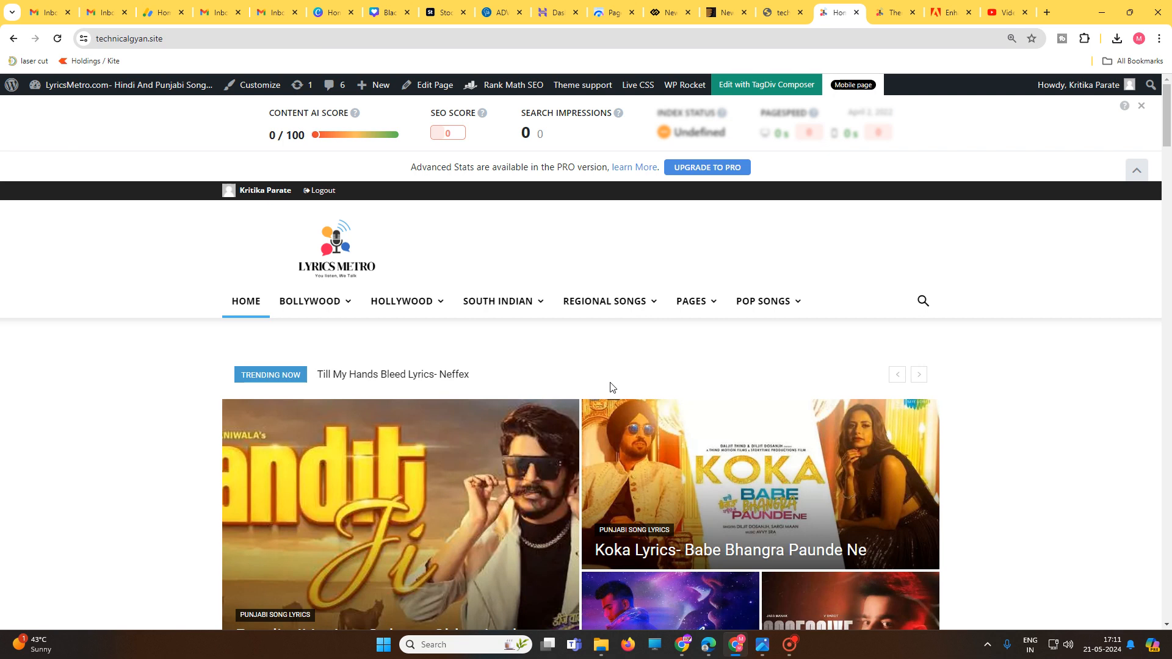
{"action": "scroll", "coordinate": [598, 388], "scroll_direction": "down", "scroll_amount": 15}
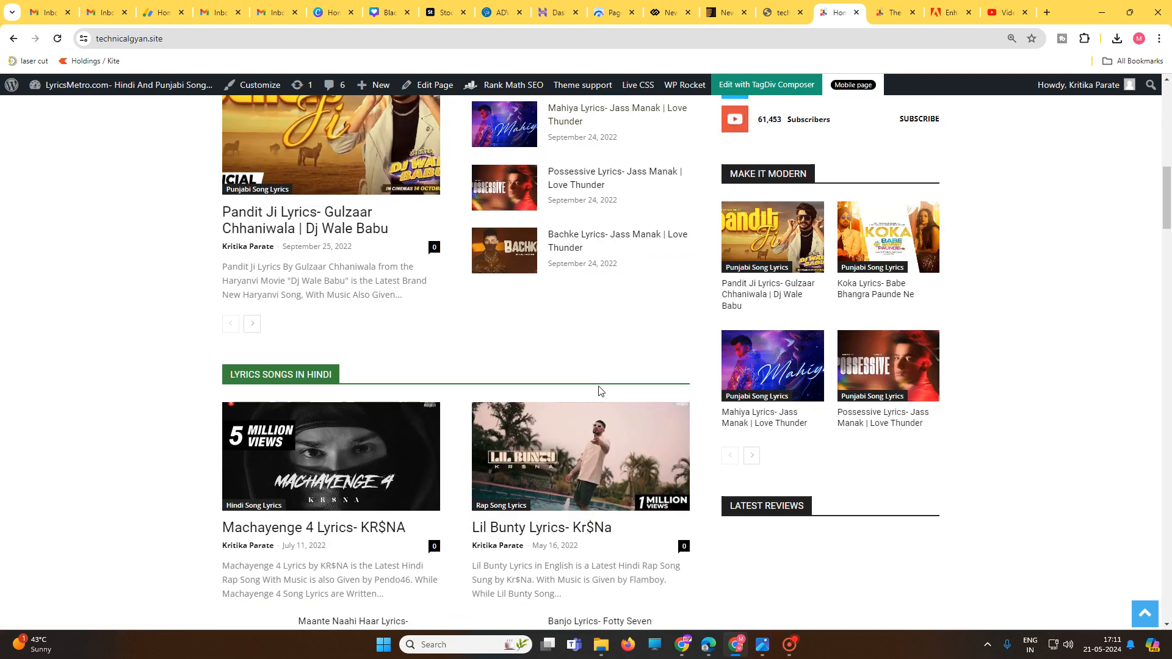
{"action": "scroll", "coordinate": [599, 391], "scroll_direction": "down", "scroll_amount": 20}
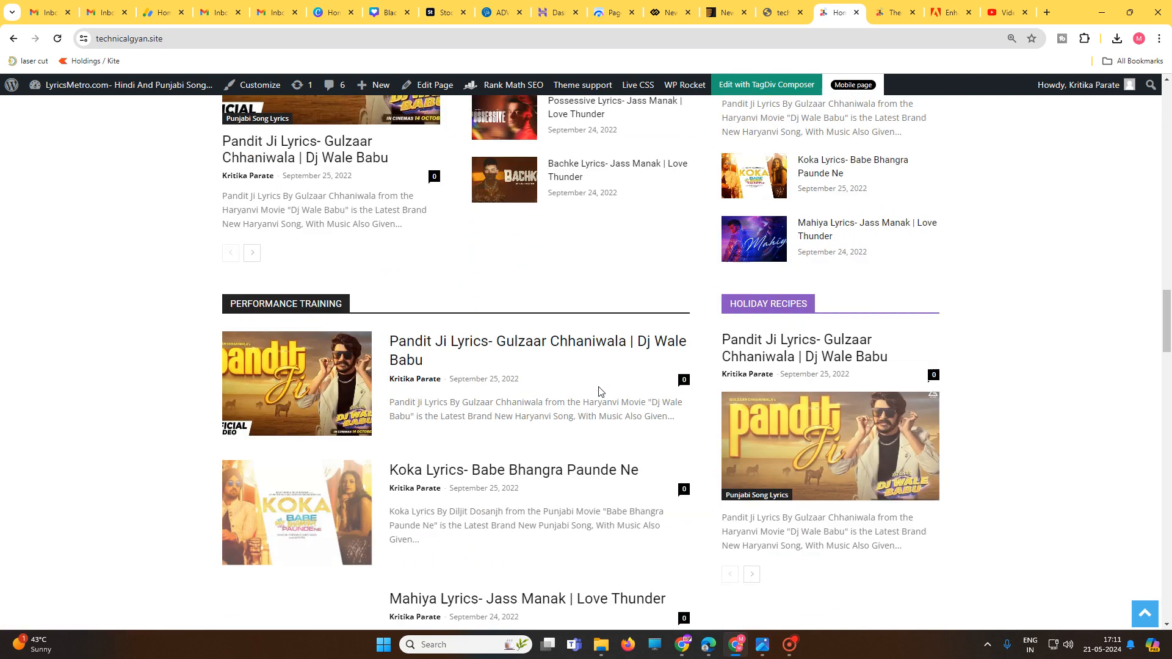
{"action": "scroll", "coordinate": [599, 392], "scroll_direction": "down", "scroll_amount": 8}
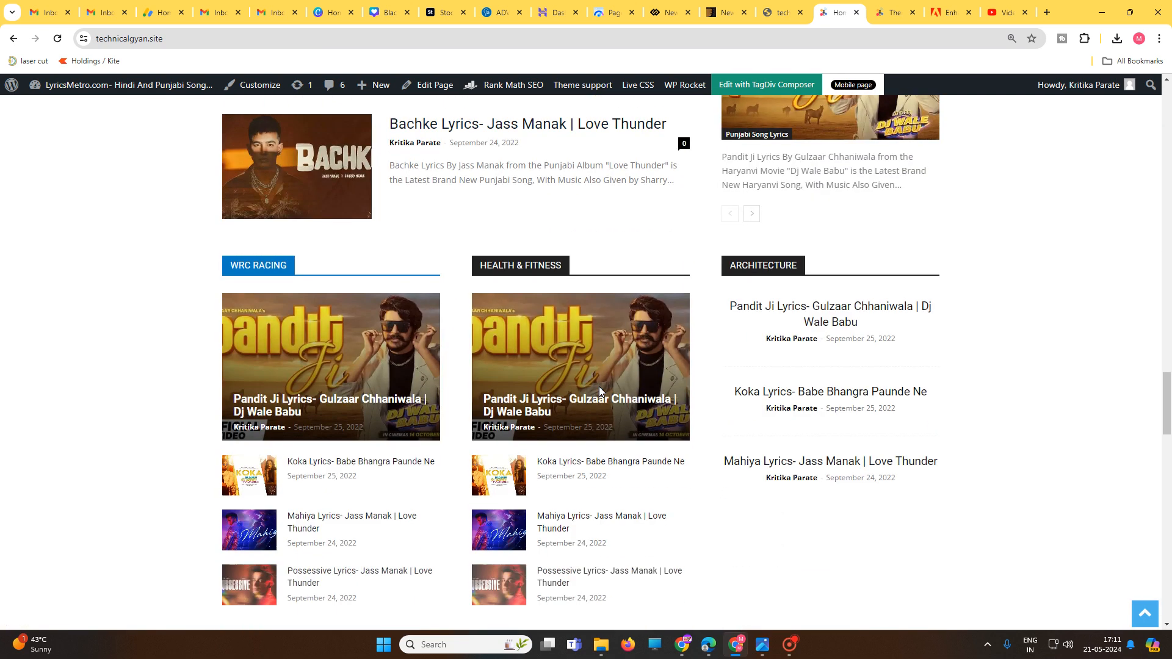
{"action": "scroll", "coordinate": [599, 391], "scroll_direction": "up", "scroll_amount": 20}
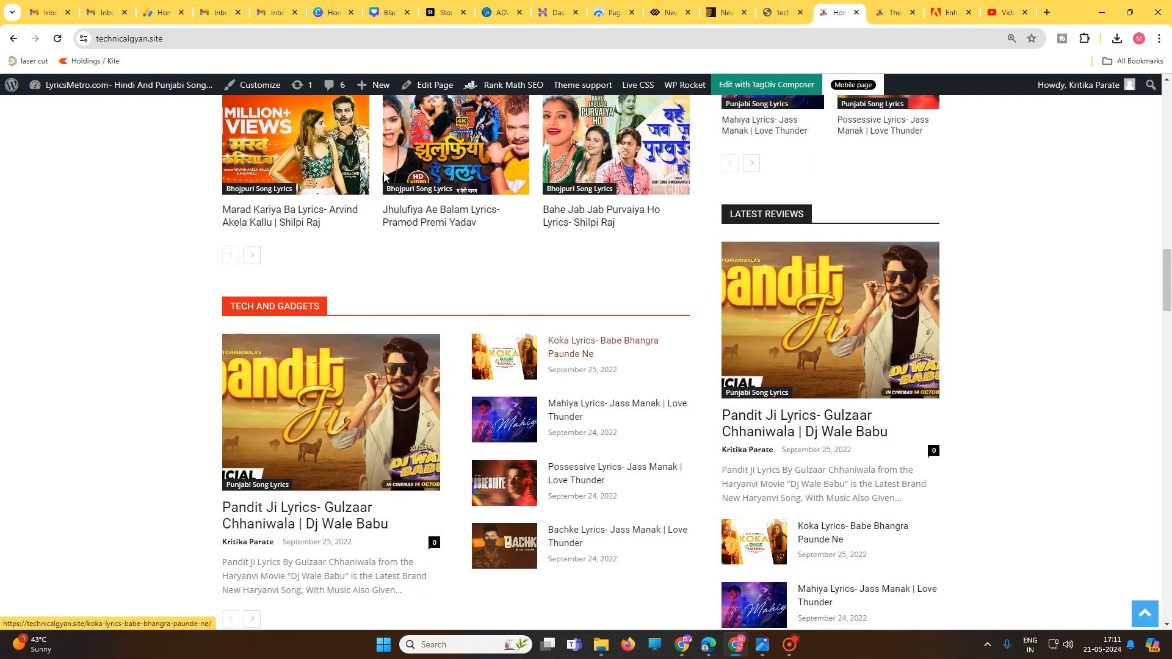
- Install the Urban Observer prebuilt website from the Newspaper theme without its sample content
{"action": "mouse_move", "coordinate": [95, 91]}
{"action": "left_click", "coordinate": [61, 113]}
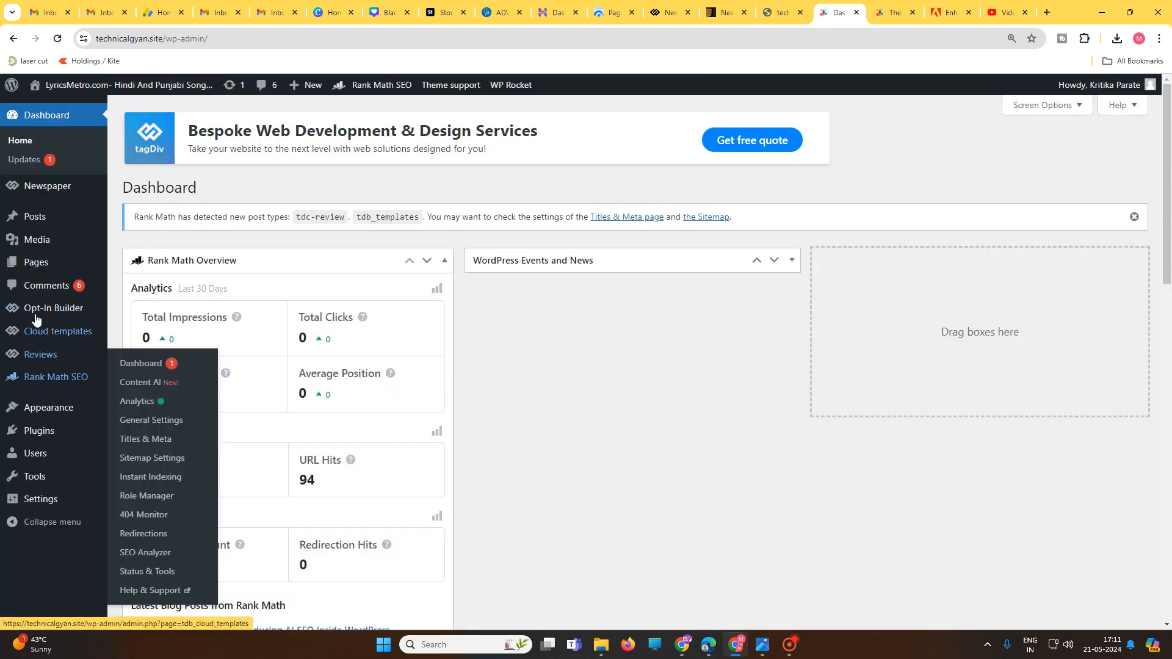
{"action": "mouse_move", "coordinate": [39, 189]}
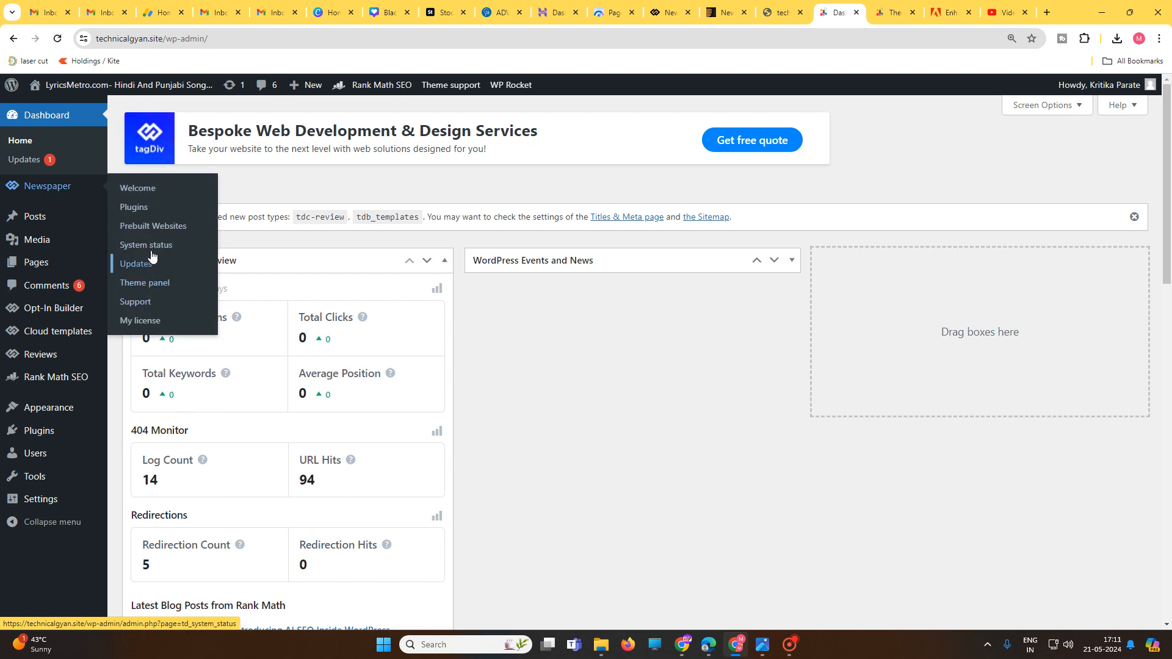
{"action": "left_click", "coordinate": [152, 226]}
{"action": "scroll", "coordinate": [560, 423], "scroll_direction": "down", "scroll_amount": 7}
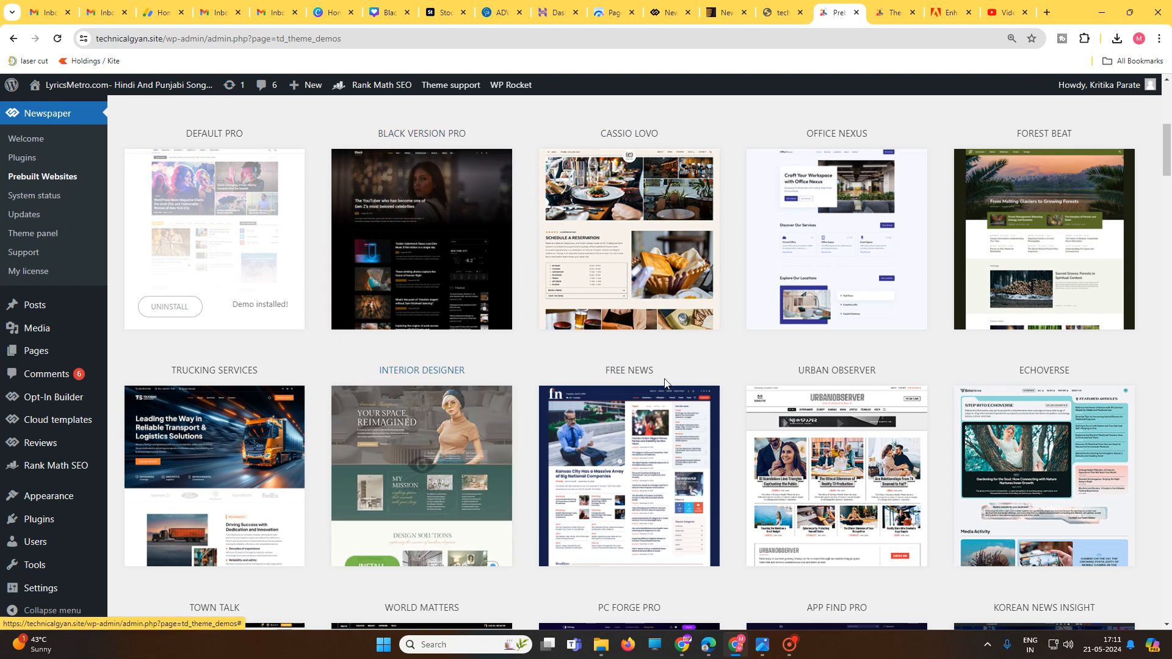
{"action": "scroll", "coordinate": [815, 406], "scroll_direction": "down", "scroll_amount": 3}
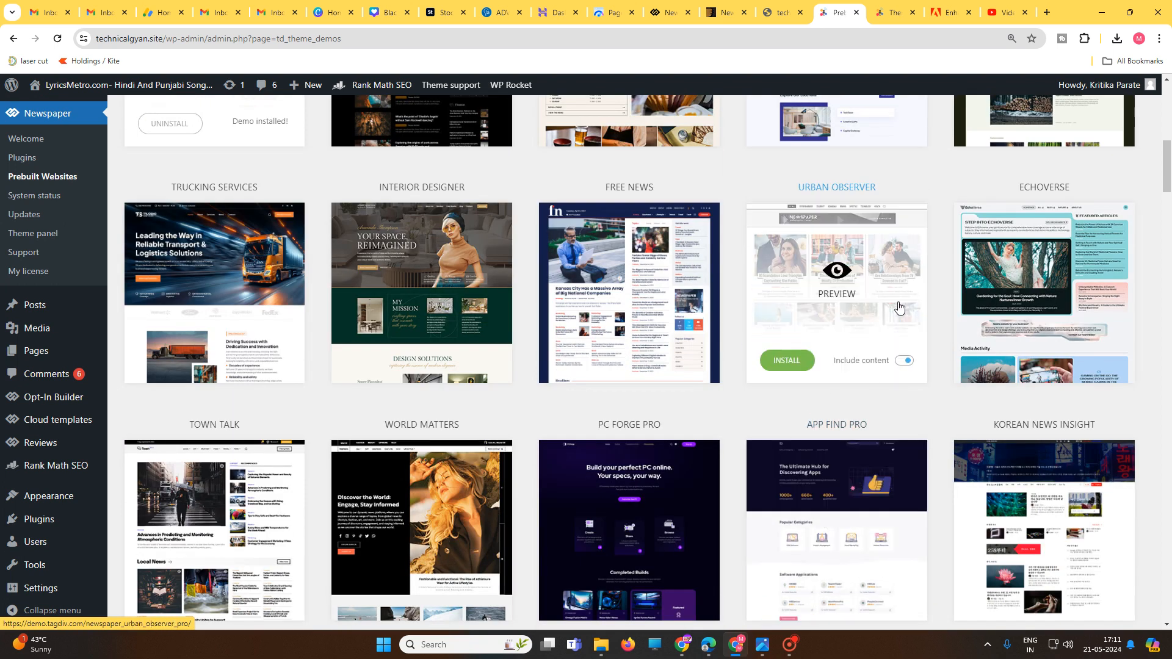
{"action": "left_click", "coordinate": [905, 361]}
{"action": "left_click", "coordinate": [790, 362]}
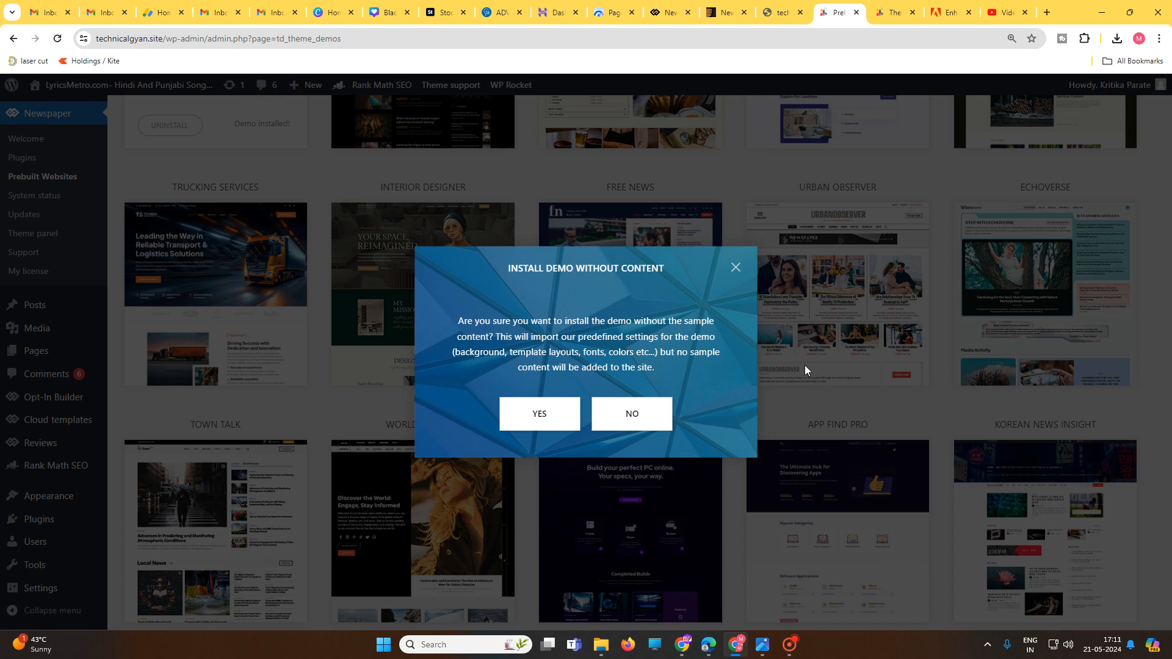
{"action": "left_click", "coordinate": [552, 425]}
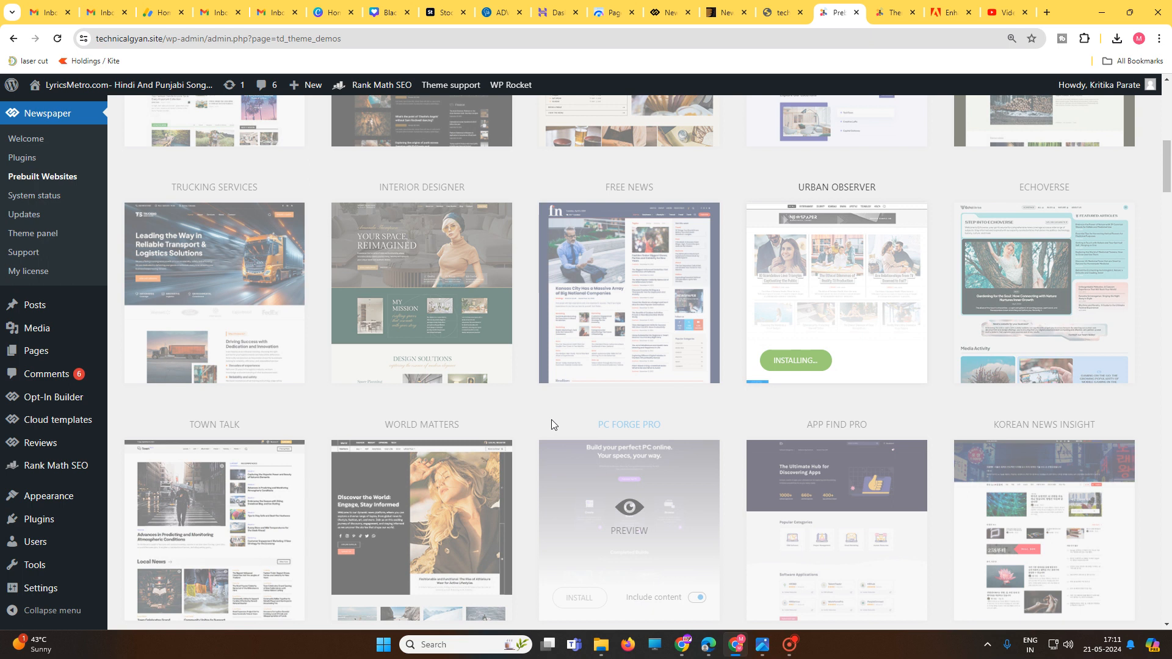
- Browse the other prebuilt websites while Urban Observer installs, and return to the start of the page
{"action": "scroll", "coordinate": [593, 423], "scroll_direction": "down", "scroll_amount": 7}
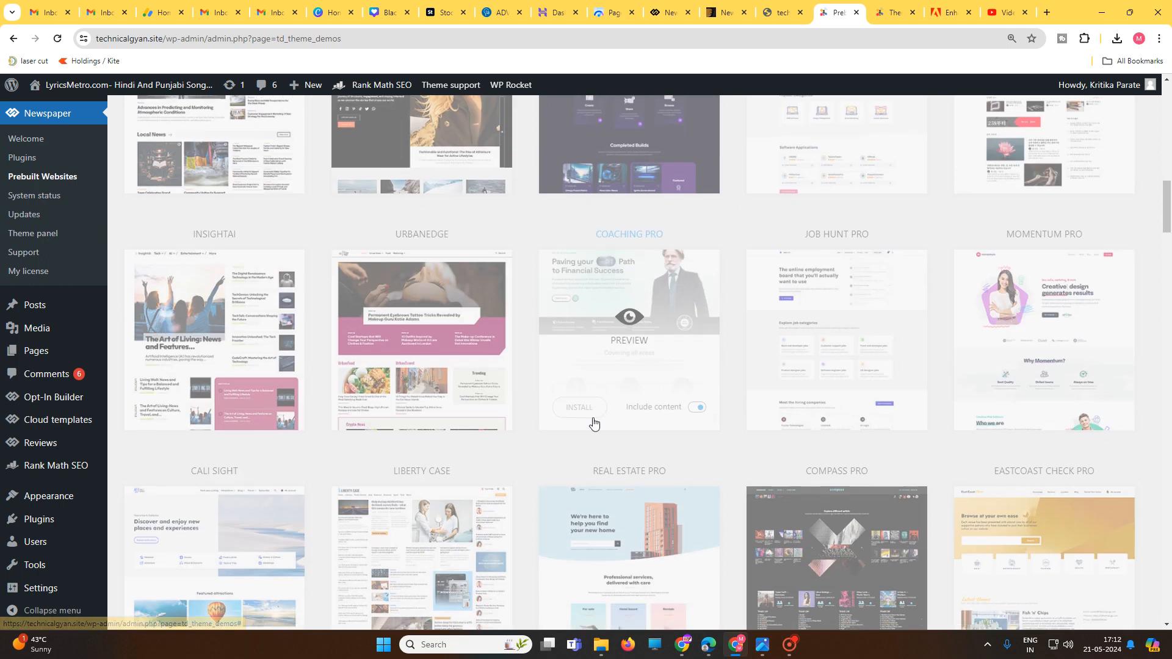
{"action": "scroll", "coordinate": [596, 423], "scroll_direction": "down", "scroll_amount": 4}
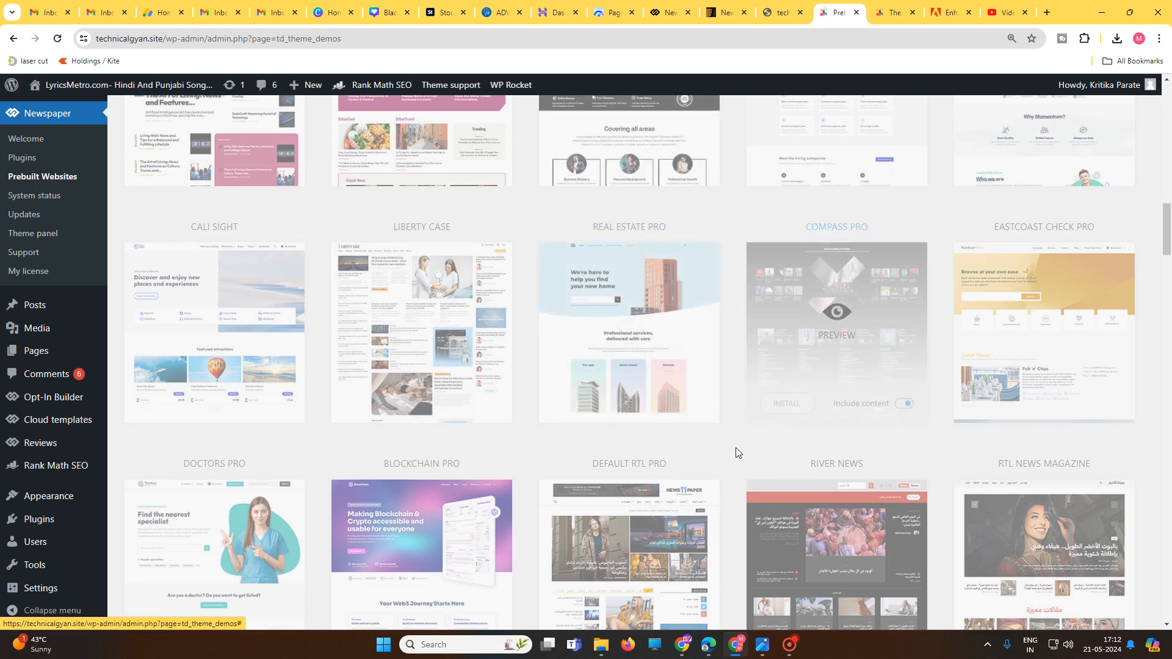
{"action": "scroll", "coordinate": [678, 483], "scroll_direction": "down", "scroll_amount": 3}
{"action": "scroll", "coordinate": [818, 391], "scroll_direction": "up", "scroll_amount": 20}
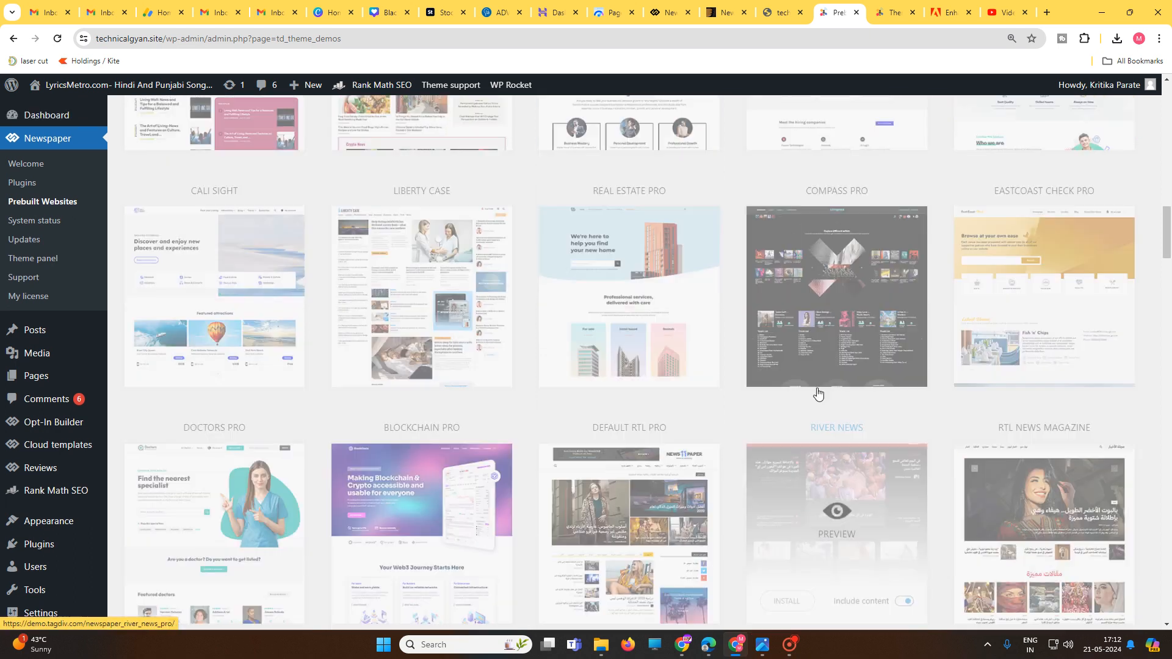
{"action": "scroll", "coordinate": [818, 391], "scroll_direction": "down", "scroll_amount": 9}
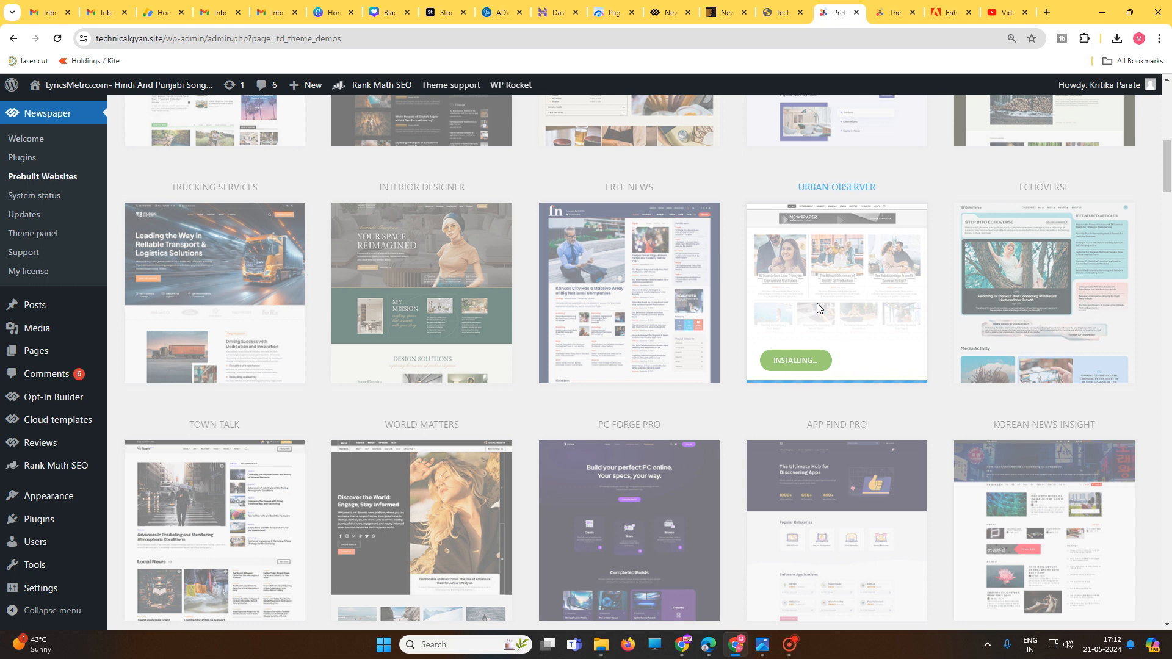
{"action": "scroll", "coordinate": [631, 282], "scroll_direction": "up", "scroll_amount": 5}
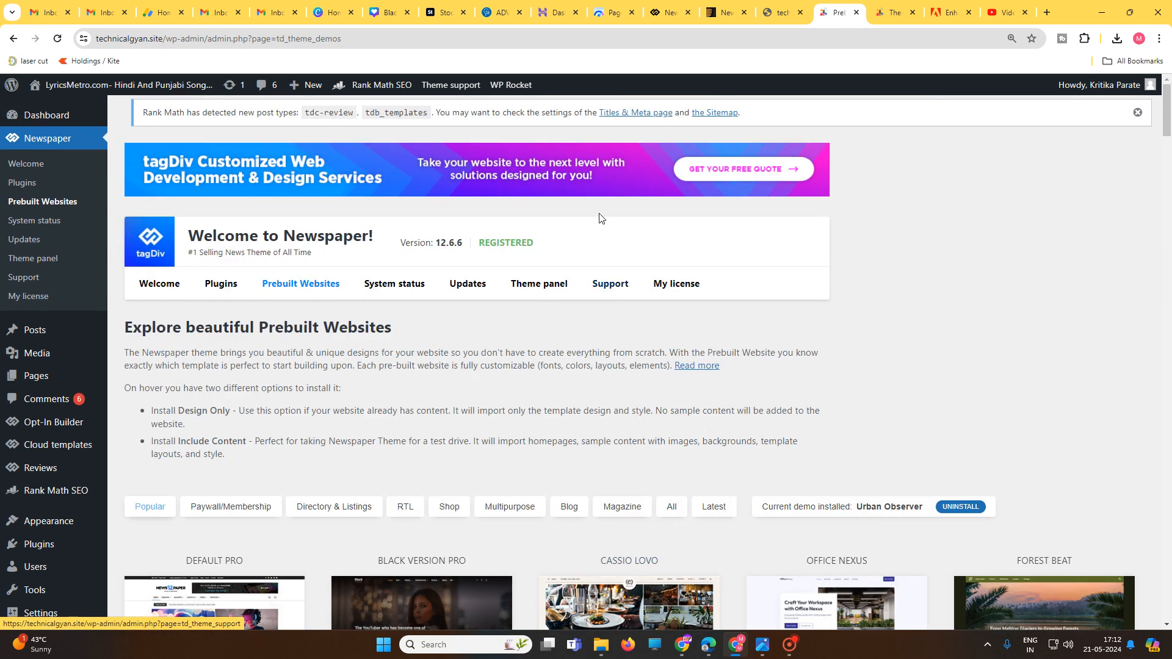
- Clear the WP Rocket cache and open the live site in an incognito window
{"action": "left_click", "coordinate": [515, 127]}
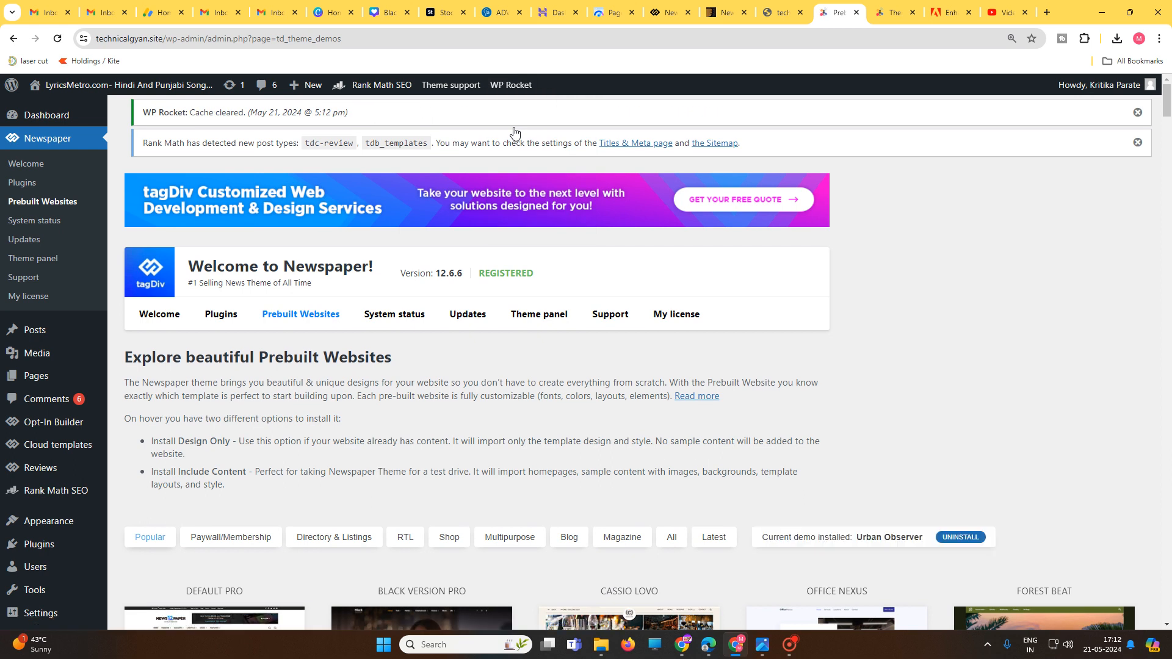
{"action": "mouse_move", "coordinate": [162, 86]}
{"action": "right_click", "coordinate": [58, 112]}
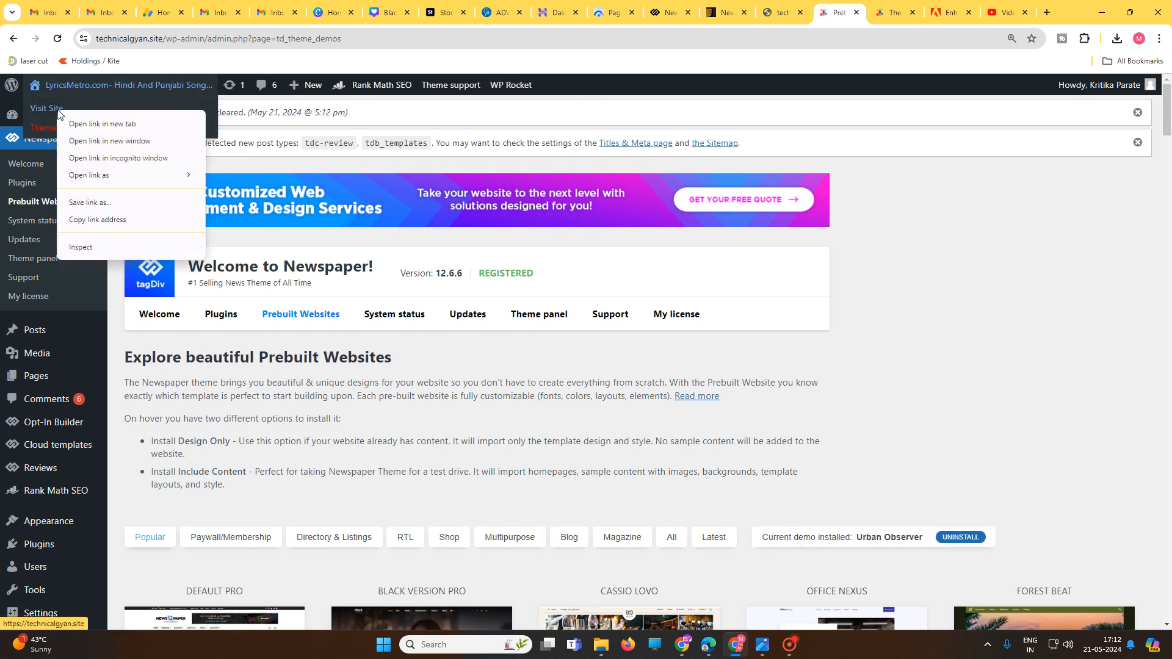
{"action": "left_click", "coordinate": [105, 160]}
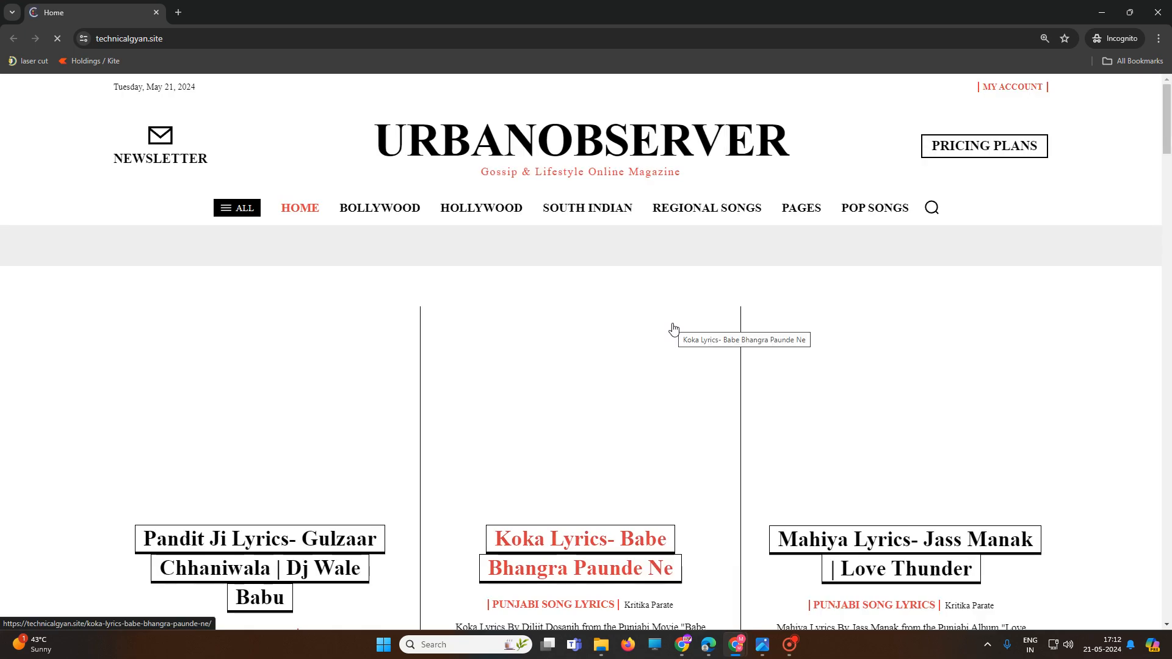
- Examine the Urban Observer homepage from the header through the post blocks to the footer's About Us text
{"action": "scroll", "coordinate": [596, 367], "scroll_direction": "down", "scroll_amount": 10}
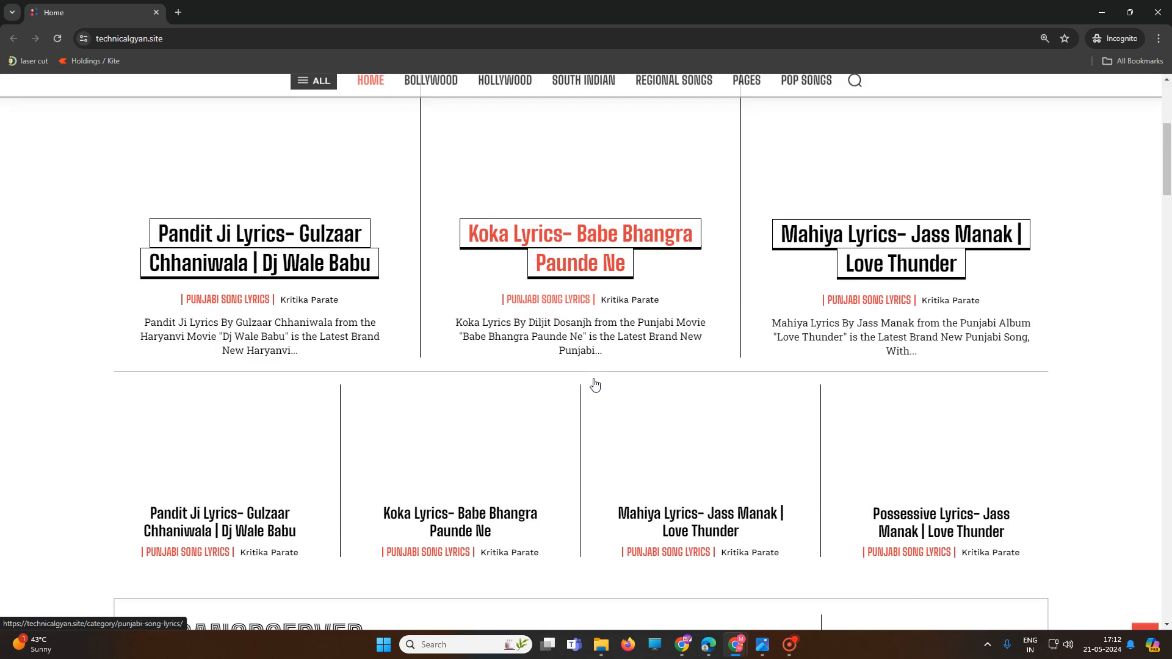
{"action": "scroll", "coordinate": [617, 450], "scroll_direction": "up", "scroll_amount": 10}
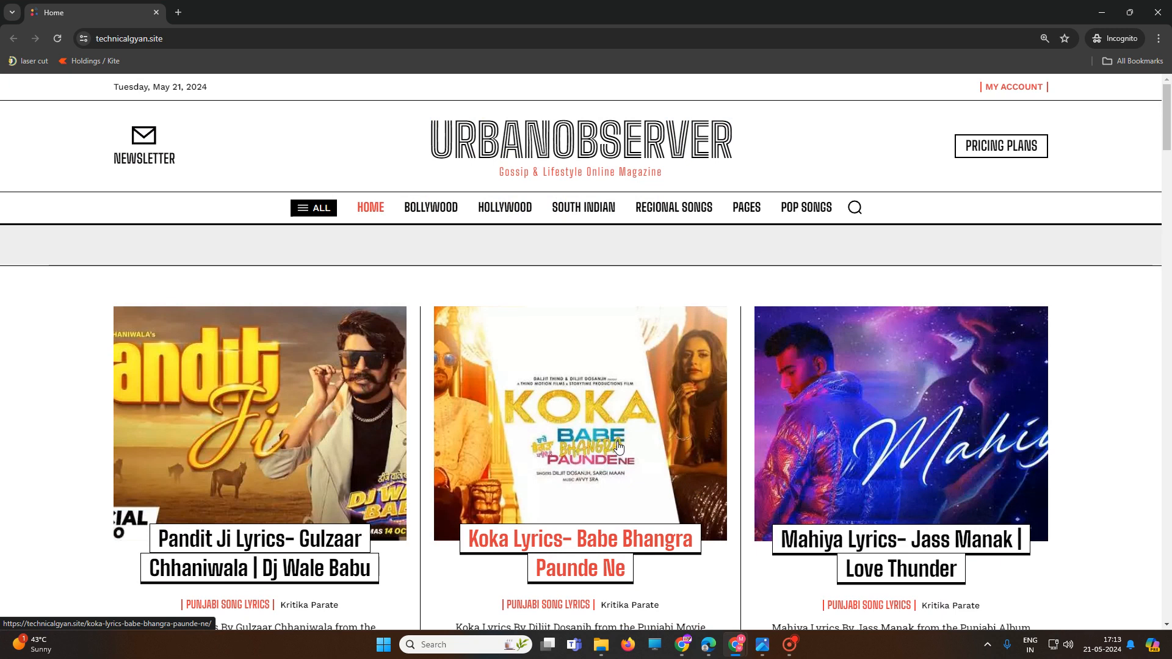
{"action": "scroll", "coordinate": [682, 421], "scroll_direction": "down", "scroll_amount": 15}
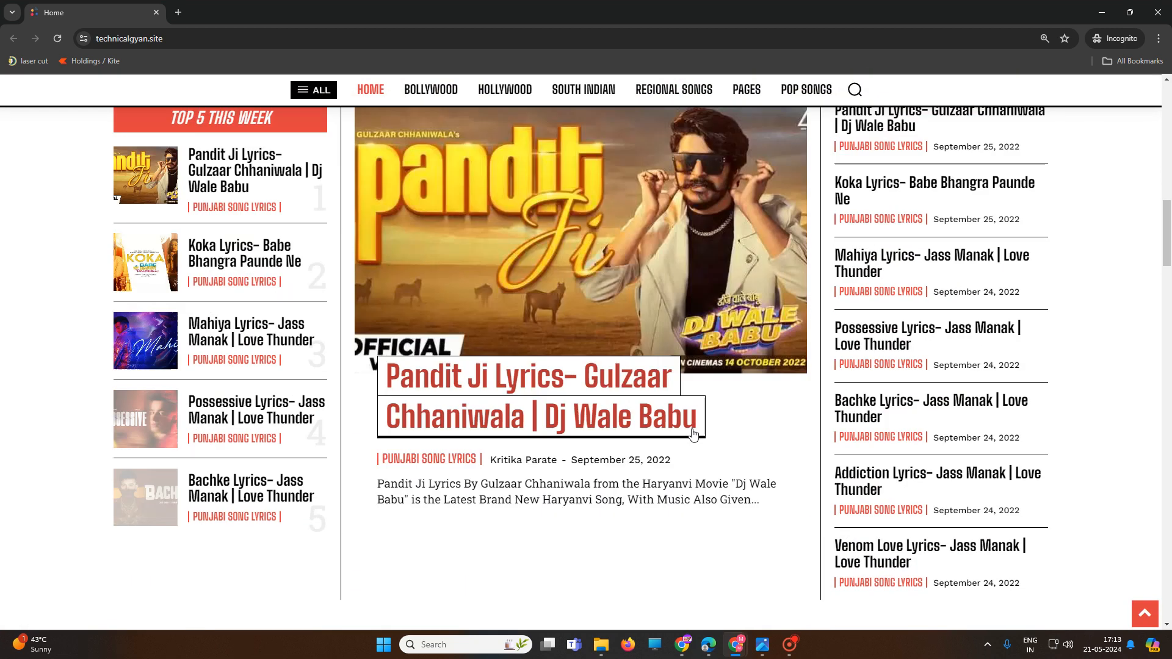
{"action": "scroll", "coordinate": [693, 438], "scroll_direction": "down", "scroll_amount": 20}
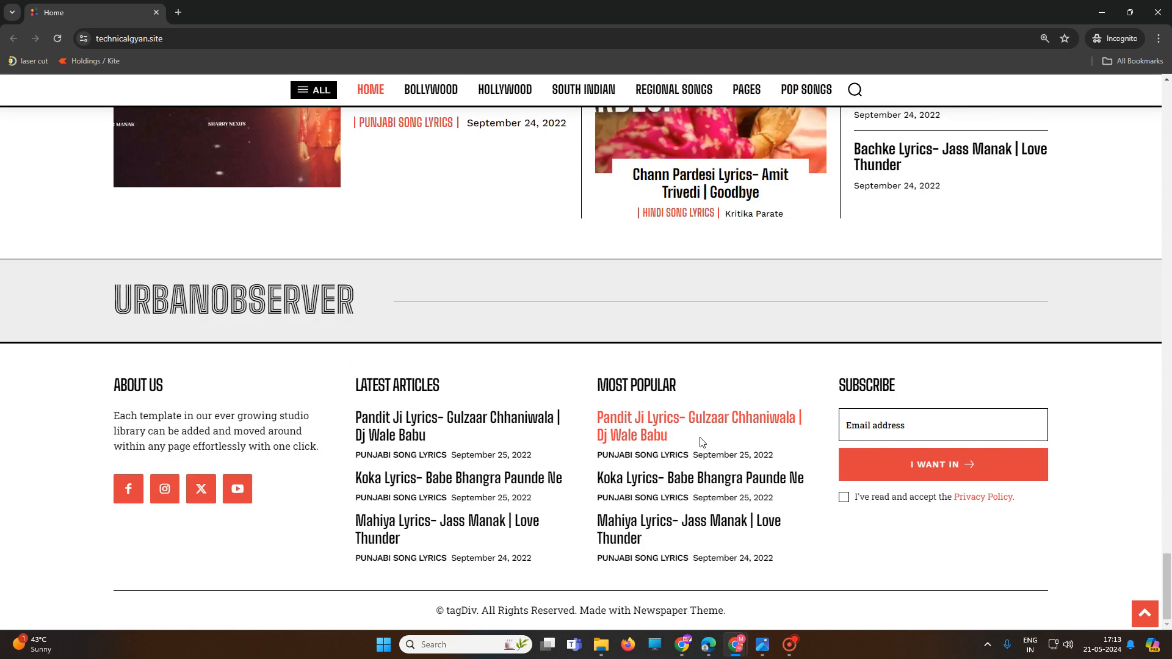
{"action": "left_click_drag", "start_coordinate": [109, 414], "coordinate": [302, 432]}
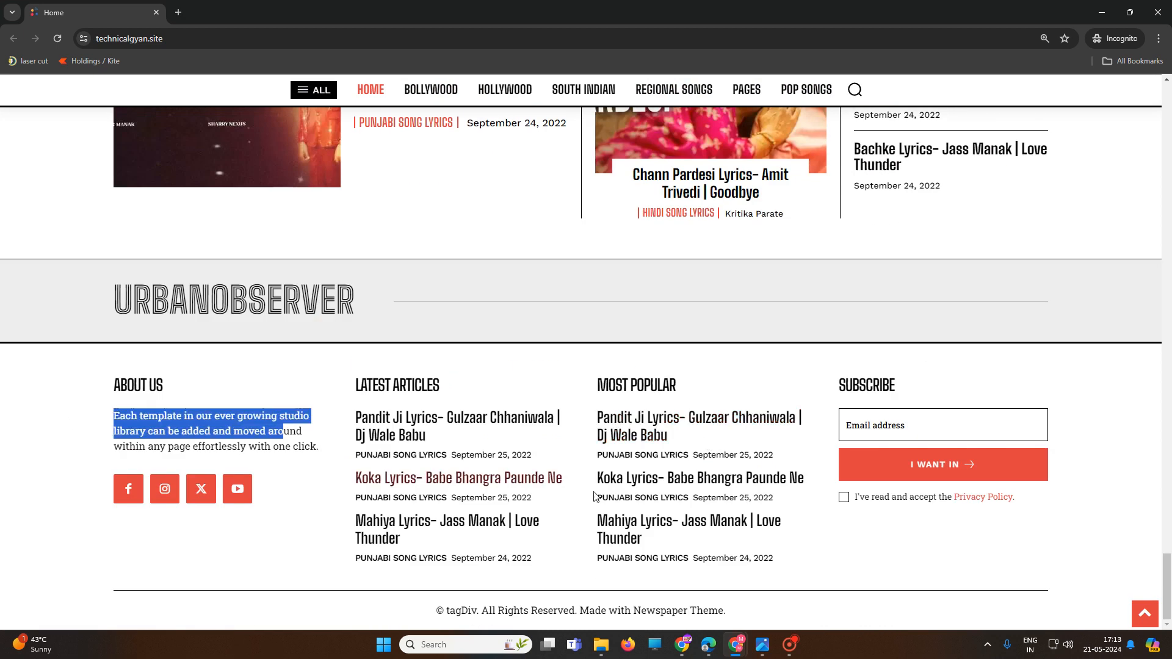
{"action": "scroll", "coordinate": [815, 441], "scroll_direction": "up", "scroll_amount": 5}
{"action": "scroll", "coordinate": [815, 441], "scroll_direction": "up", "scroll_amount": 20}
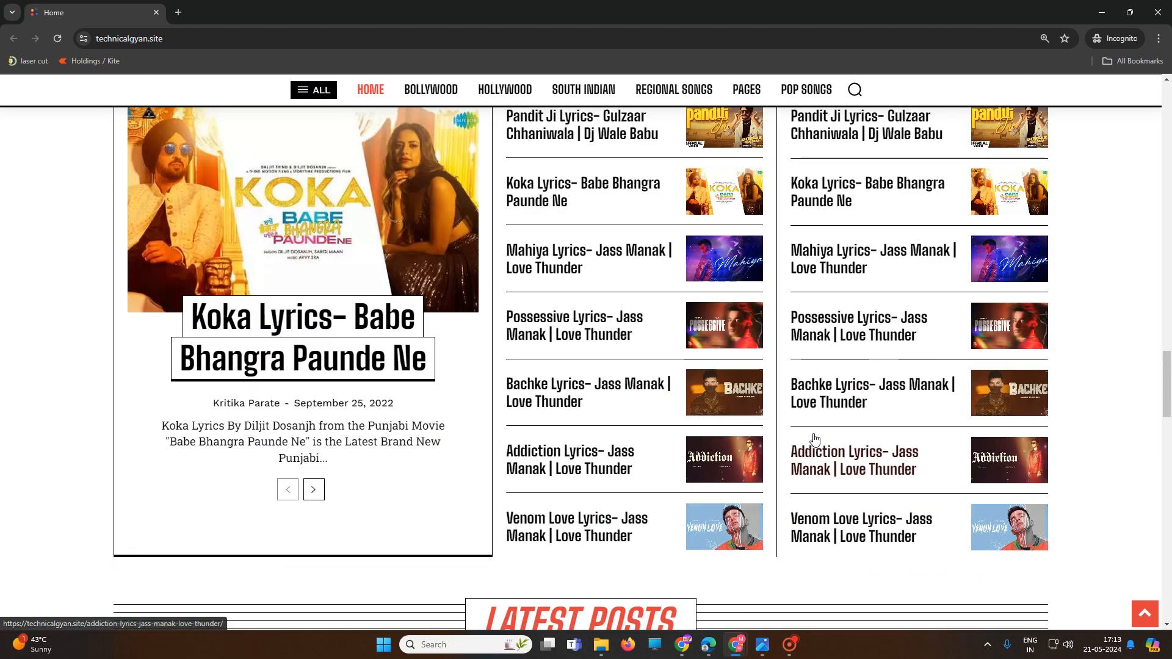
{"action": "scroll", "coordinate": [811, 438], "scroll_direction": "up", "scroll_amount": 5}
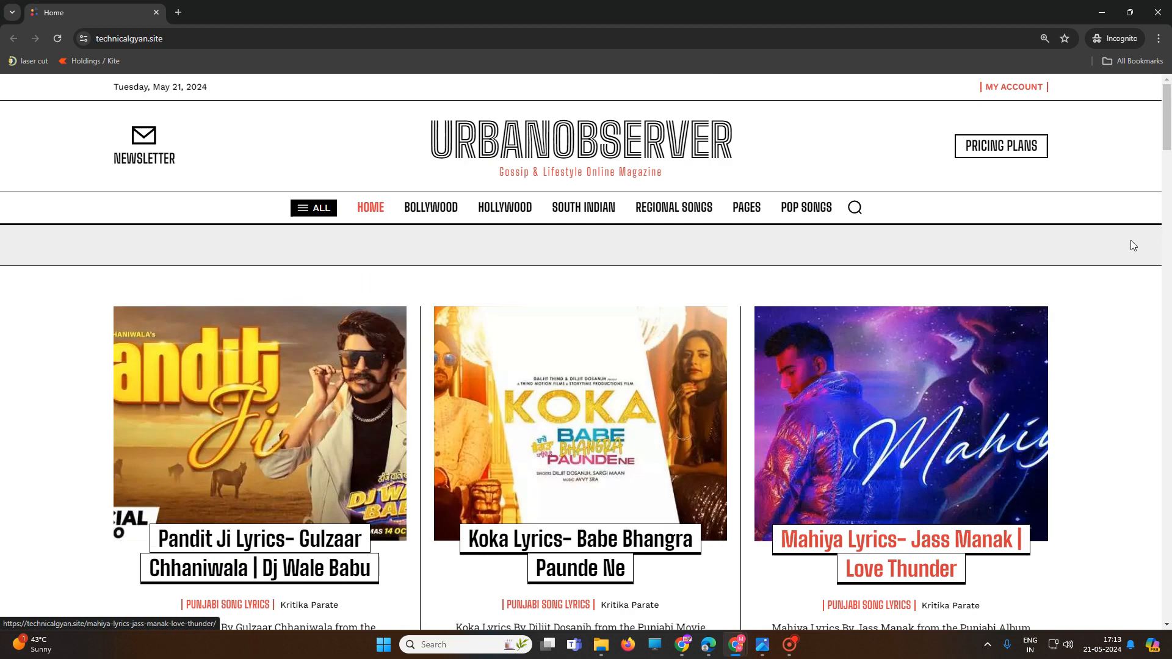
- Switch to the image viewer to look at the Newspaper theme thumbnail, and return to the Prebuilt Websites page in Chrome
{"action": "left_click", "coordinate": [765, 646]}
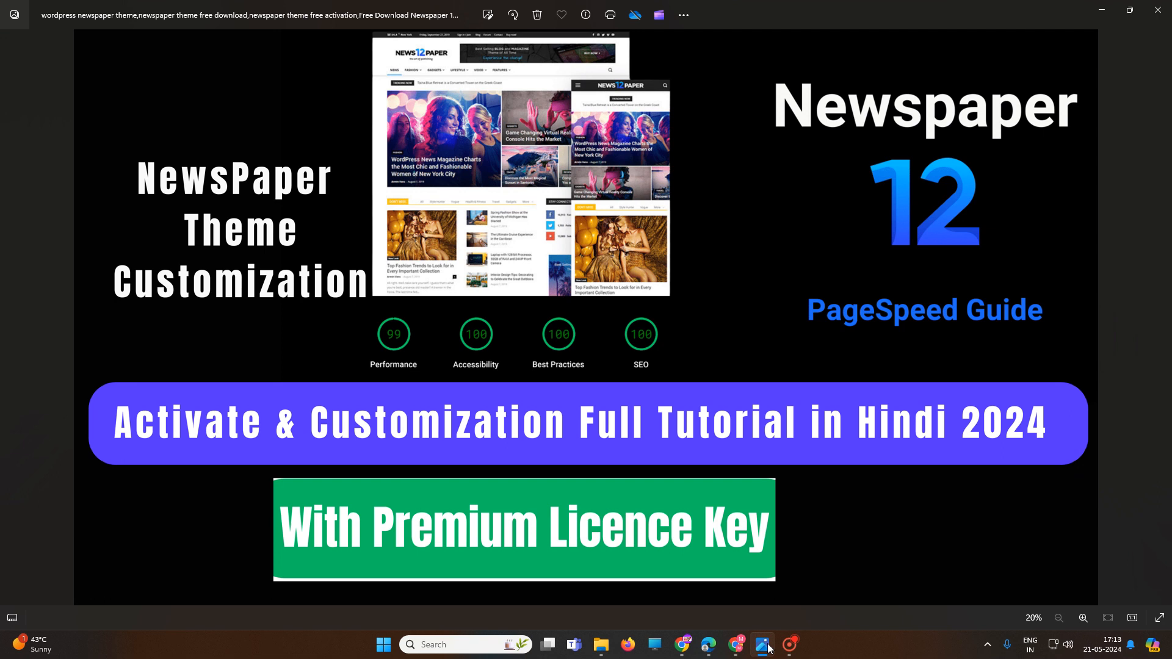
{"action": "mouse_move", "coordinate": [794, 652]}
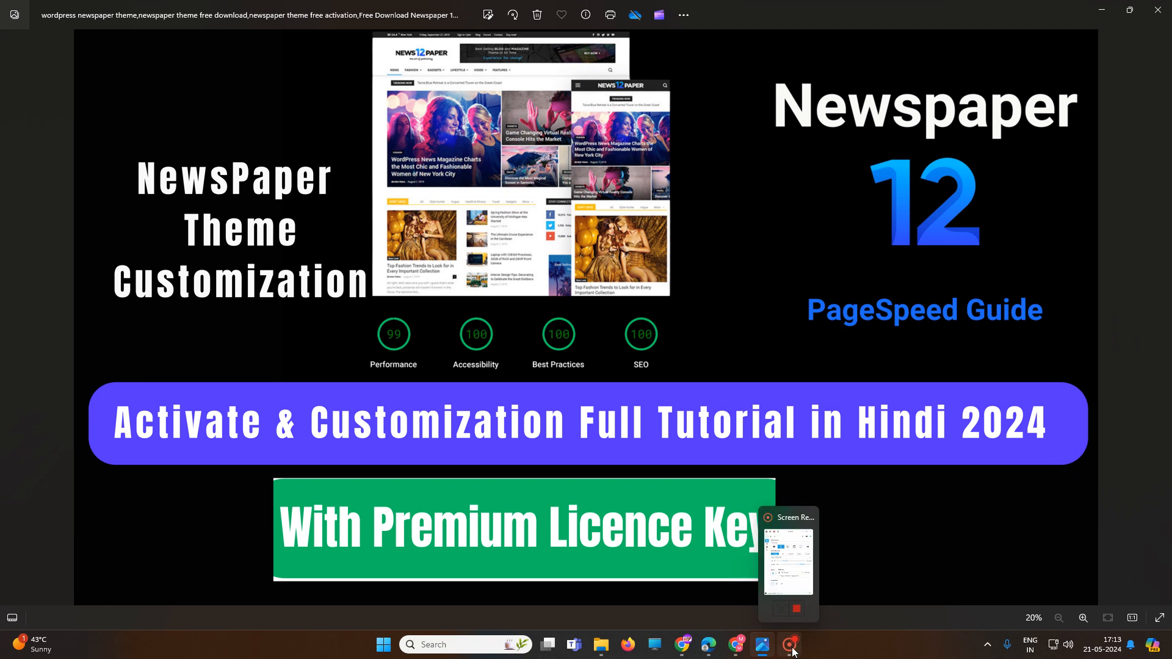
{"action": "mouse_move", "coordinate": [736, 646]}
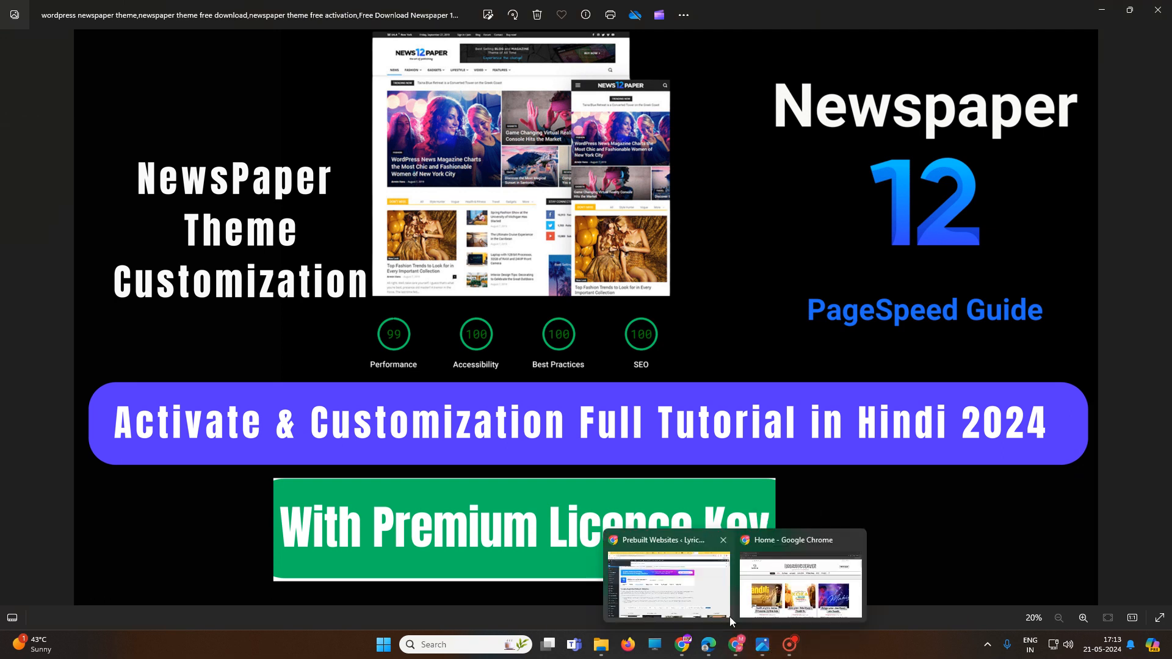
{"action": "left_click", "coordinate": [786, 582]}
{"action": "left_click", "coordinate": [672, 583]}
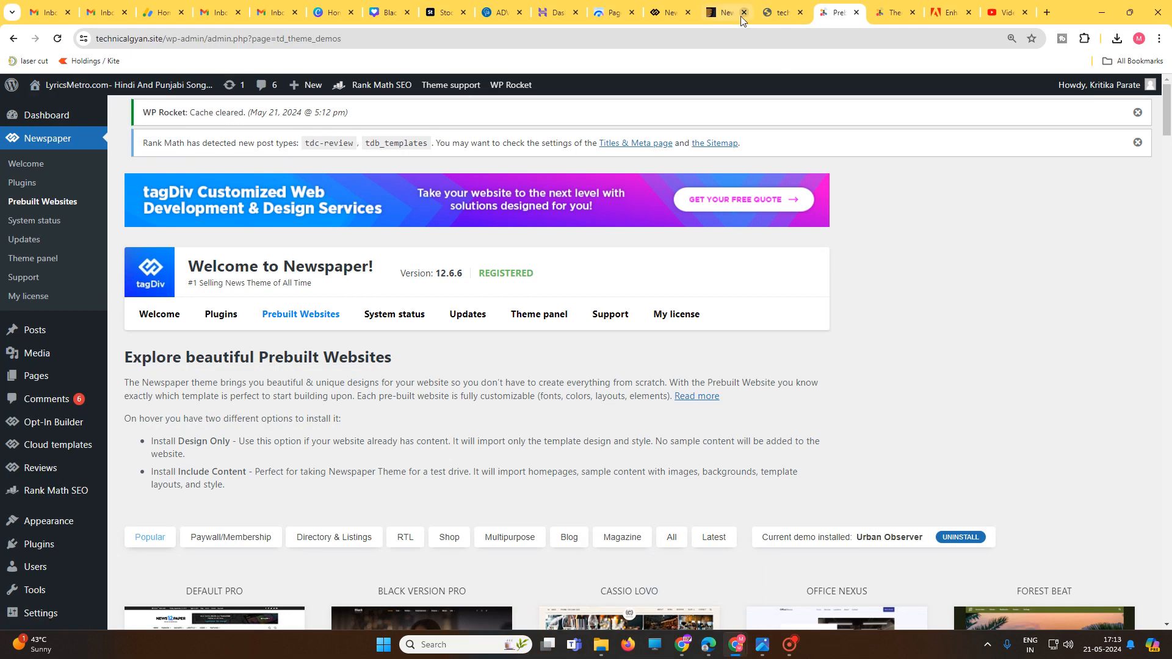
- Show the Newspaper 12 theme's product page in the Instamojo store and highlight its discounted price
{"action": "left_click", "coordinate": [779, 18]}
{"action": "scroll", "coordinate": [536, 355], "scroll_direction": "up", "scroll_amount": 15}
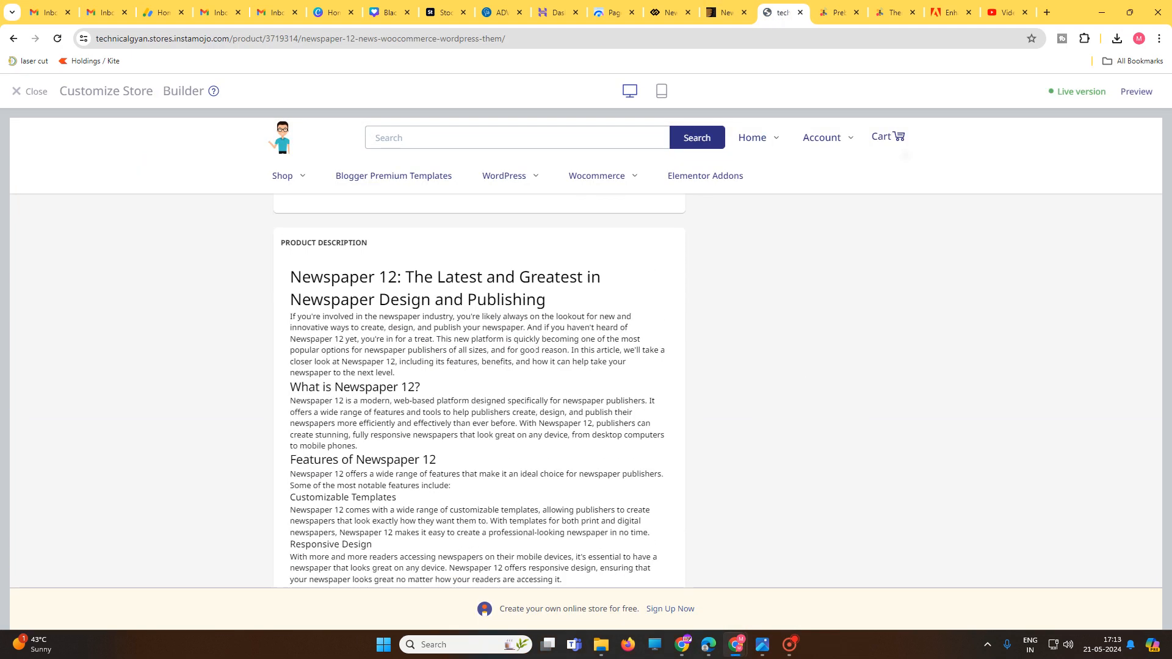
{"action": "left_click_drag", "start_coordinate": [515, 334], "coordinate": [482, 332]}
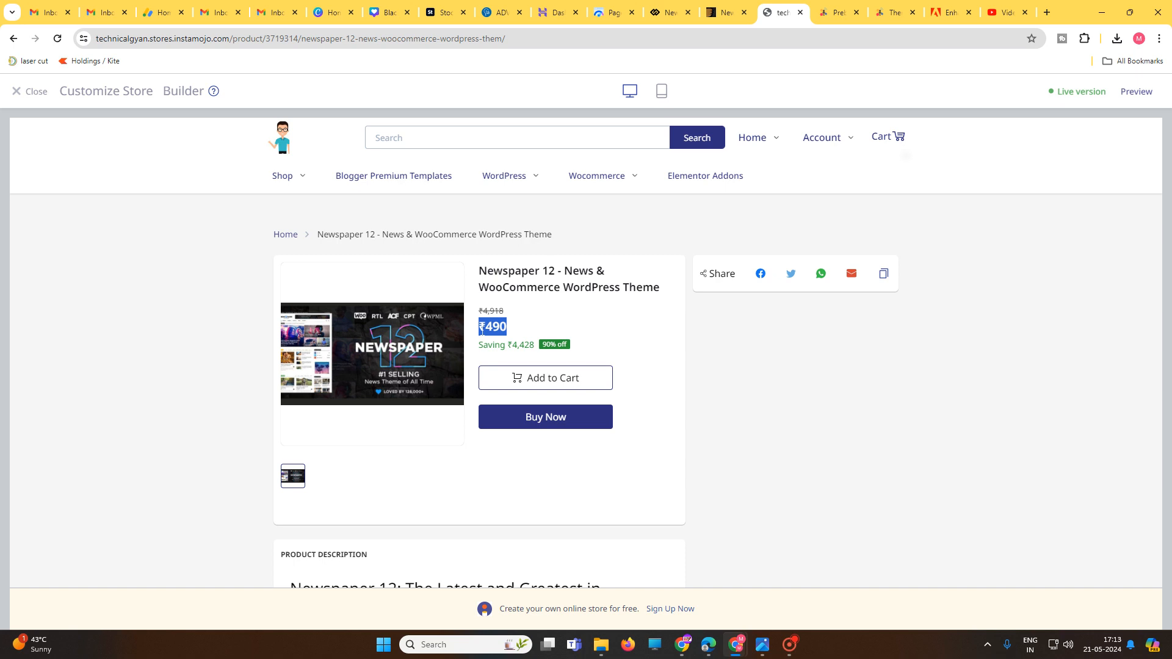
{"action": "left_click", "coordinate": [790, 646]}
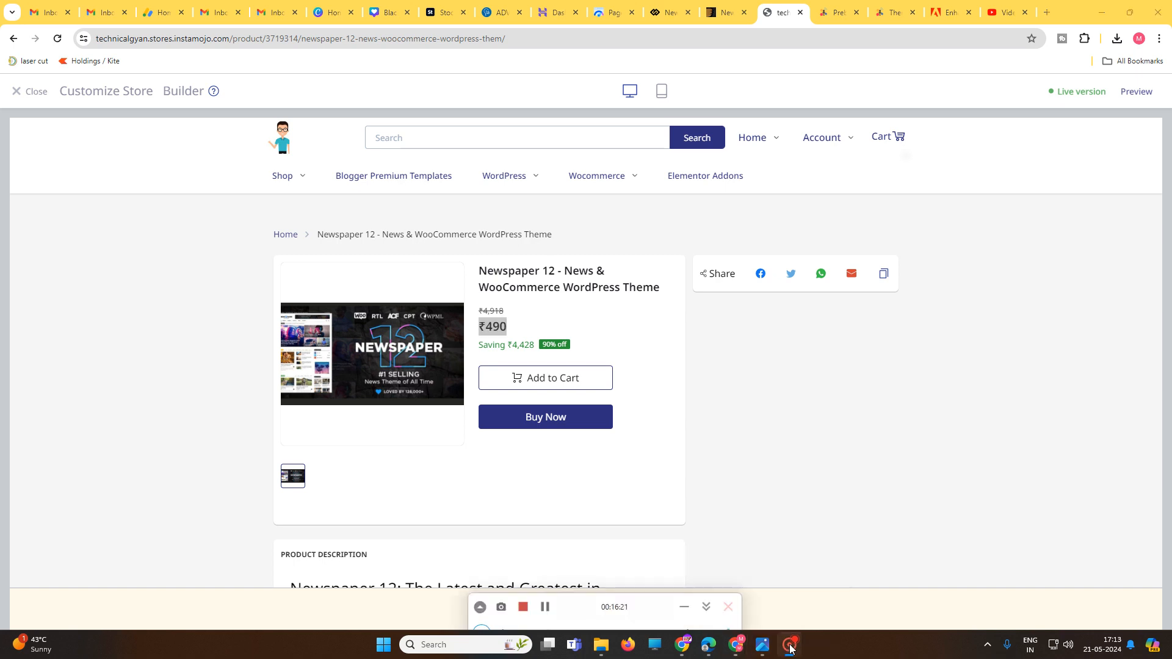